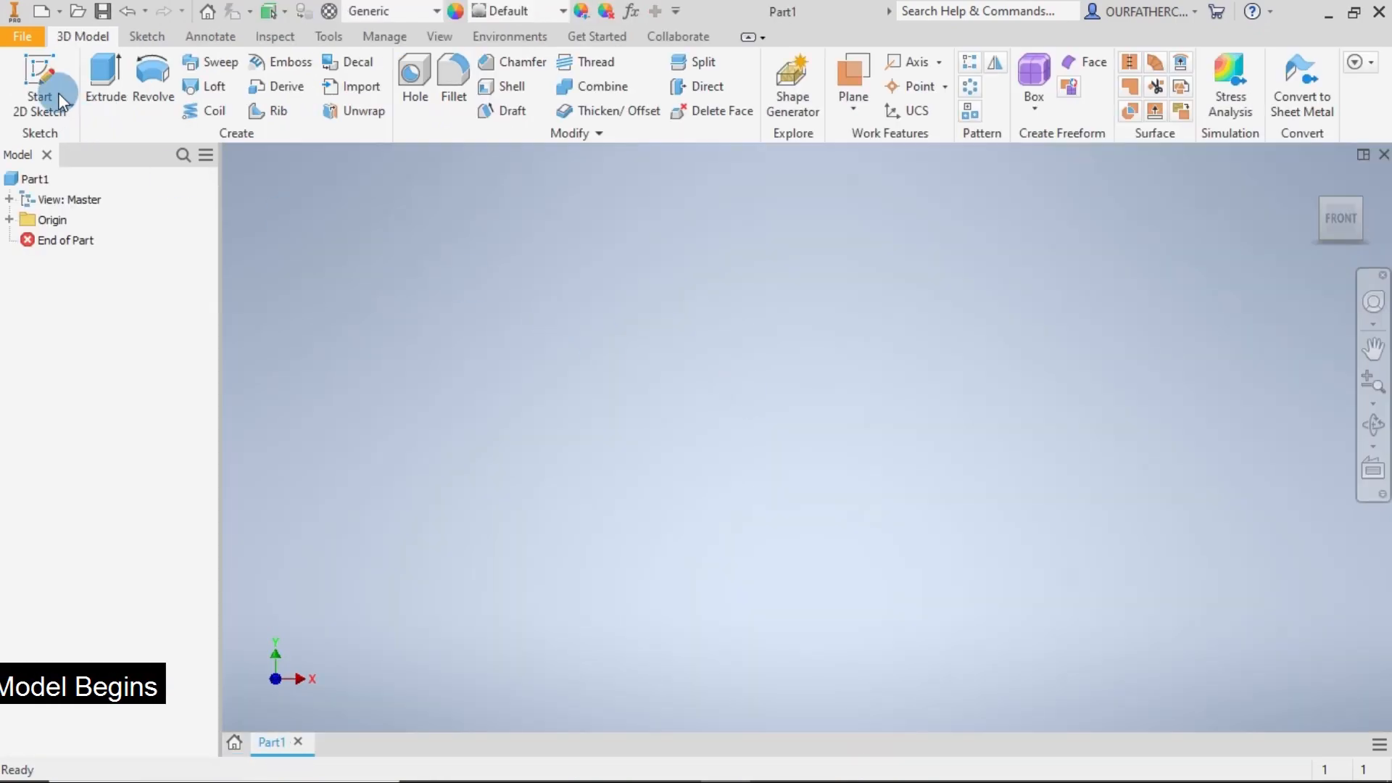
- Start a 2D sketch on the YZ plane and draw a narrow rectangle about 14.2 mm high and 1.1 mm wide along the vertical axis
left_click(42, 69)
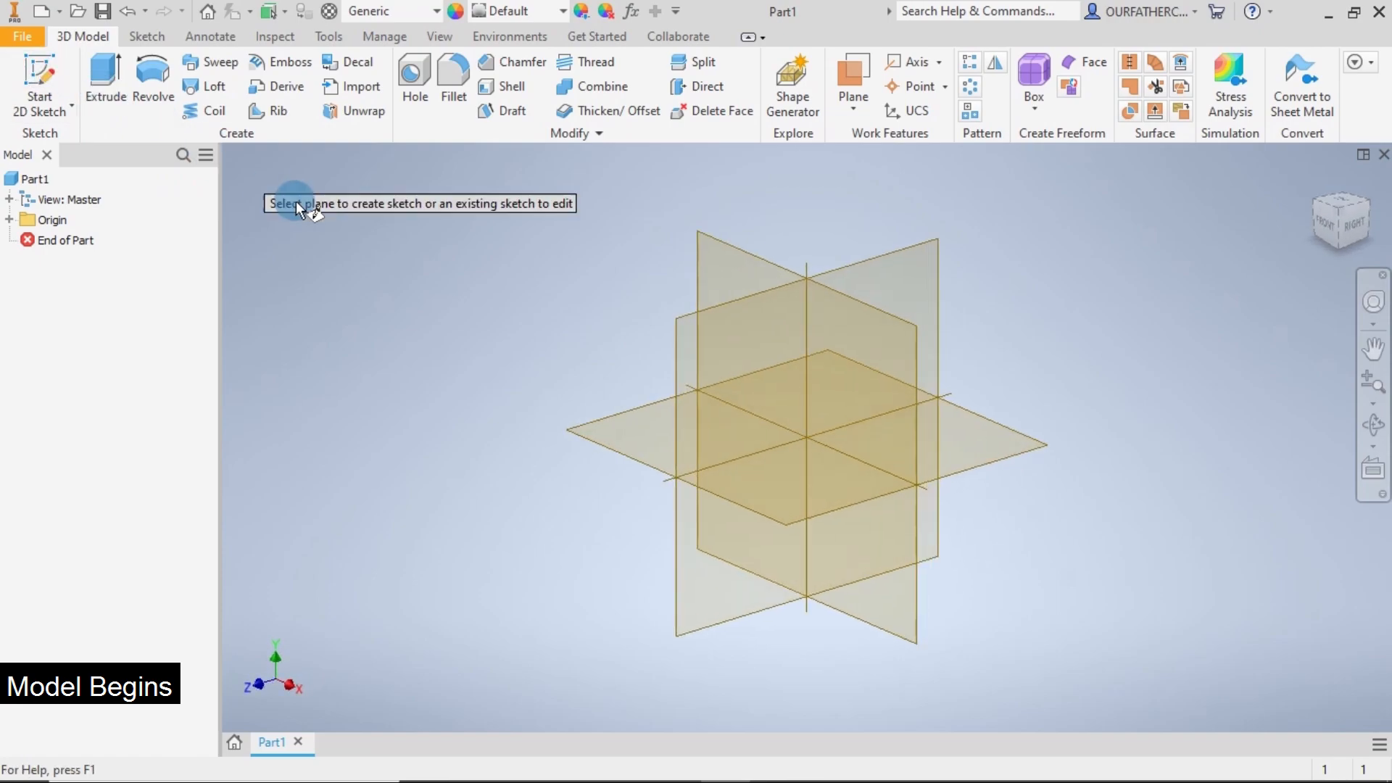
left_click(688, 314)
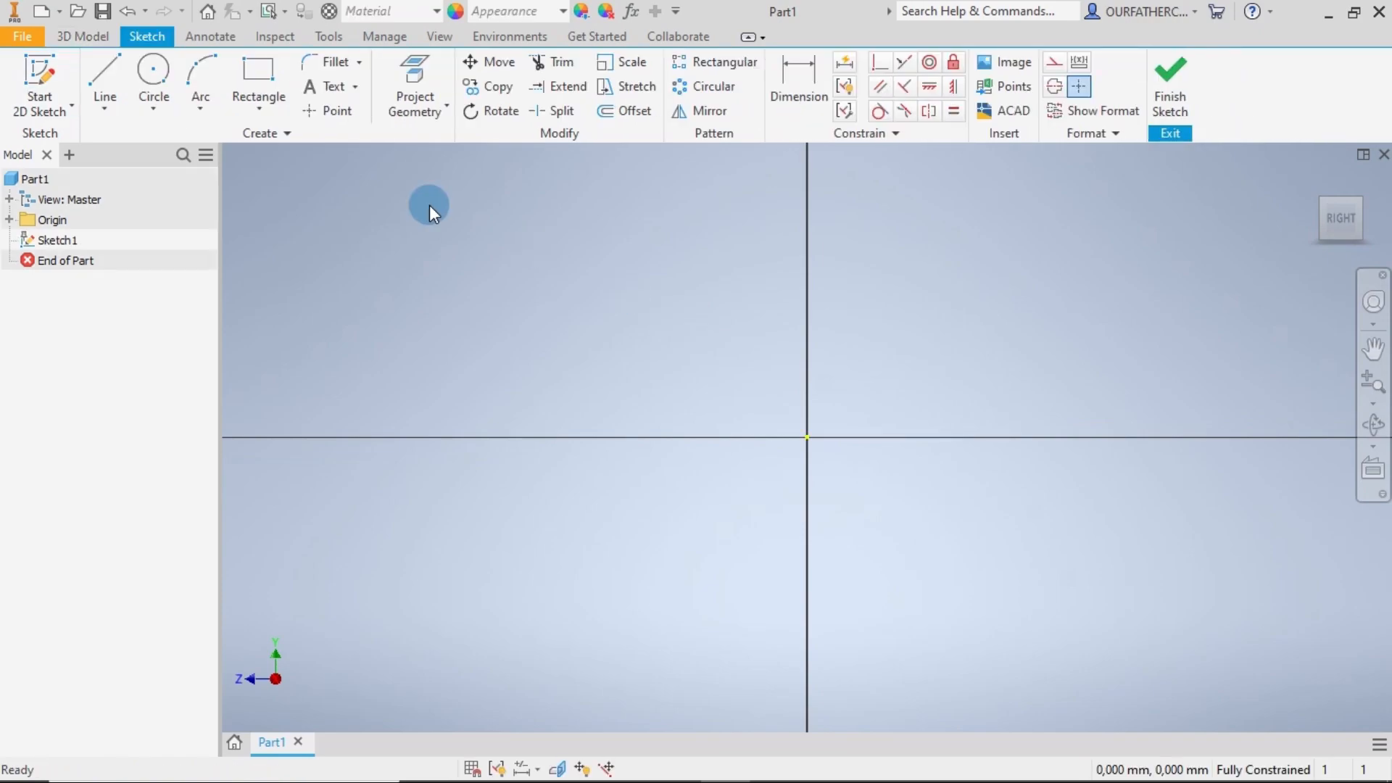
left_click(244, 67)
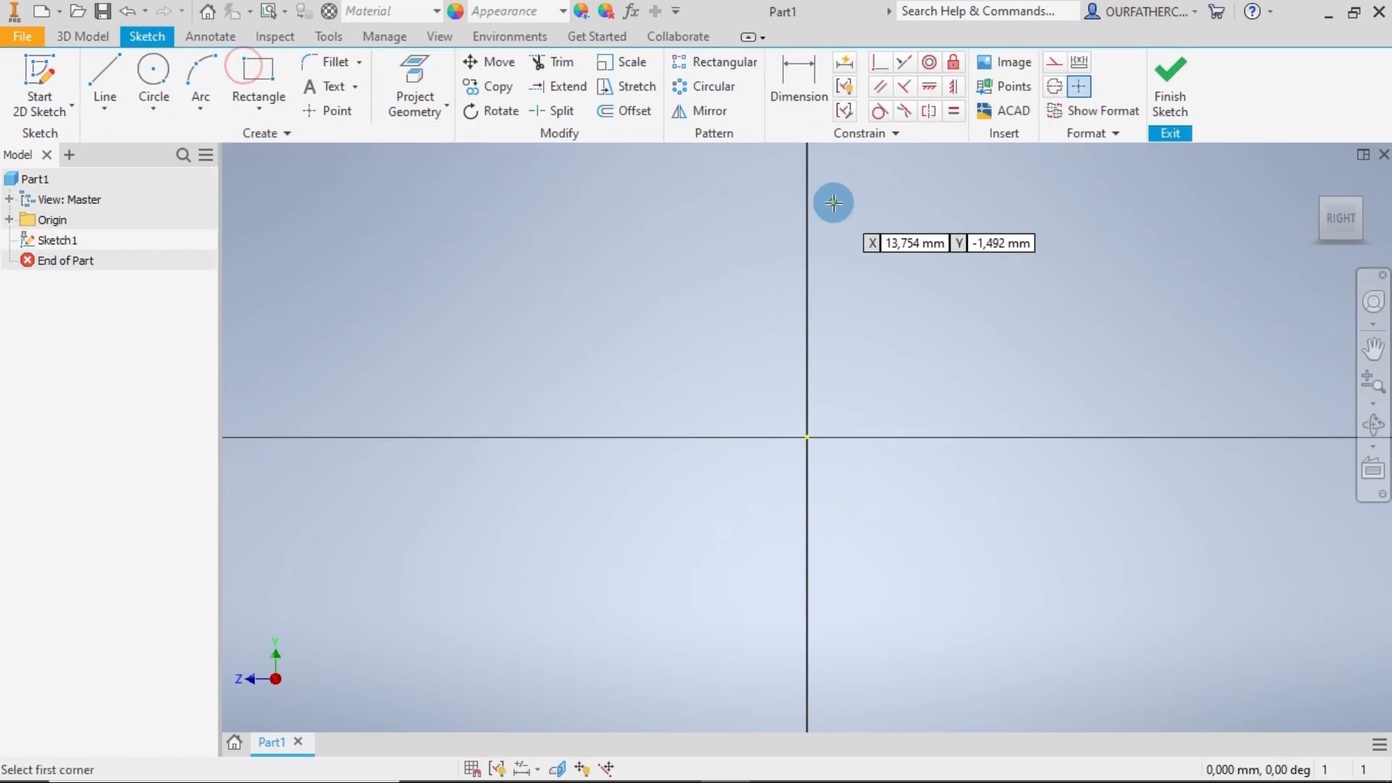
left_click(808, 194)
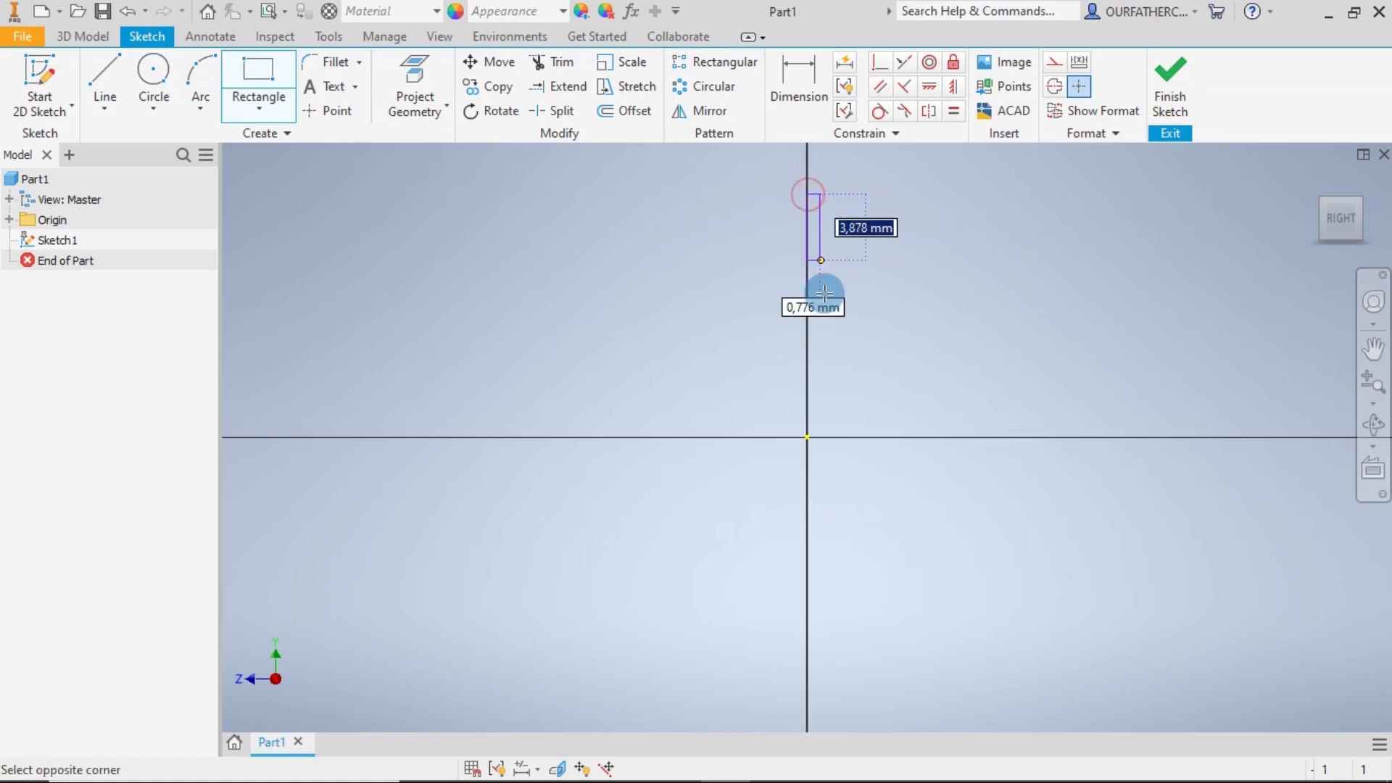
left_click(827, 424)
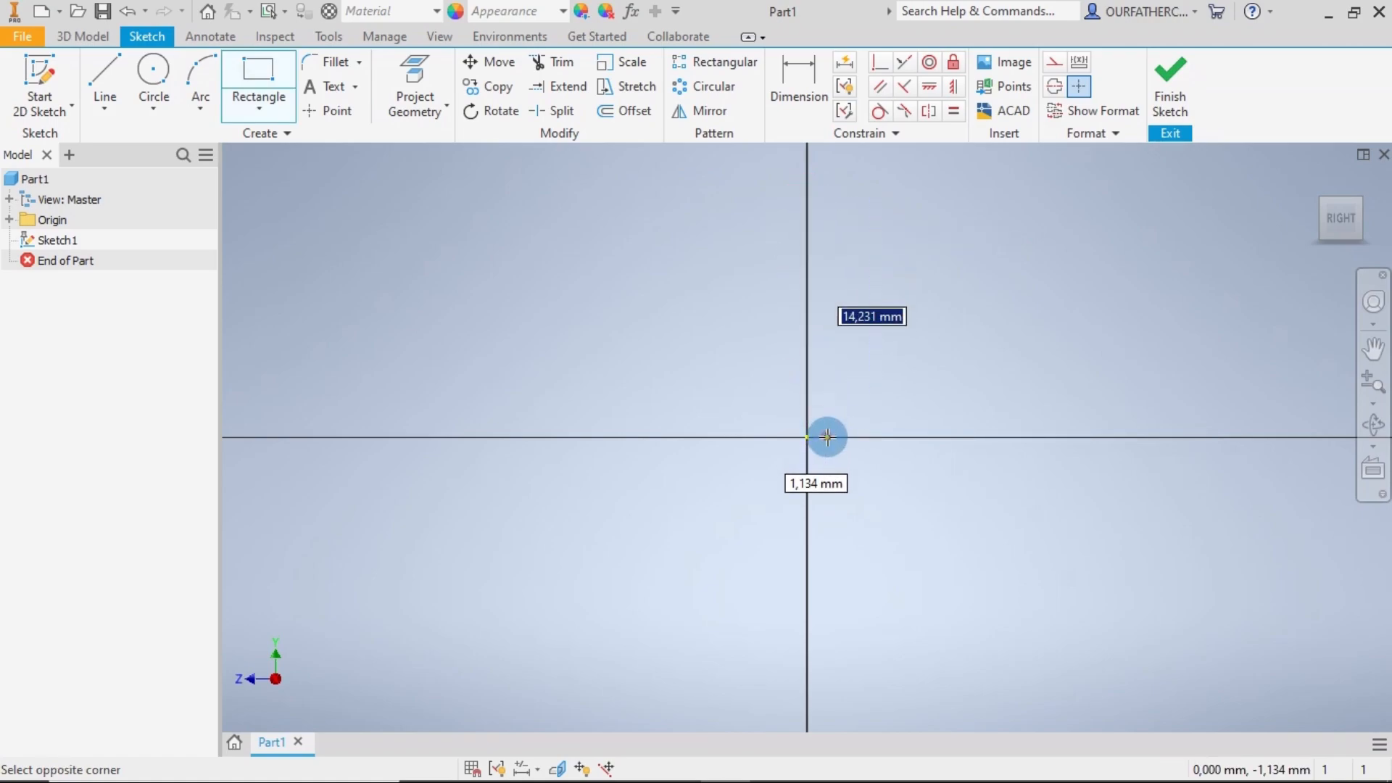
middle_click_drag(826, 337, 651, 432)
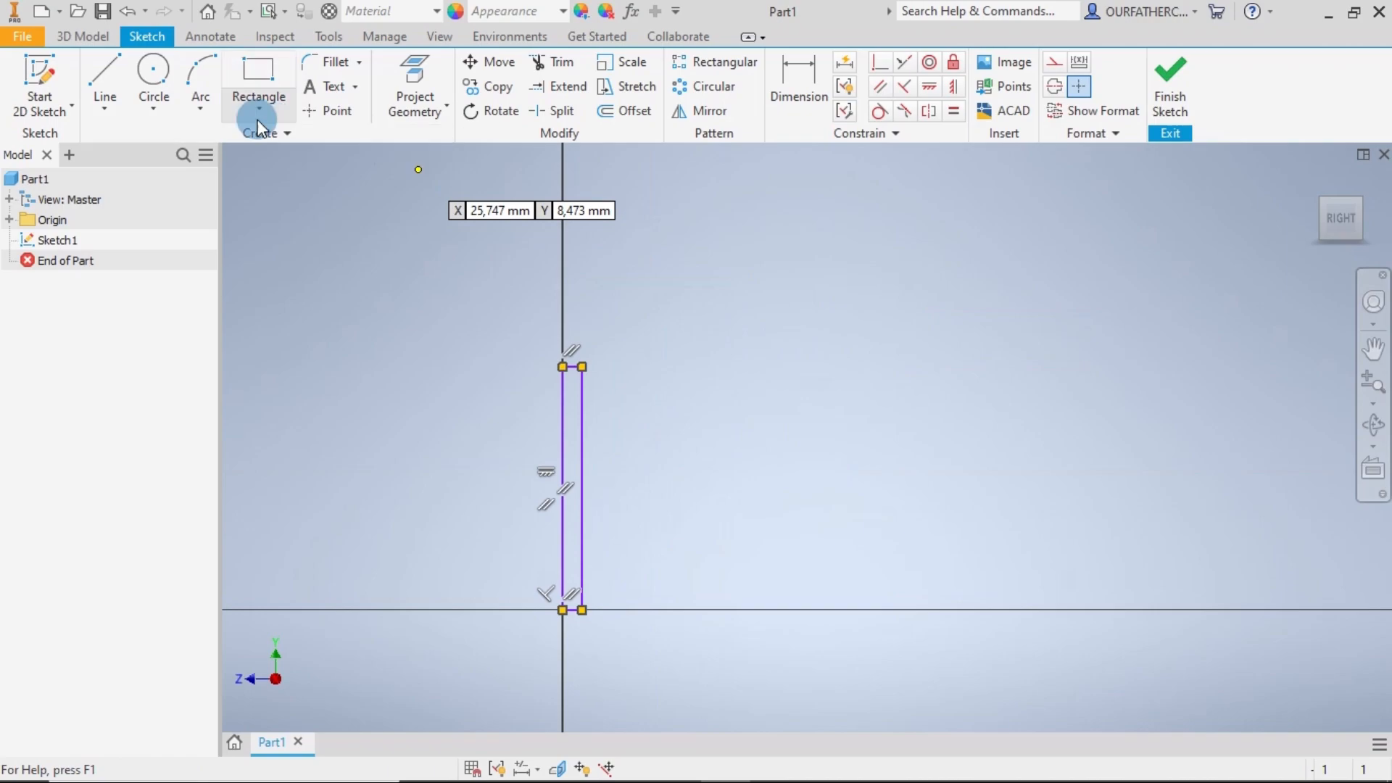
- Draw a circle about 4.3 mm in diameter centred on the rectangle's upper-left corner
left_click(153, 71)
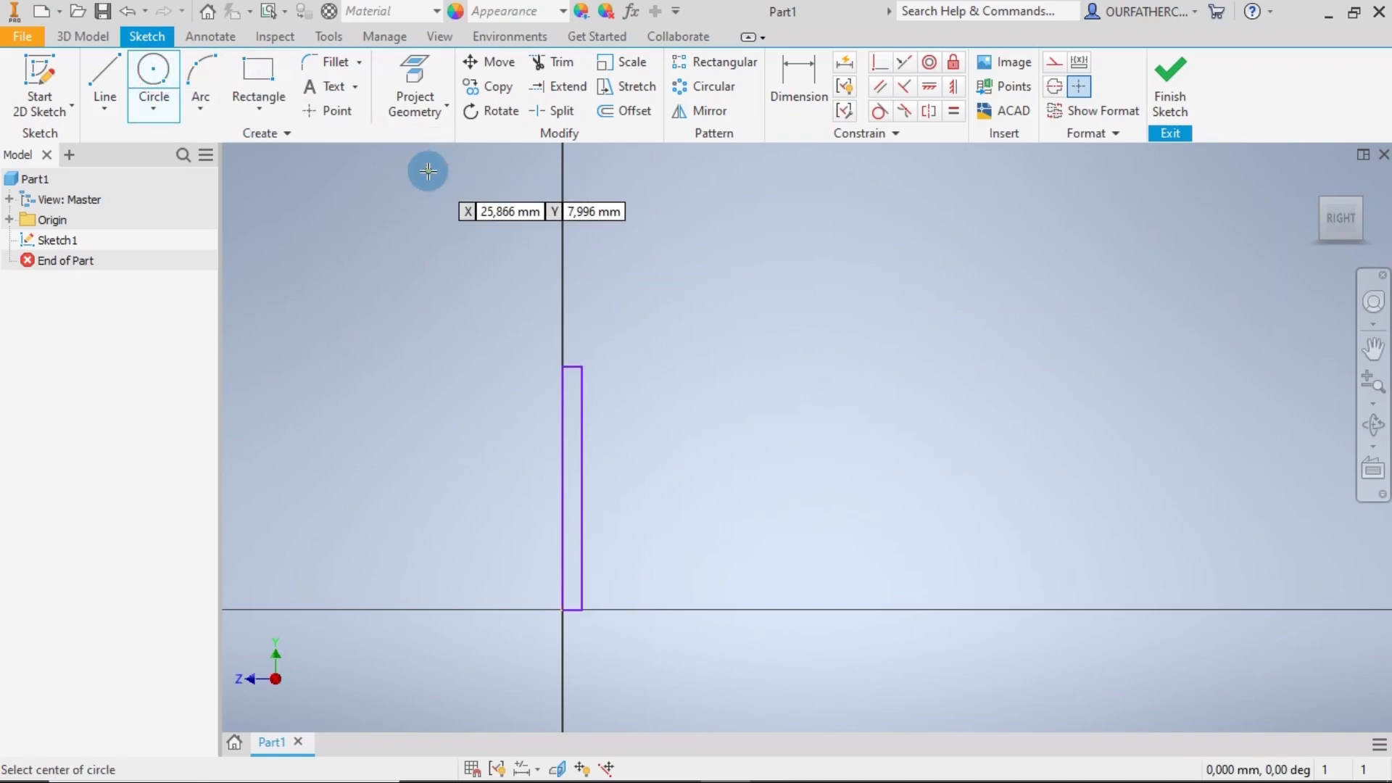
left_click(564, 366)
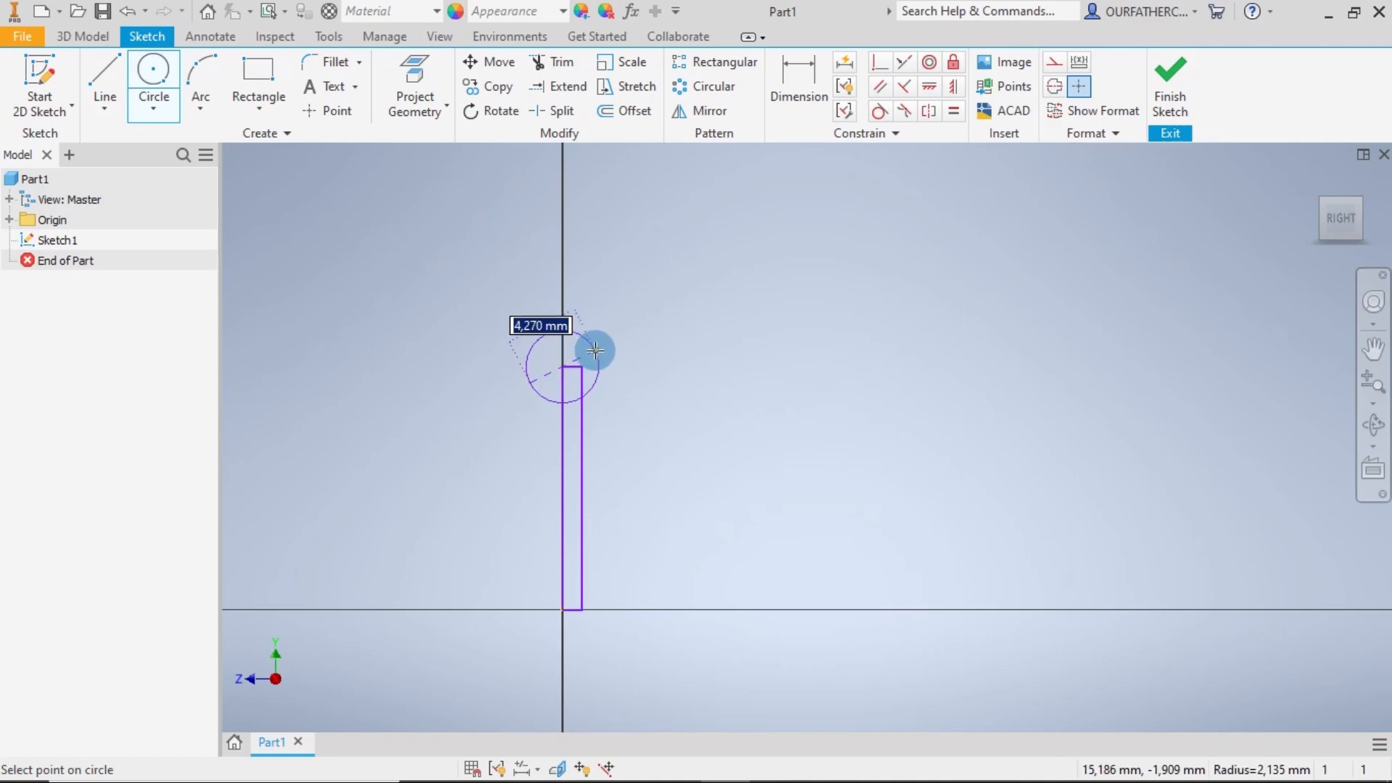
left_click(591, 349)
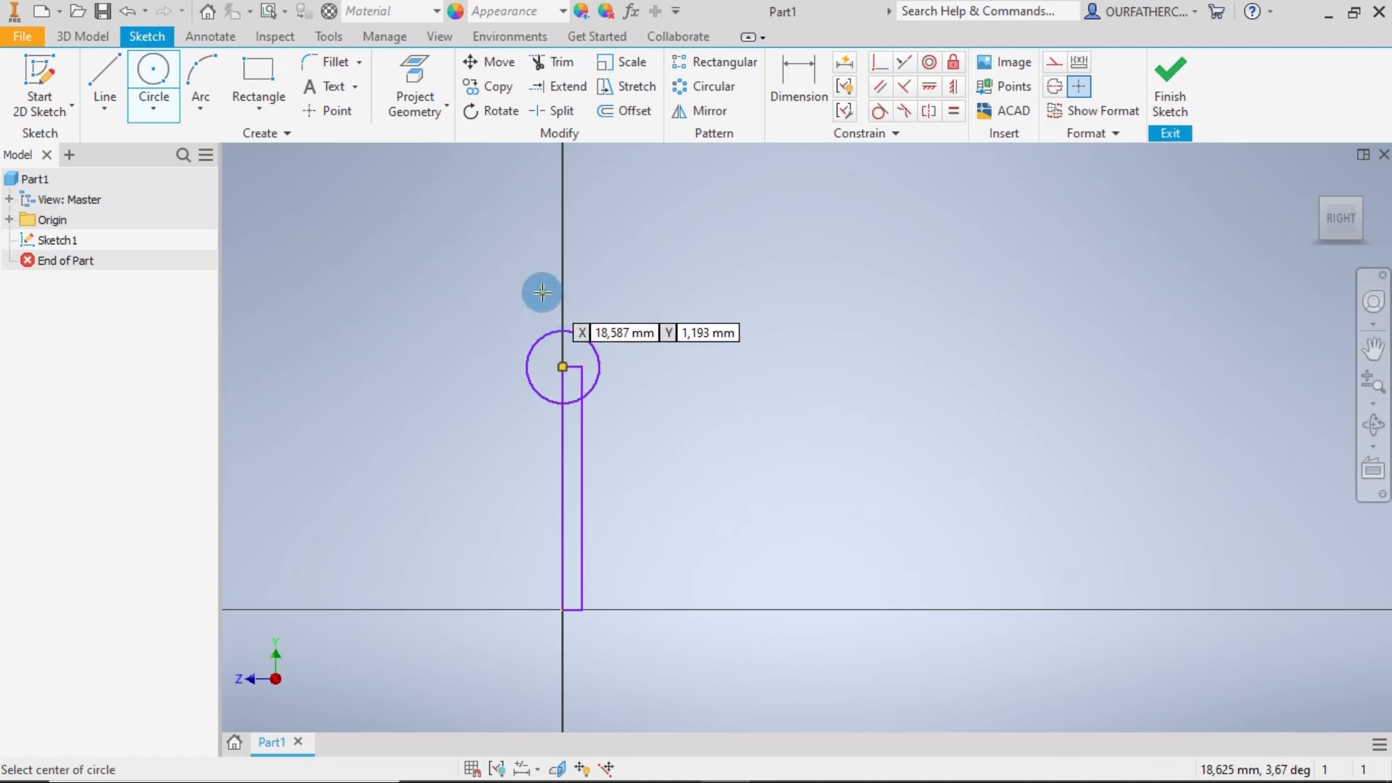
- Dimension the circle's diameter as 5 mm
left_click(776, 78)
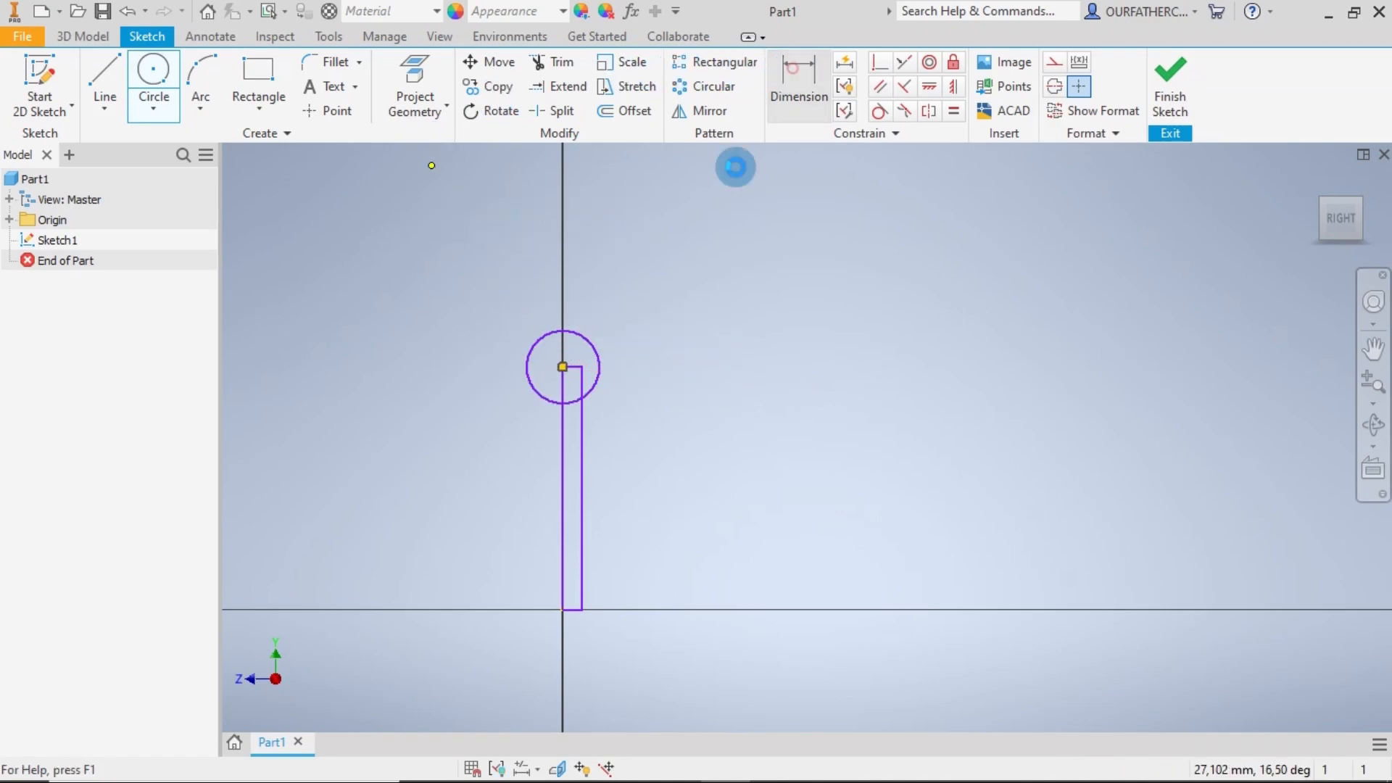
left_click(627, 316)
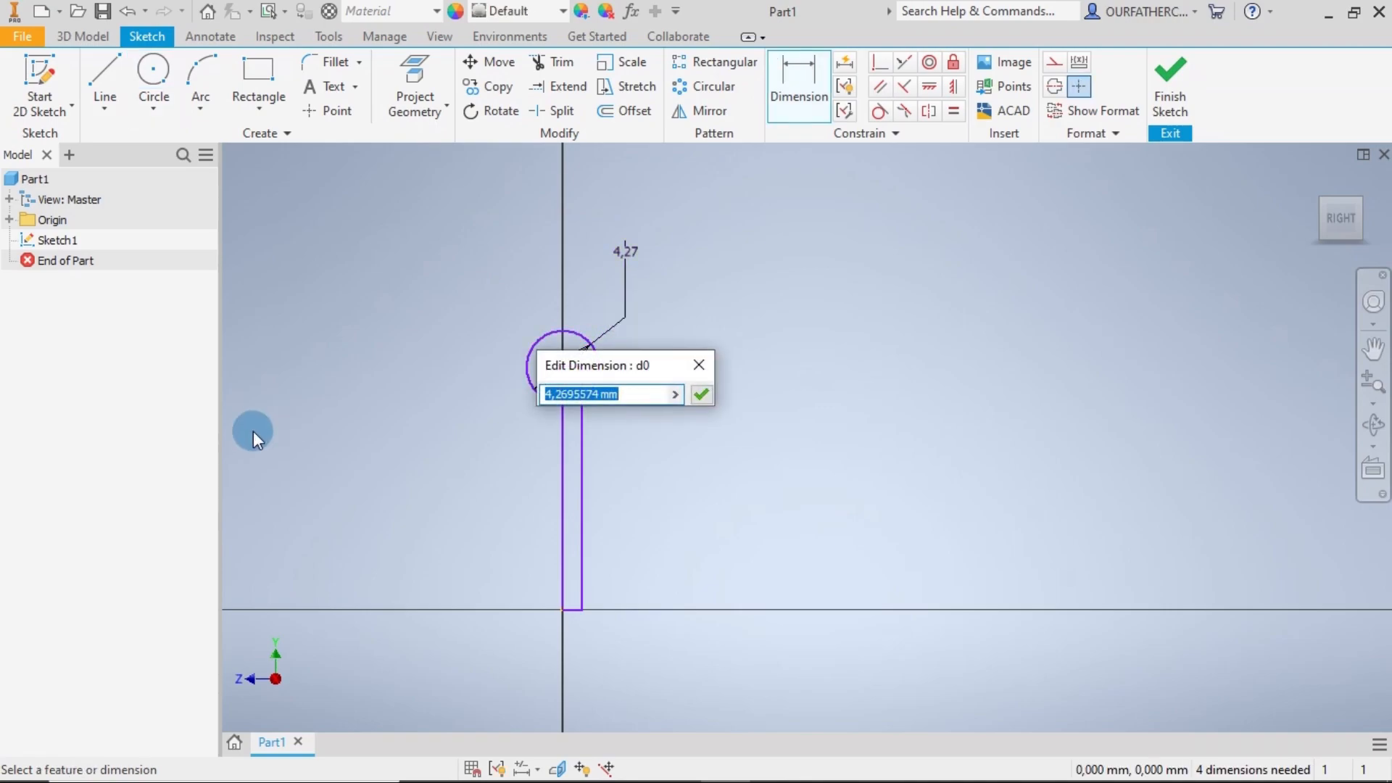
type("5")
key("Return")
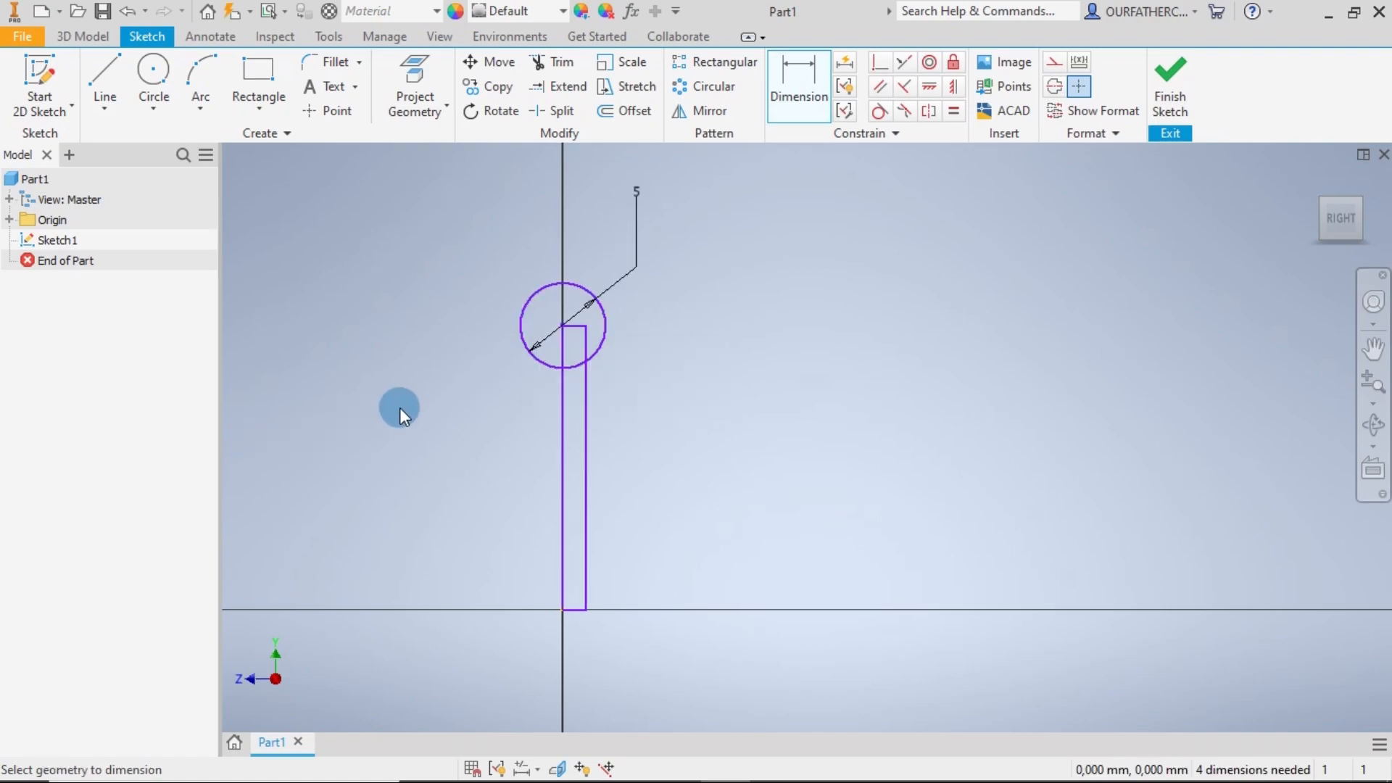
- Dimension the vertical distance from the rectangle's lower-left corner to the circle's centre as 40 mm
left_click(563, 611)
left_click(562, 324)
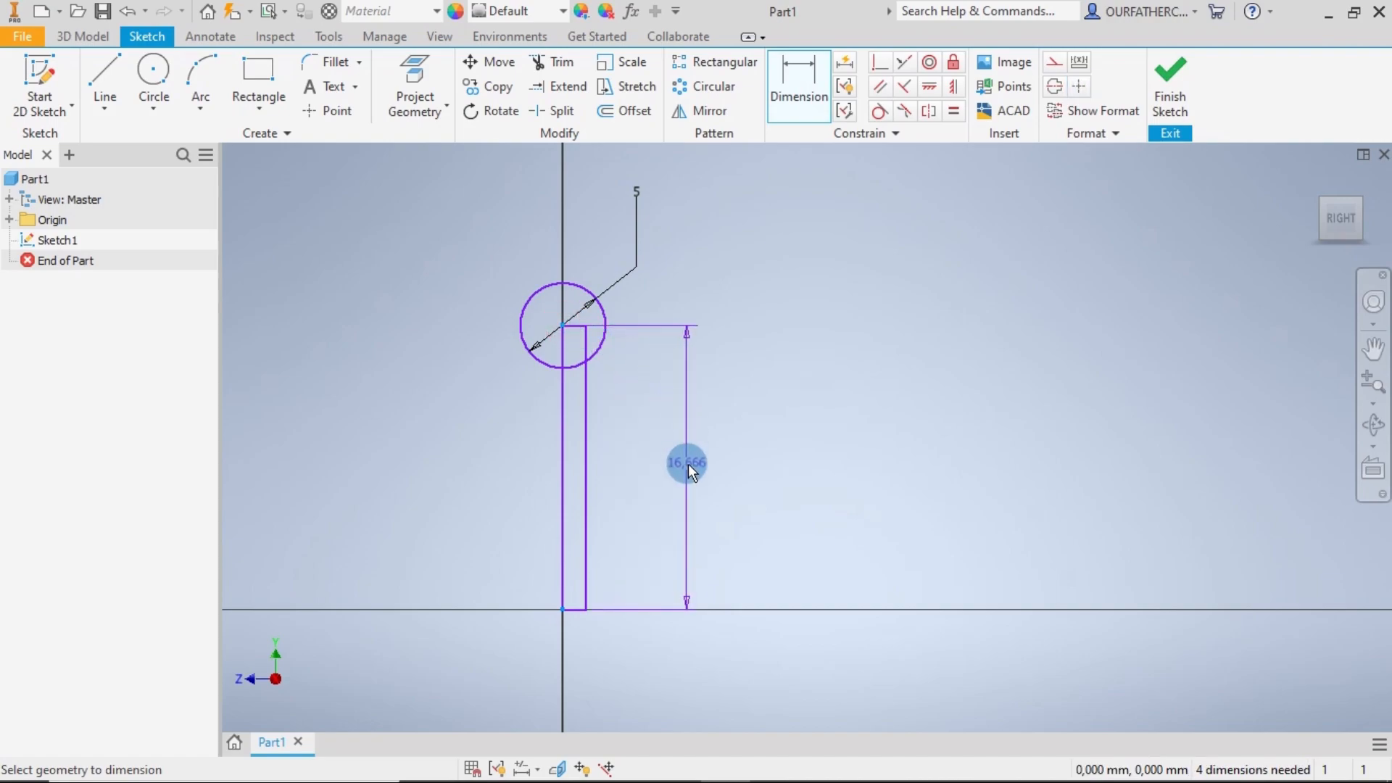
left_click(689, 463)
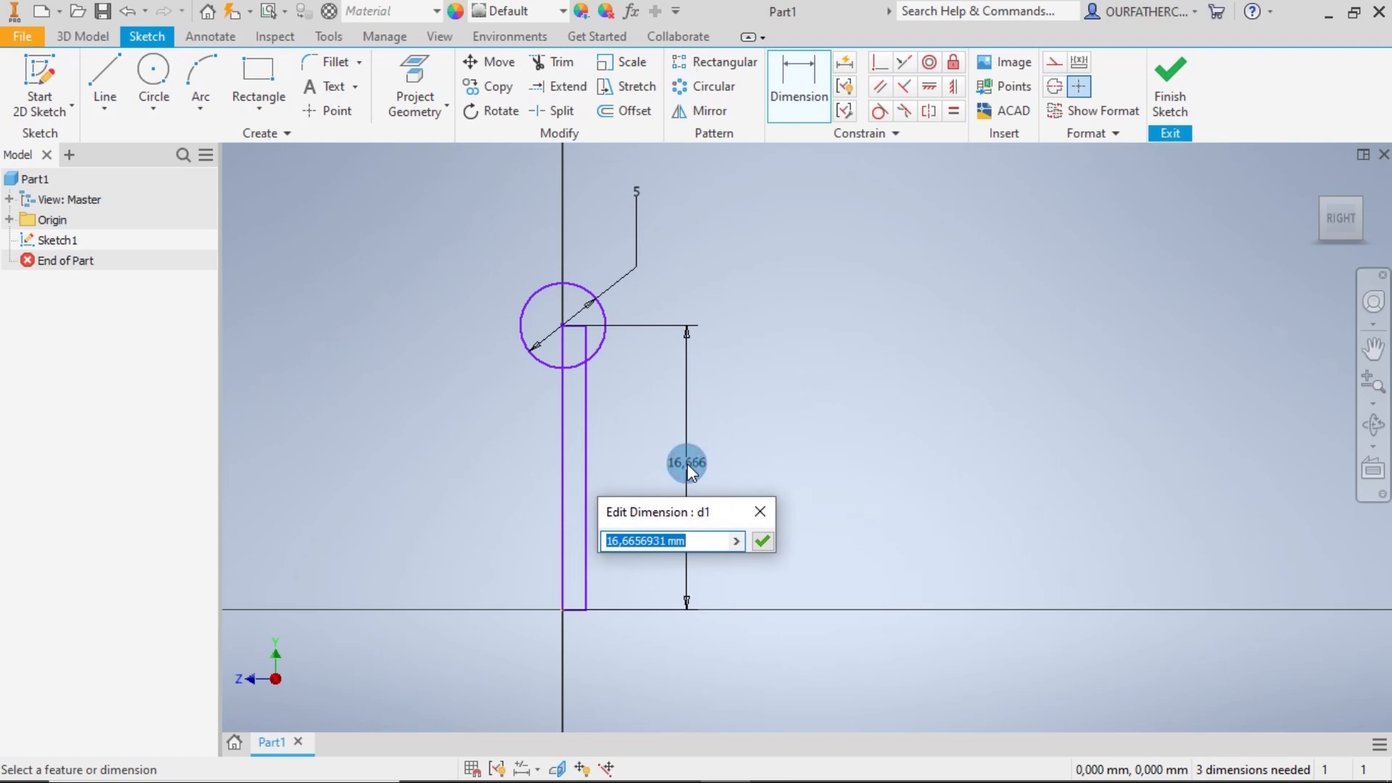
type("40")
key("Return")
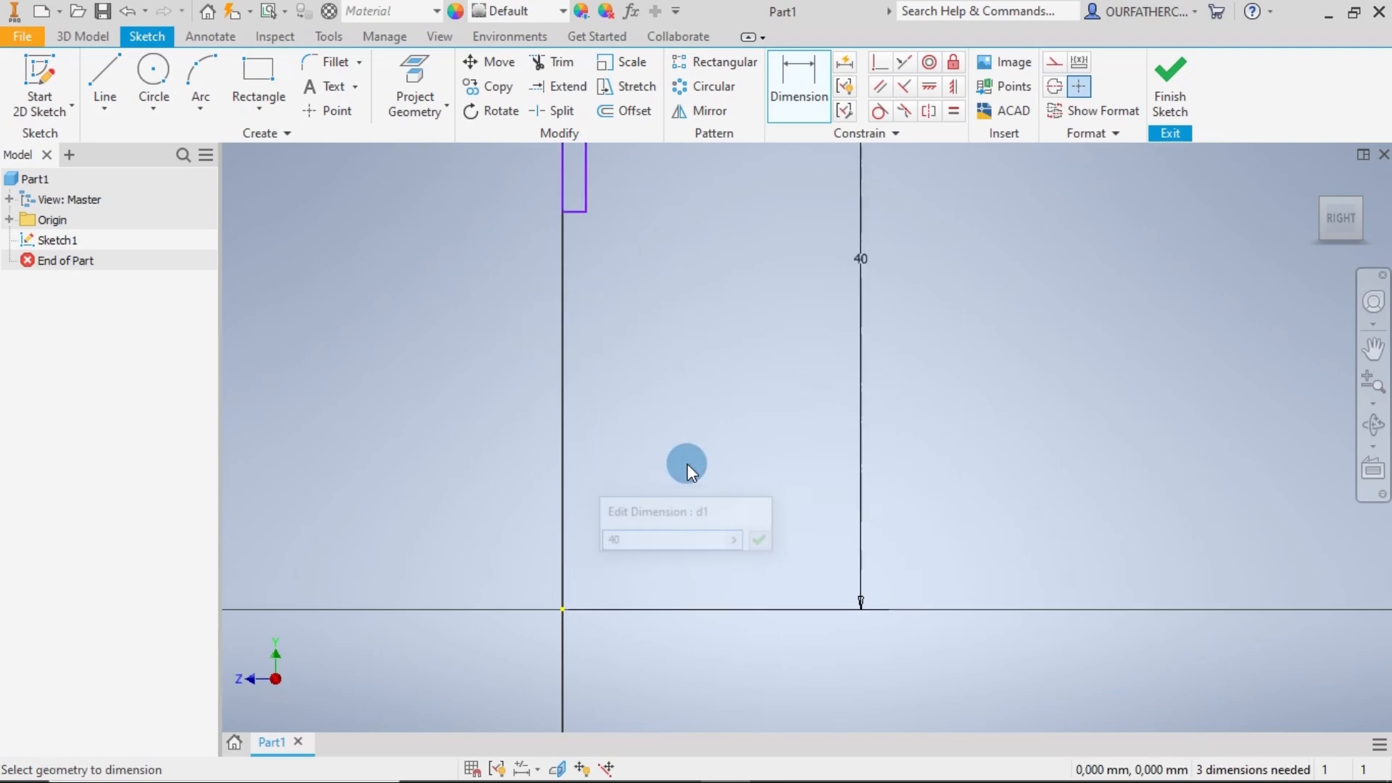
- Dimension the width between the rectangle's two long vertical edges with the expression 2.5/2
key("Home")
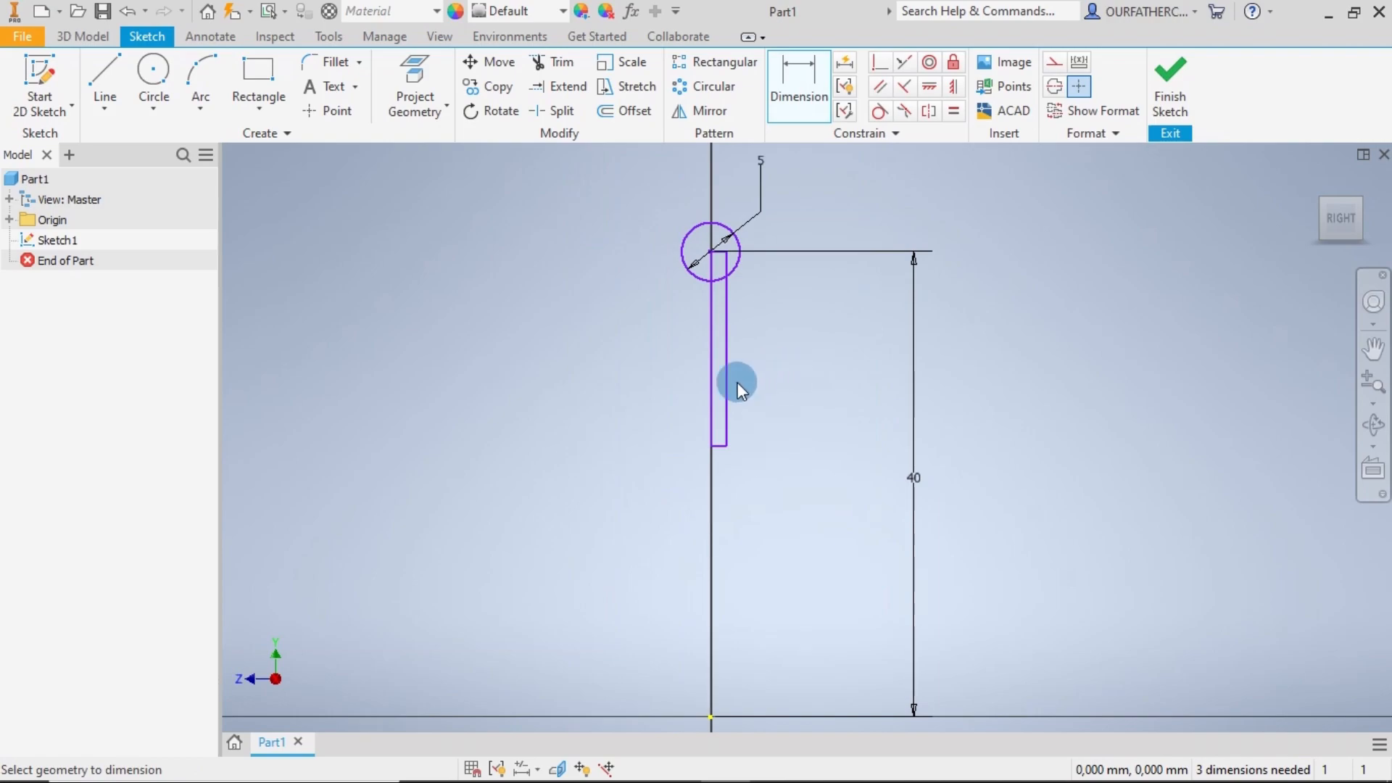
left_click(711, 372)
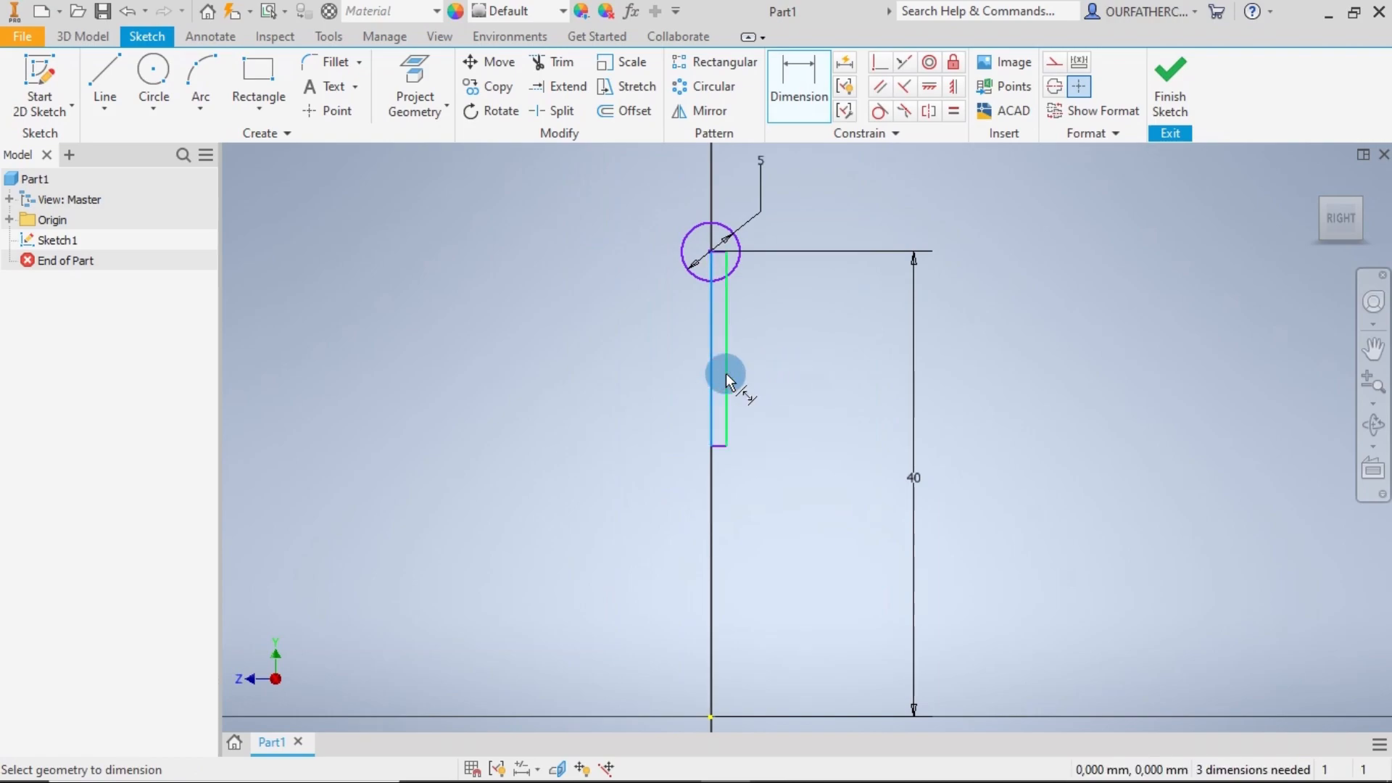
left_click(726, 373)
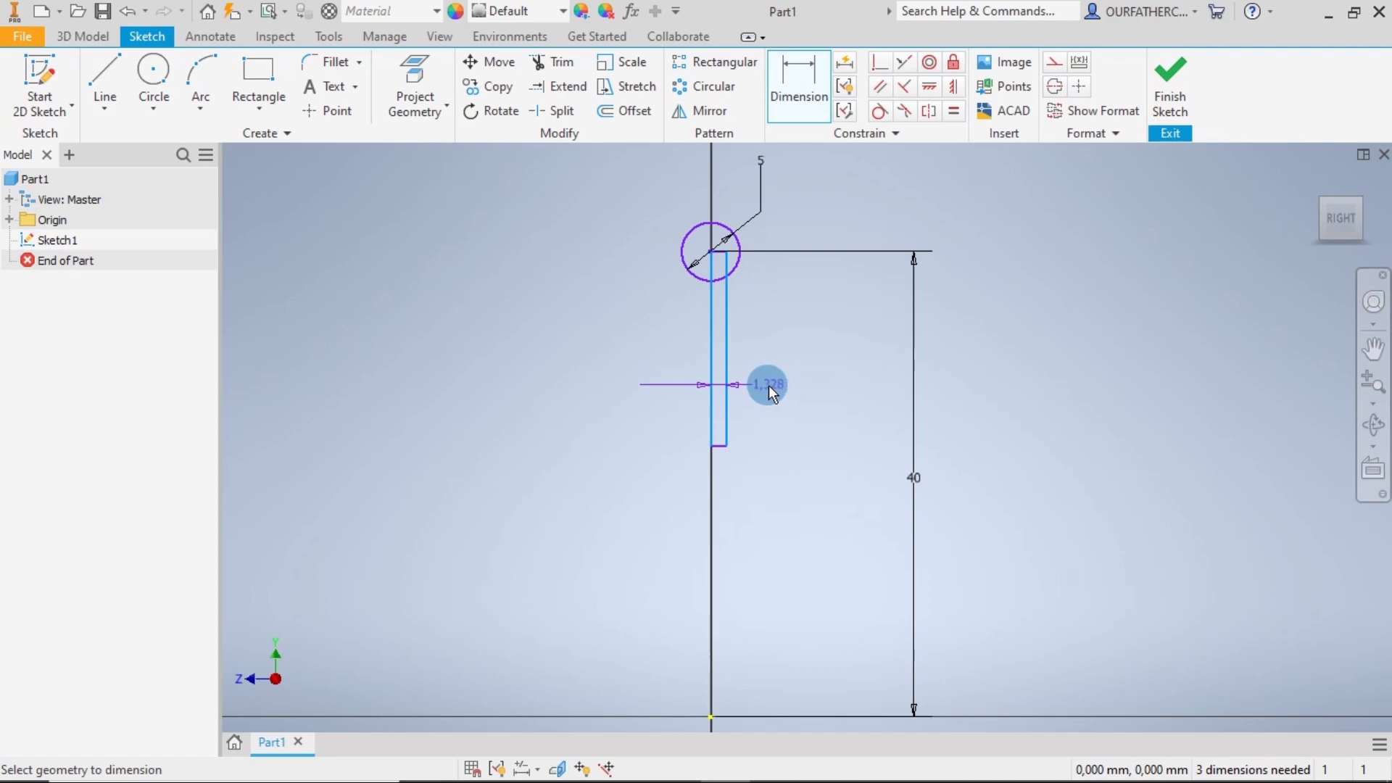
left_click(768, 385)
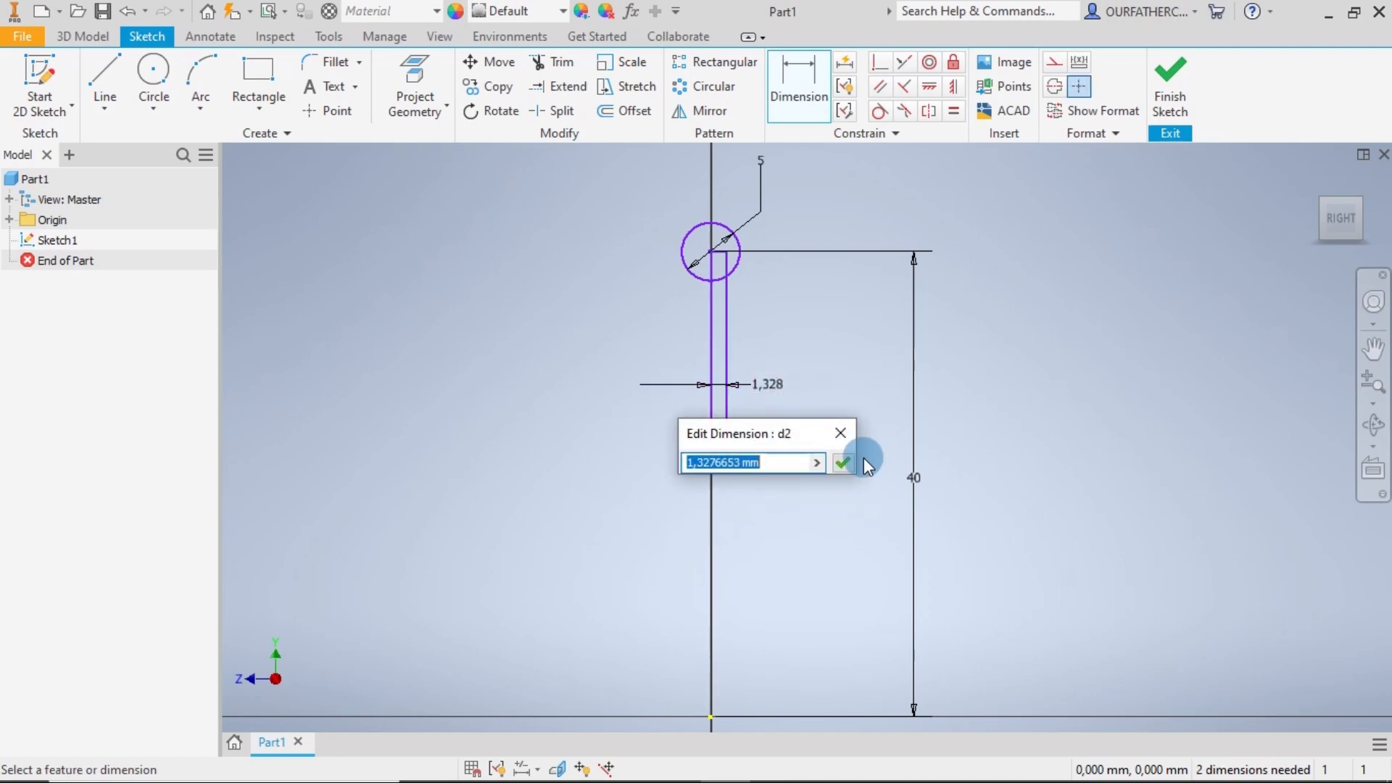
type("=")
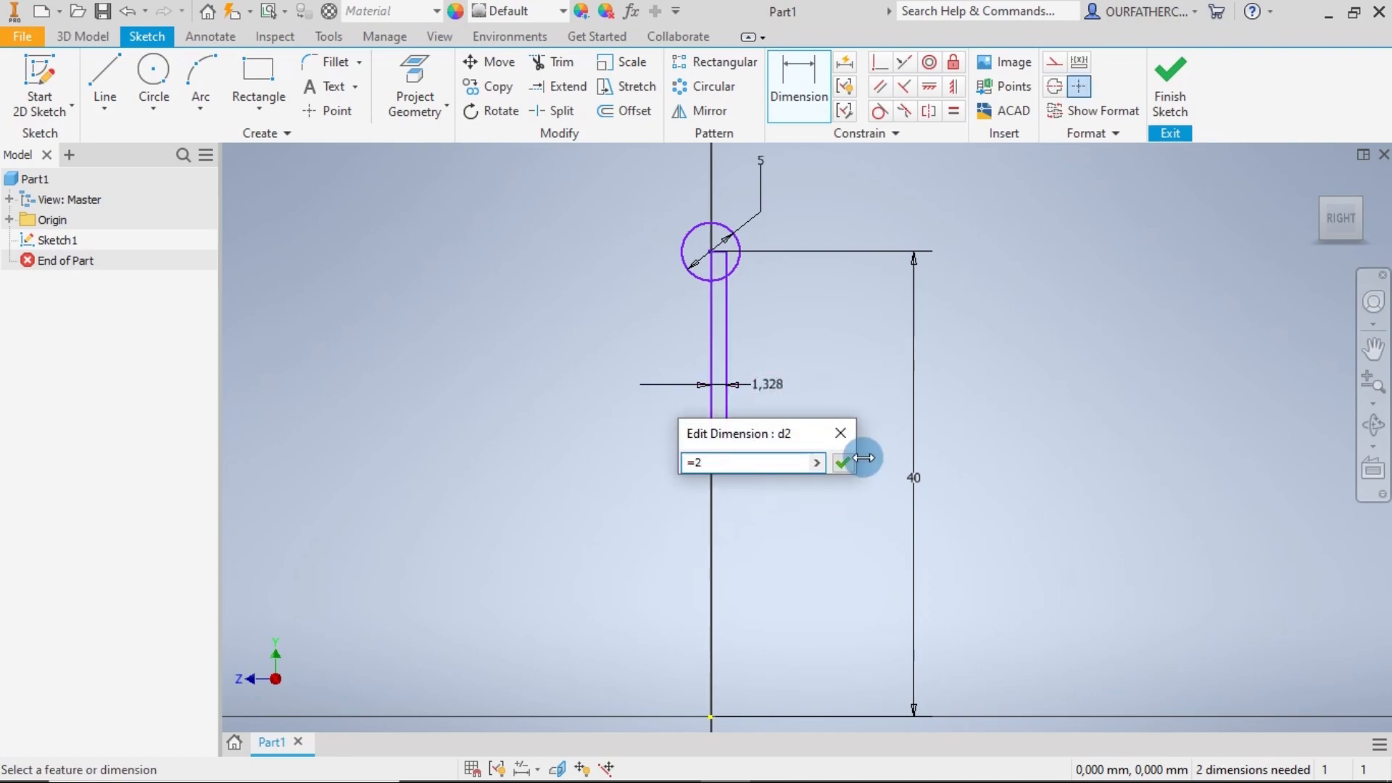
type("2.5/2")
key("Return")
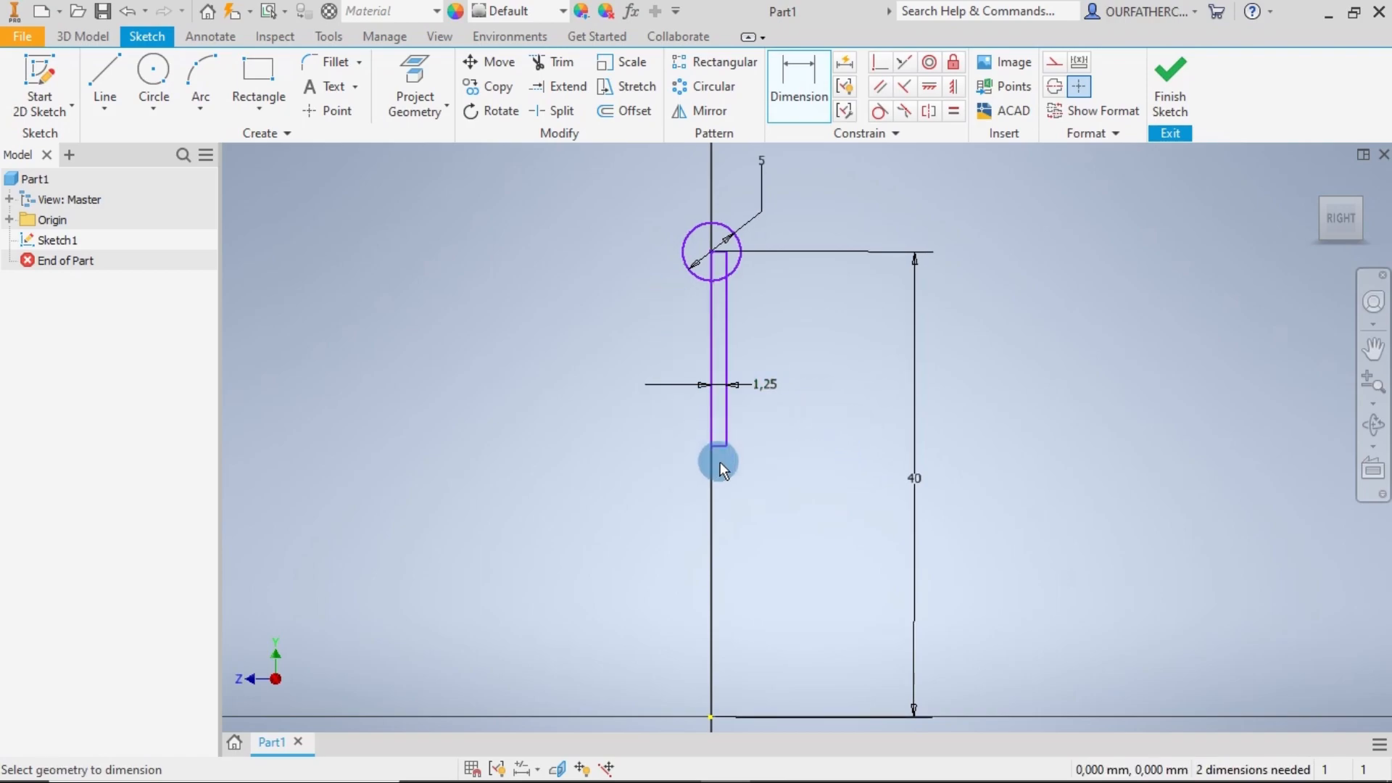
- Apply a coincident constraint between the sketch origin and the rectangle's left vertical edge
left_click(880, 61)
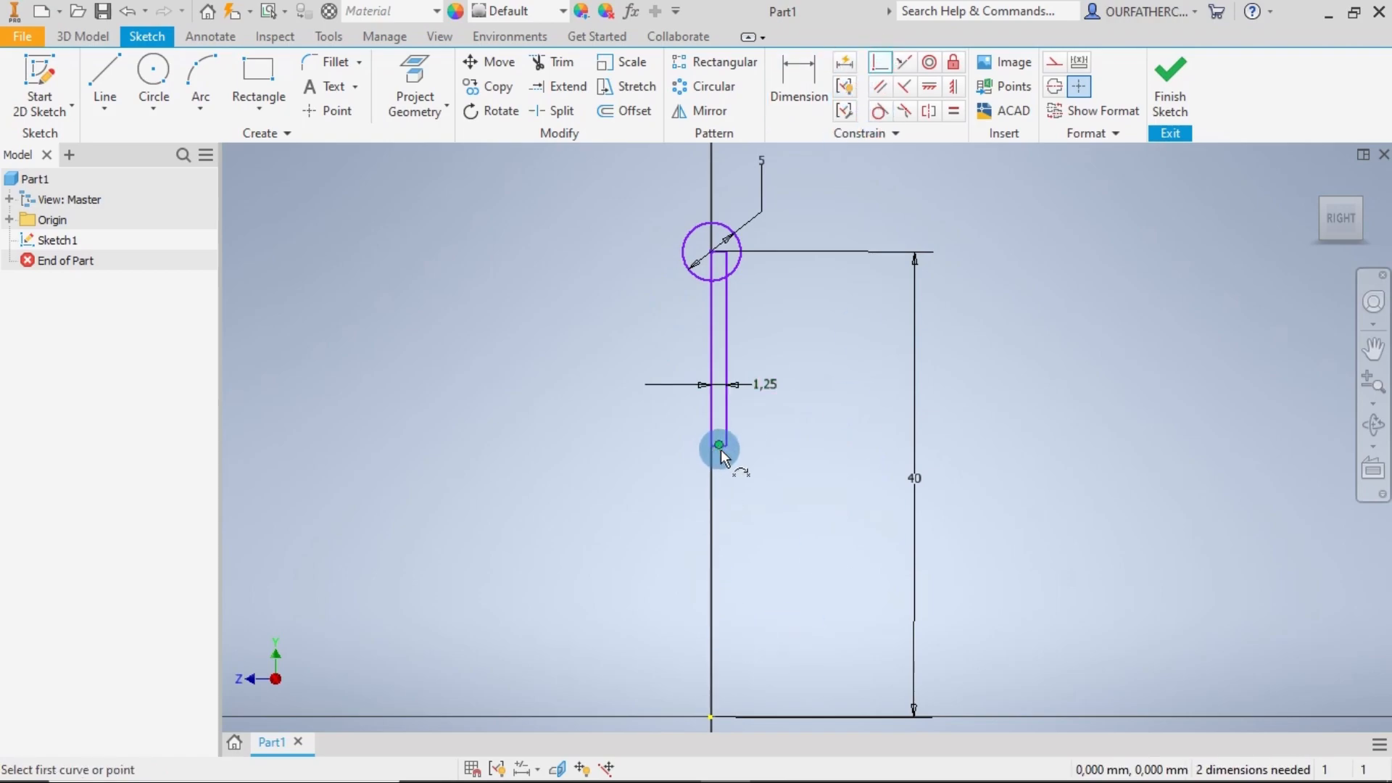
scroll(721, 449, "up", 5)
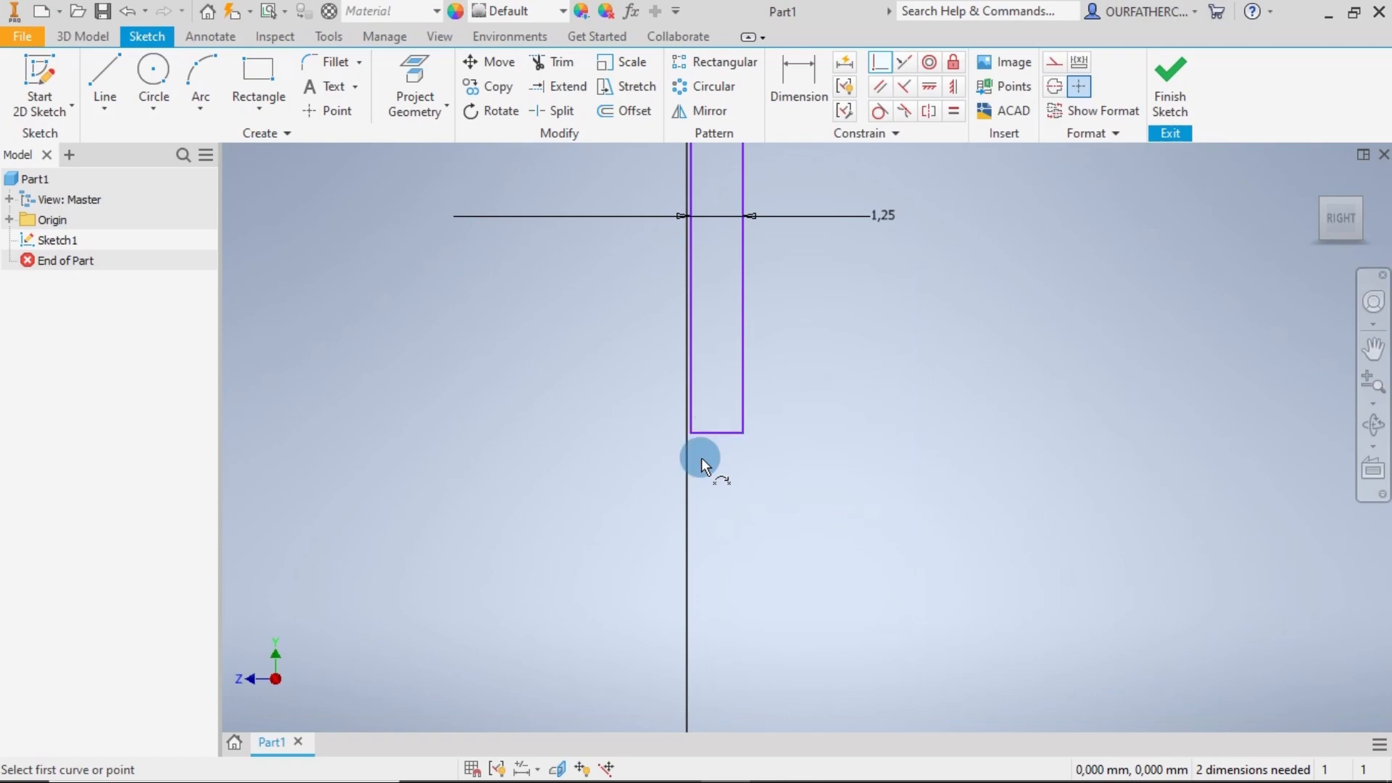
scroll(703, 464, "down", 5)
middle_click_drag(733, 568, 723, 355)
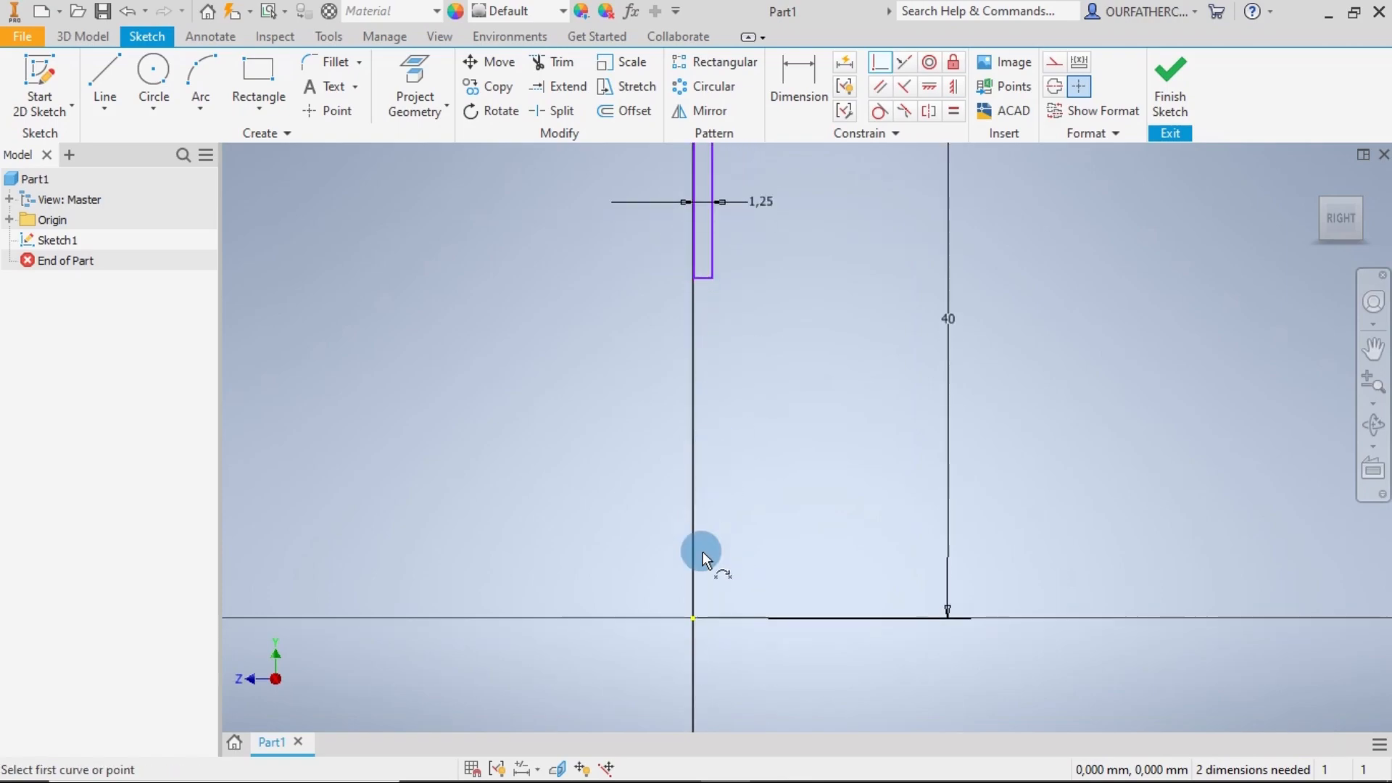
left_click(693, 617)
middle_click_drag(729, 586, 700, 407)
scroll(701, 408, "up", 5)
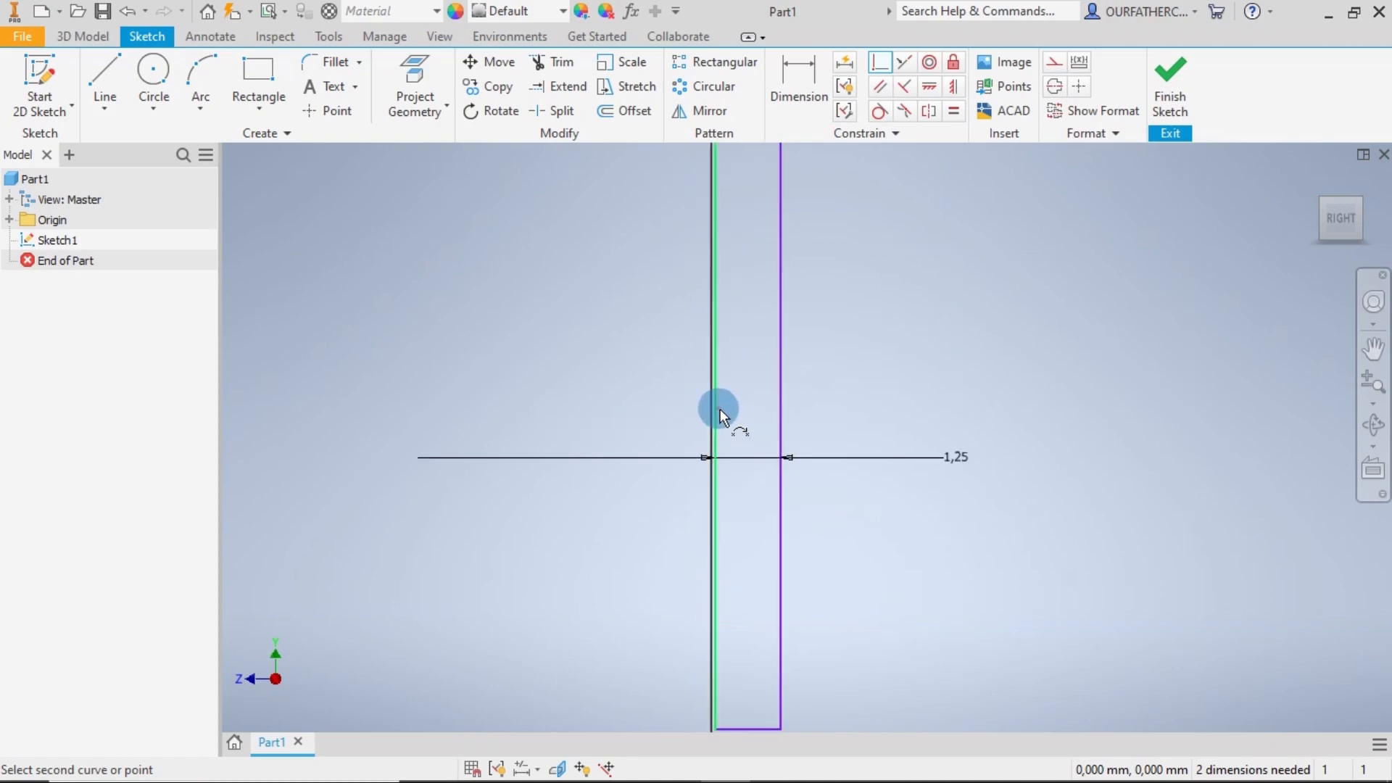
left_click(719, 409)
- Apply a coincident constraint between the rectangle's bottom edge and the sketch origin
scroll(867, 472, "down", 5)
mouse_move(911, 495)
middle_mouse_down()
mouse_move(766, 395)
mouse_move(750, 404)
middle_mouse_up()
scroll(709, 434, "up", 6)
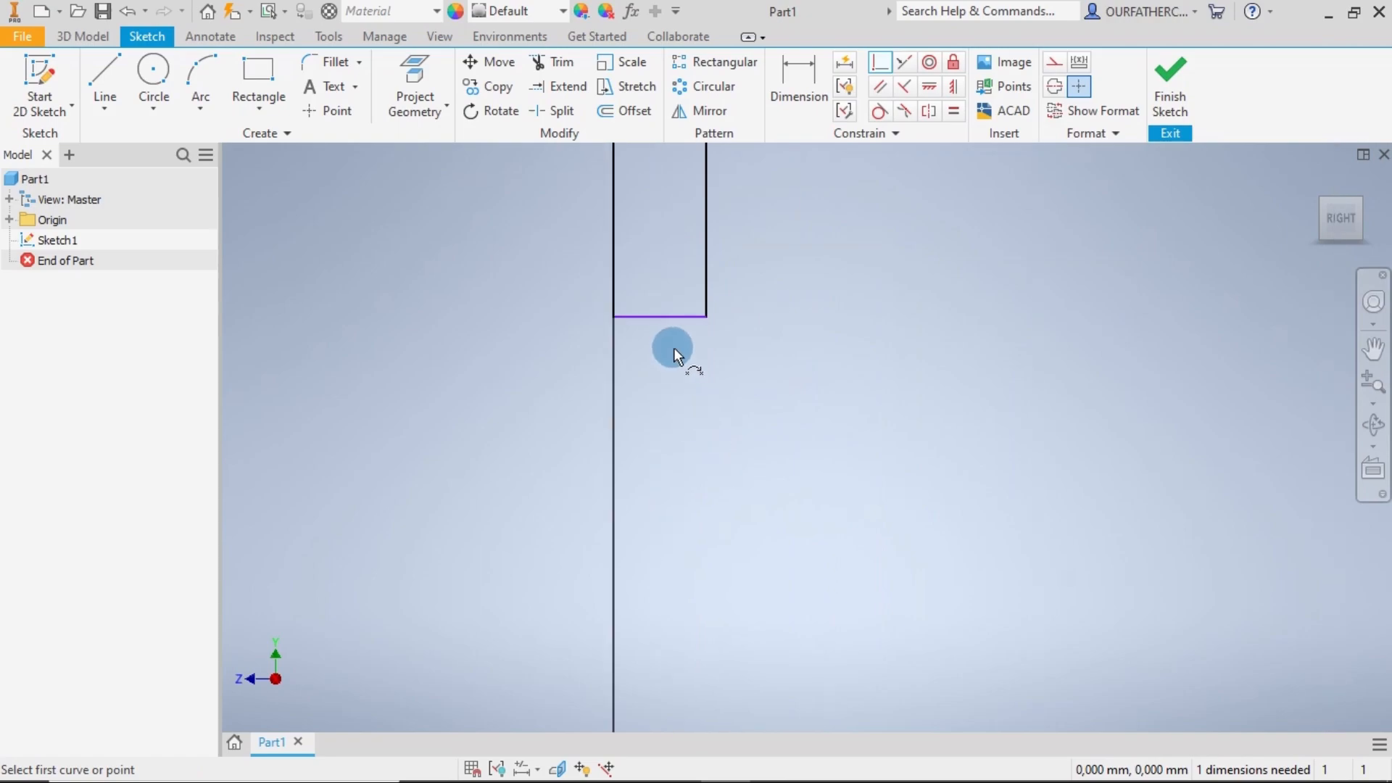
left_click(672, 319)
scroll(729, 444, "down", 5)
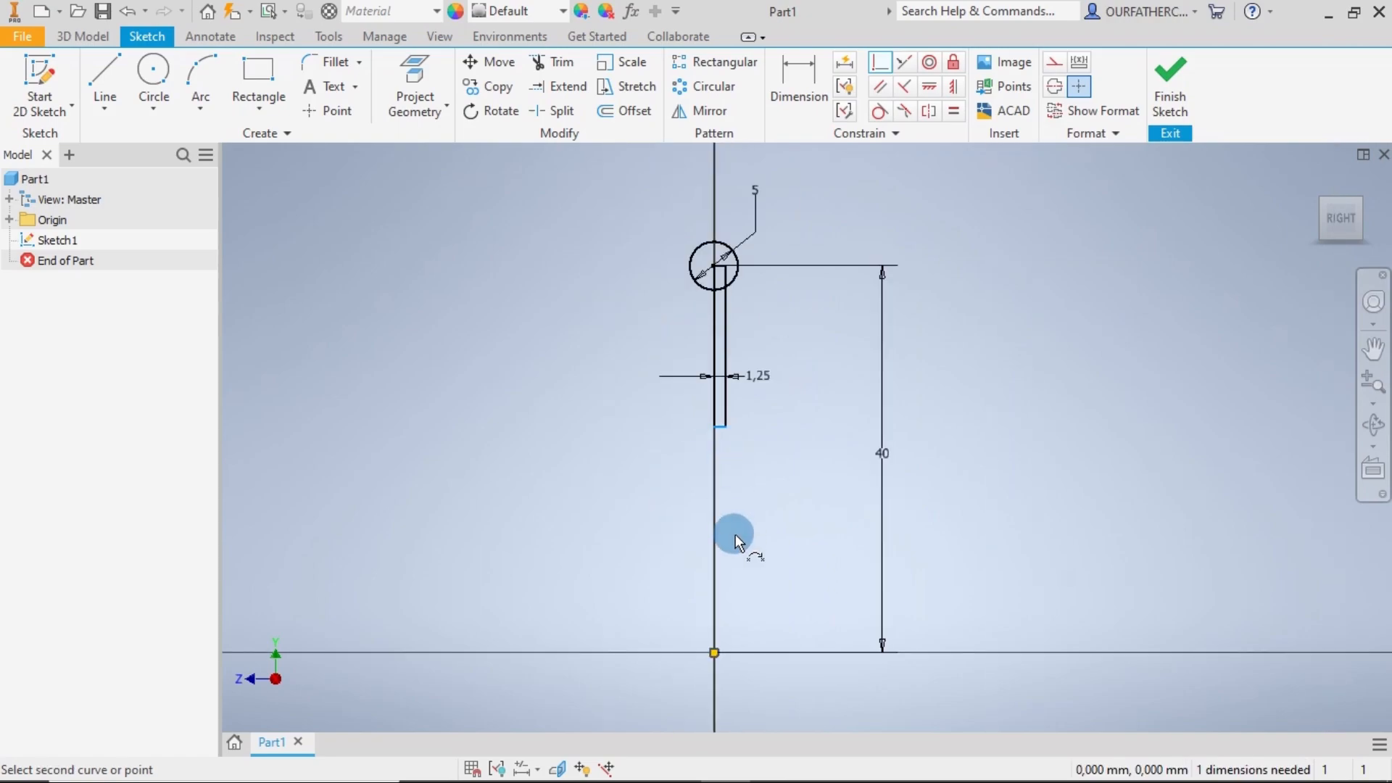
left_click(715, 652)
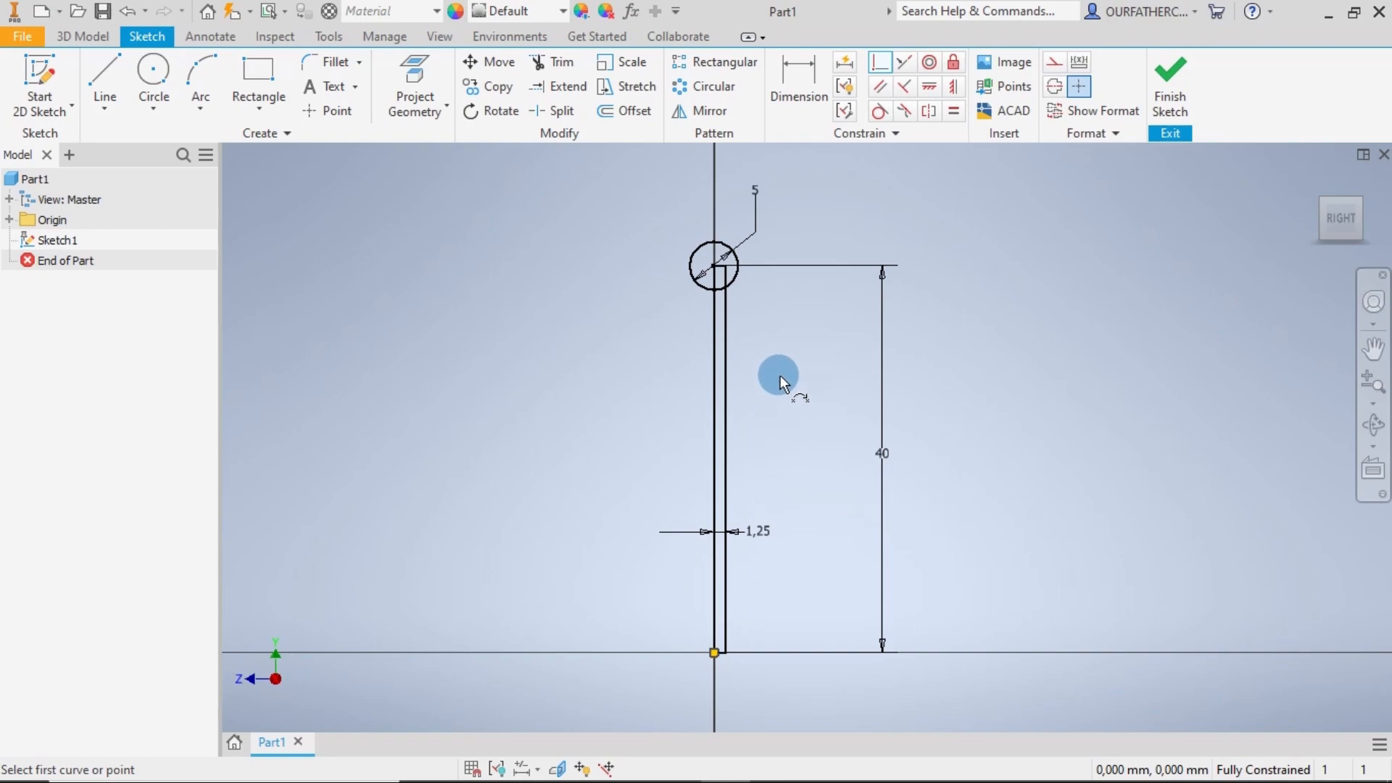
key("Escape")
- Try to extend the rectangle's left vertical edge upward to the circle
left_click(550, 93)
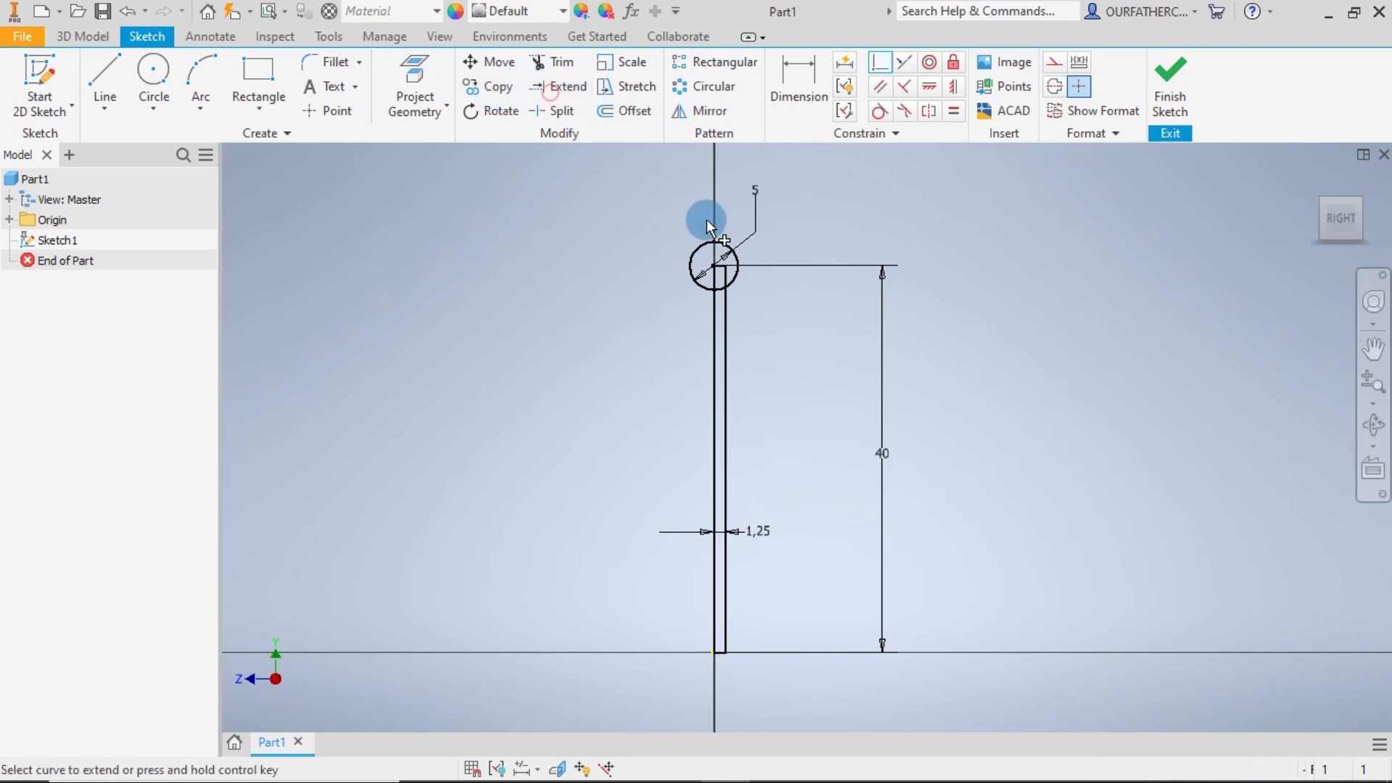
scroll(714, 239, "up", 3)
left_click(710, 376)
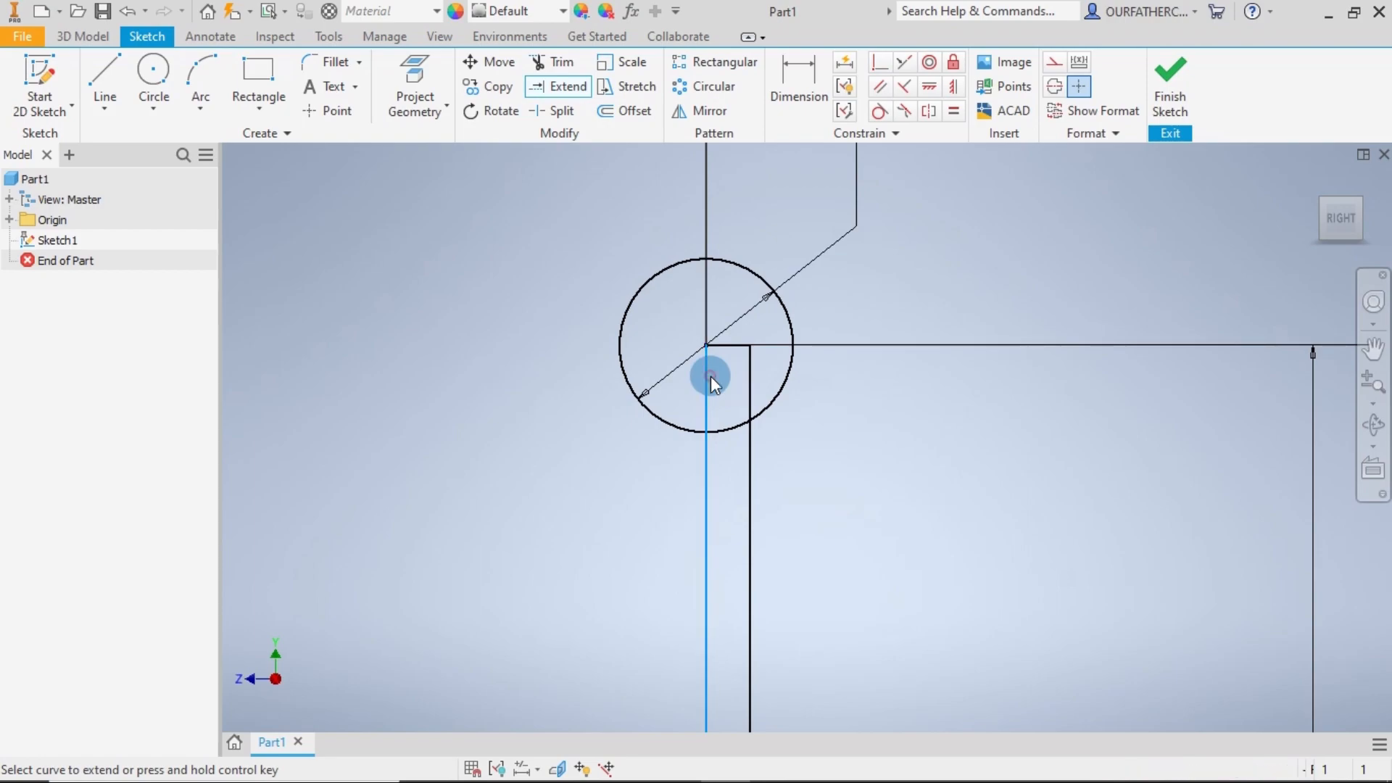
left_click(443, 188)
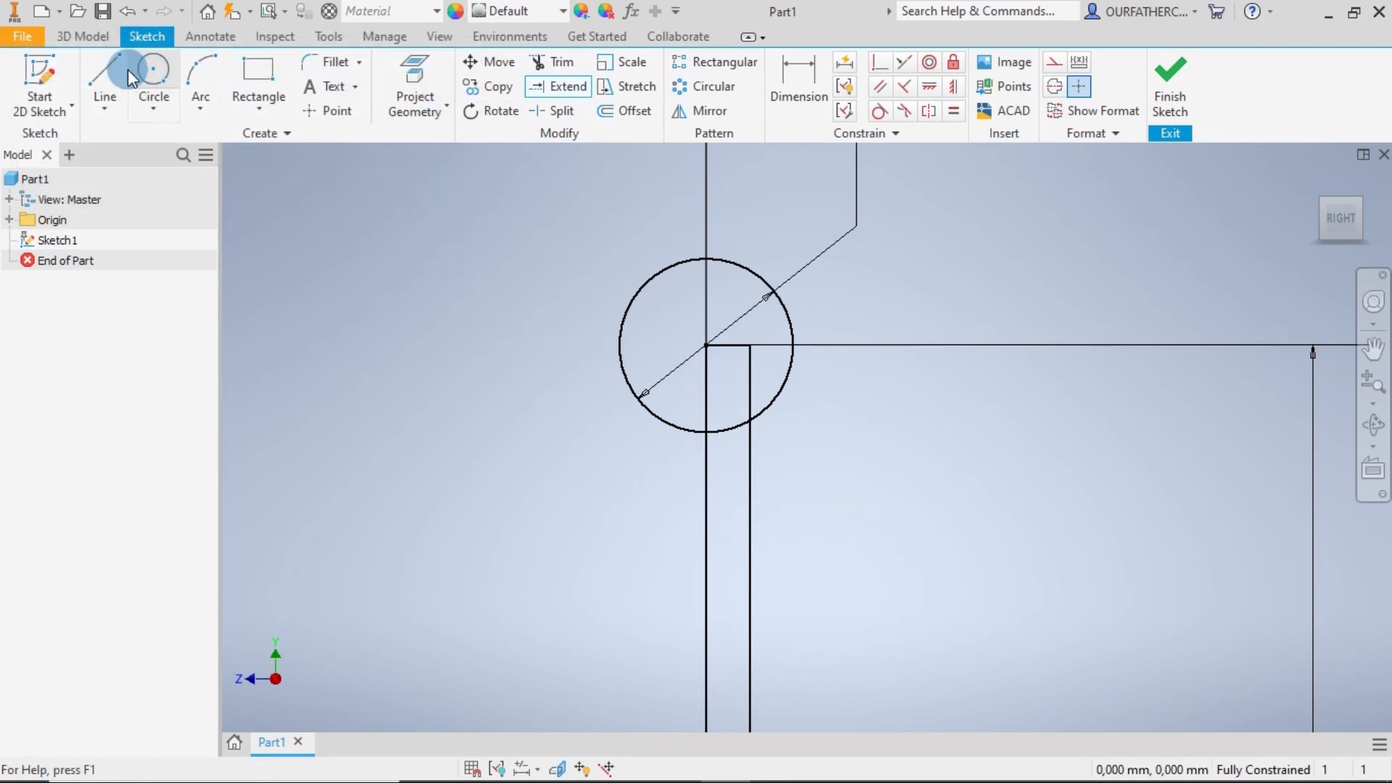
- Draw a vertical line from the circle's centre up to the top point of the circle
left_click(108, 72)
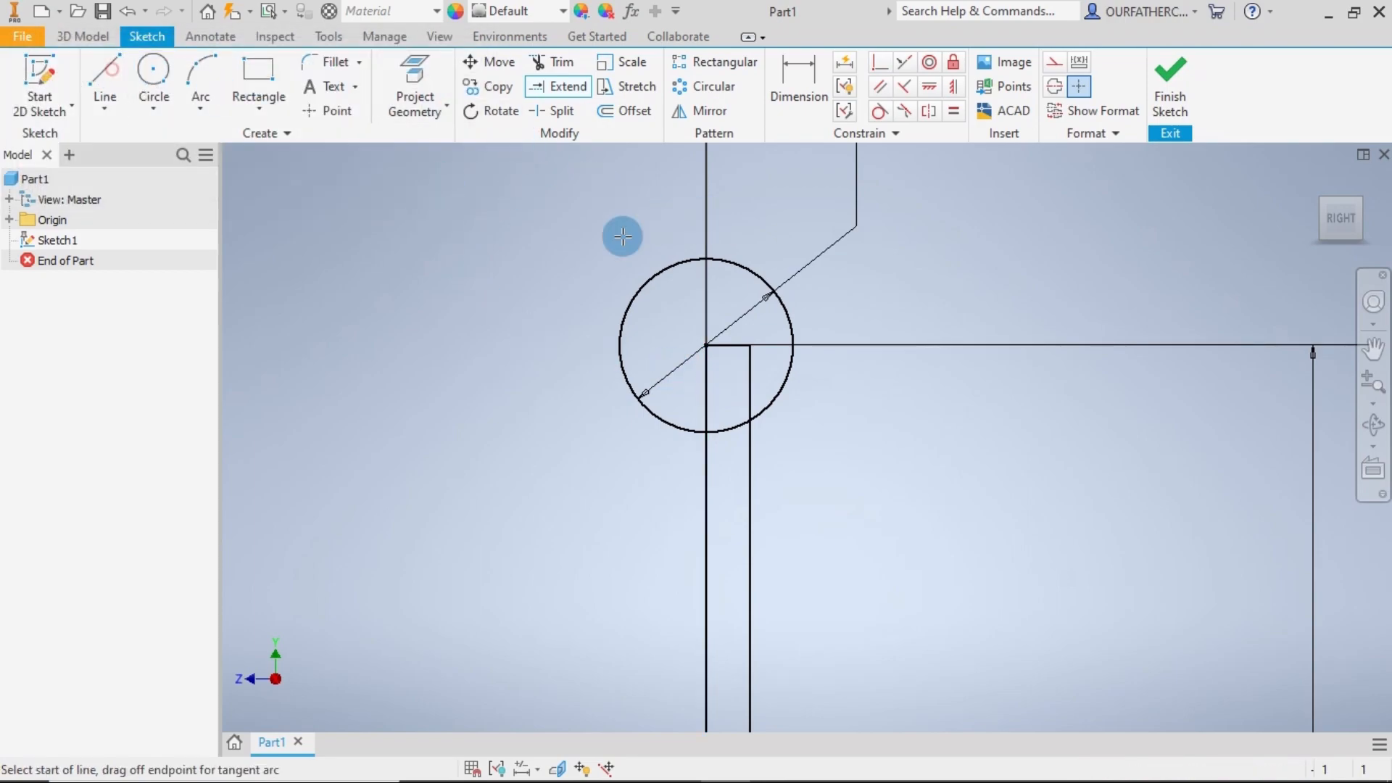
left_click(708, 344)
double_click(708, 259)
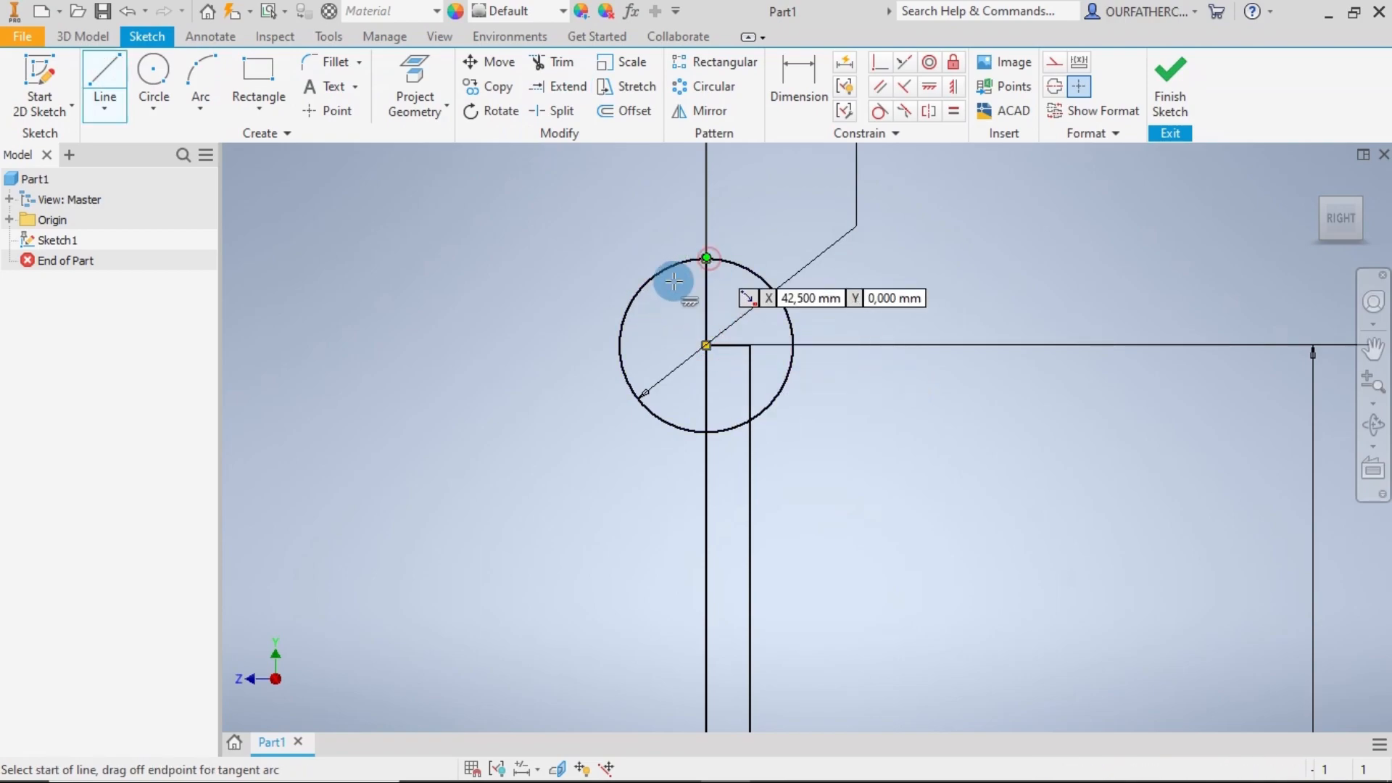
- Trim the circle's left half, the arc crossing the stem, and the part of the stem's right edge inside the circle
left_click(543, 64)
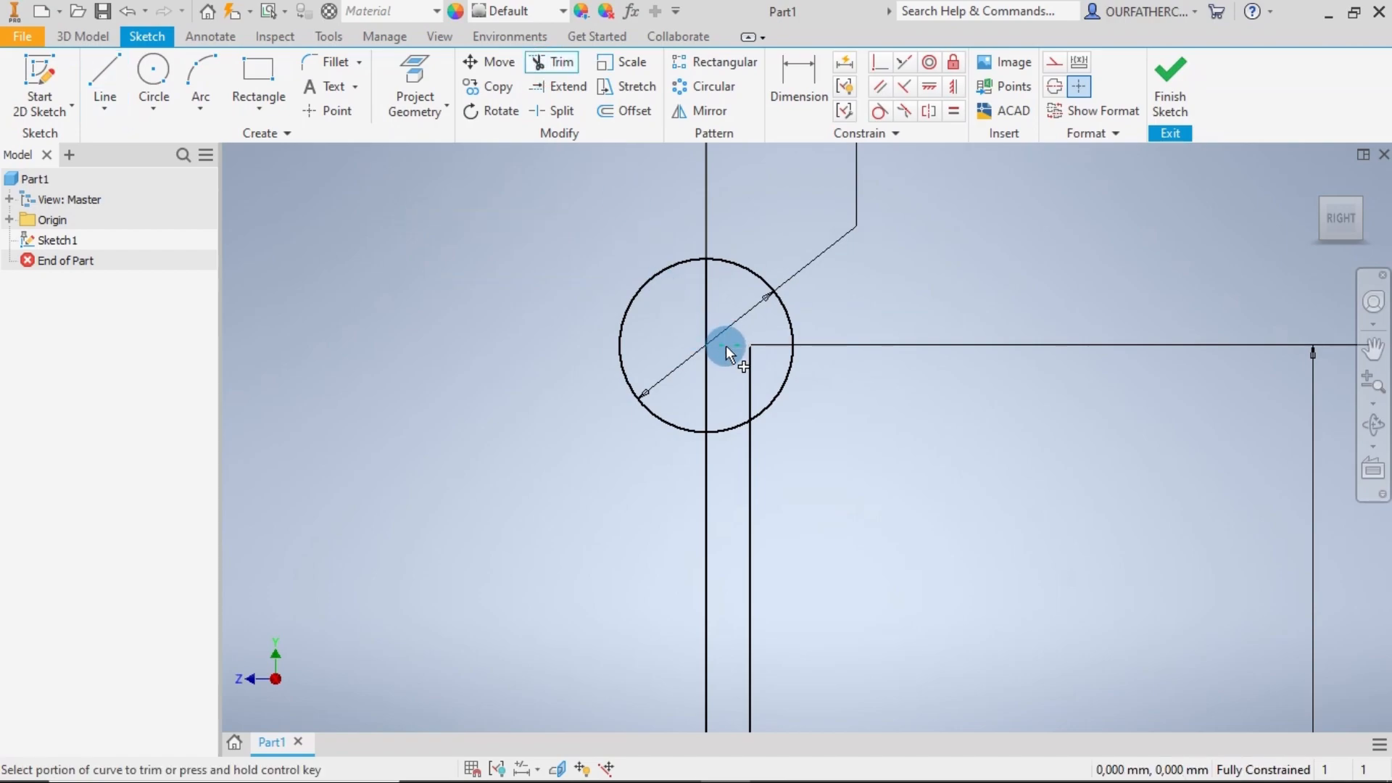
left_click(726, 347)
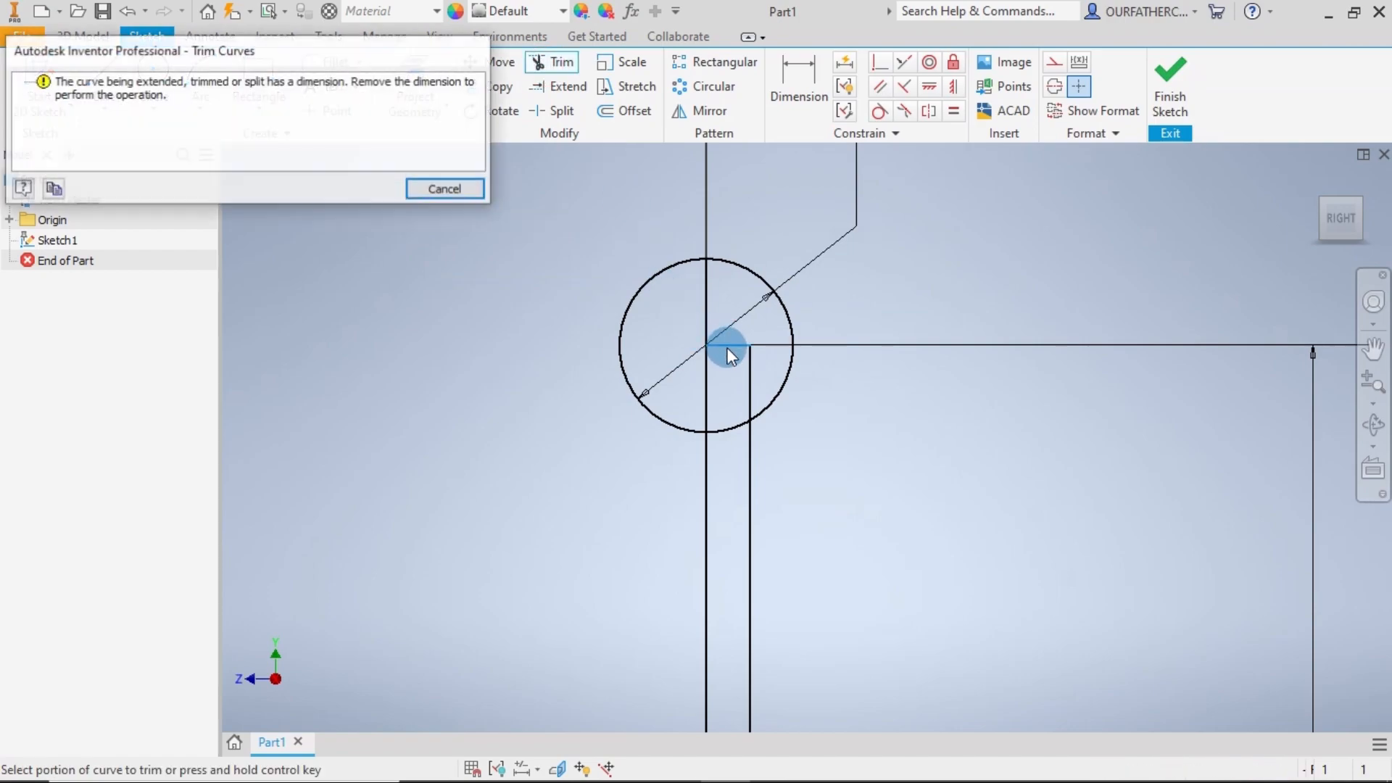
left_click(468, 191)
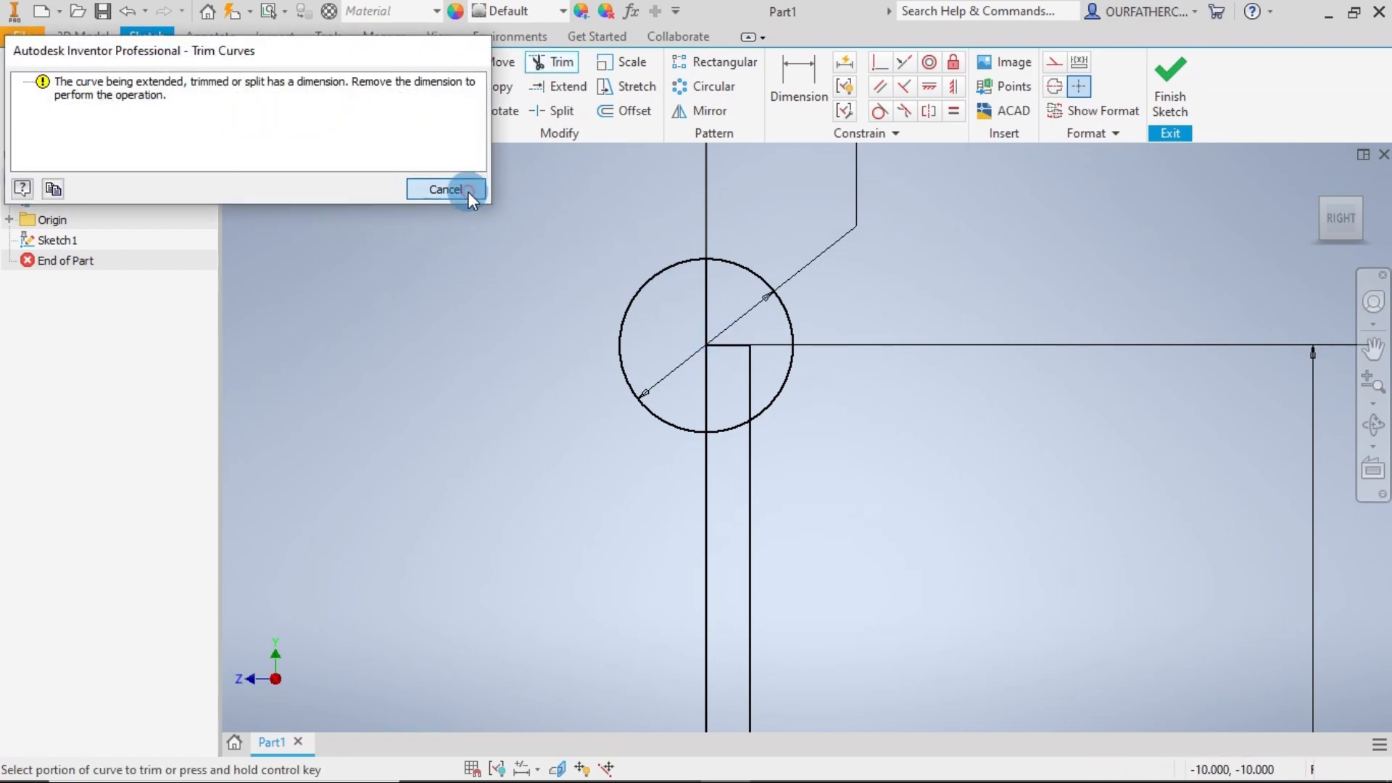
left_click(646, 284)
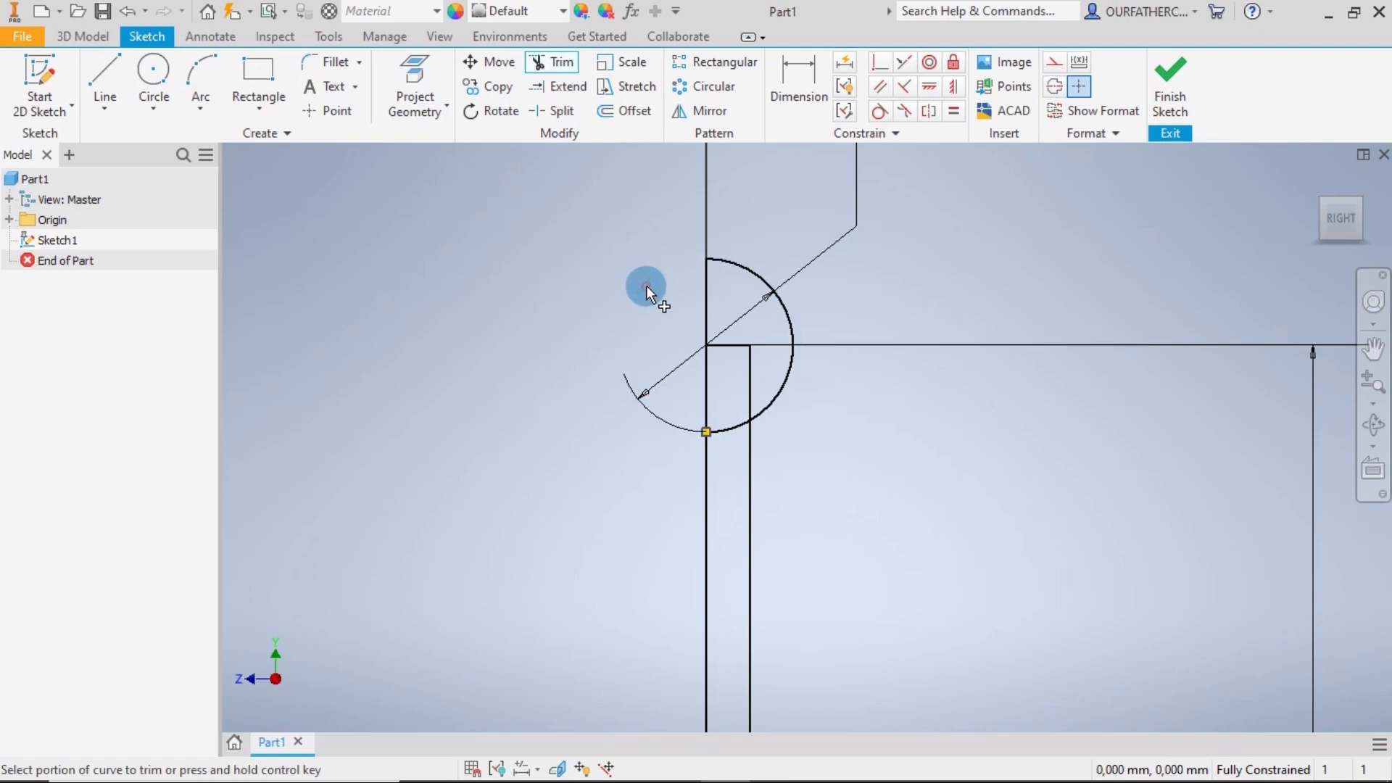
left_click(734, 425)
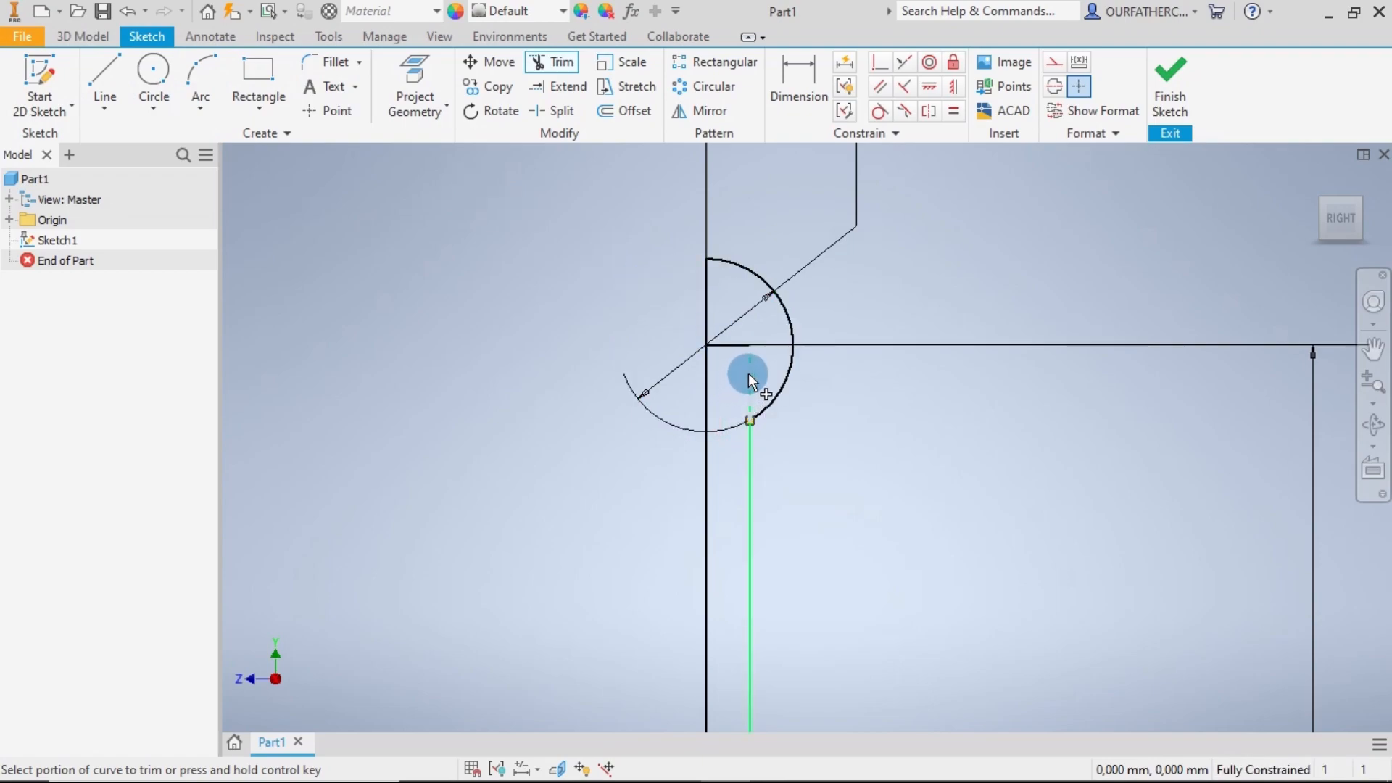
left_click(748, 373)
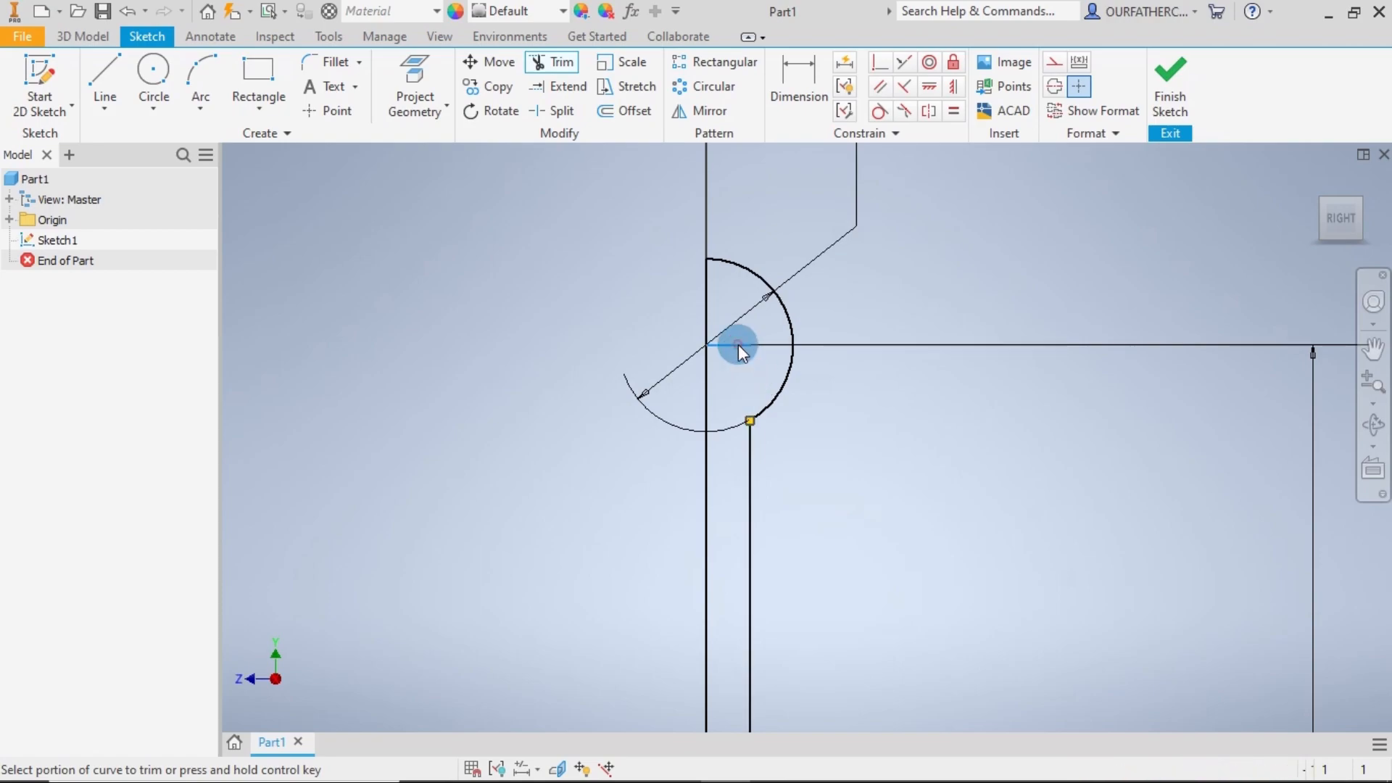
left_click(736, 345)
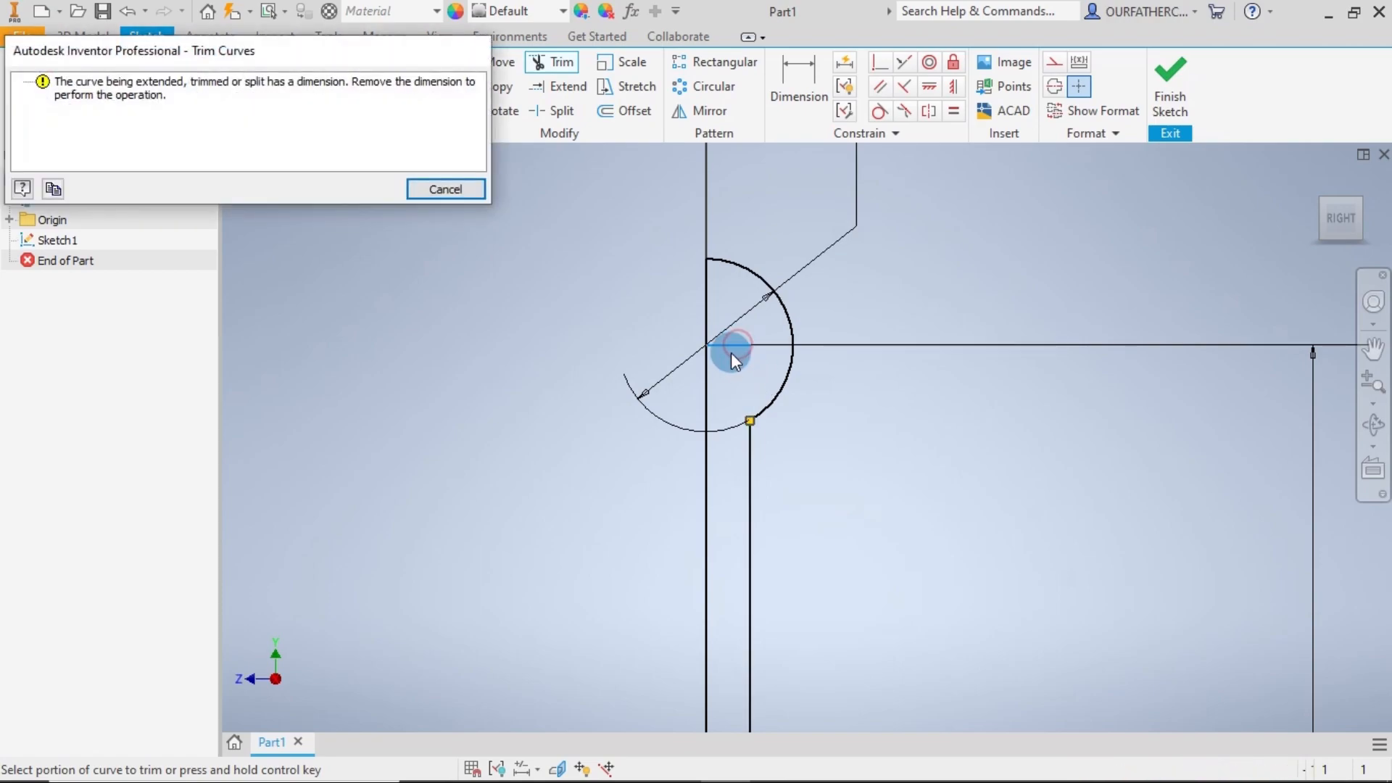
left_click(461, 190)
- Add a 0.25 mm sketch fillet between the remaining circle arc and the stem's right vertical edge
scroll(837, 372, "down", 2)
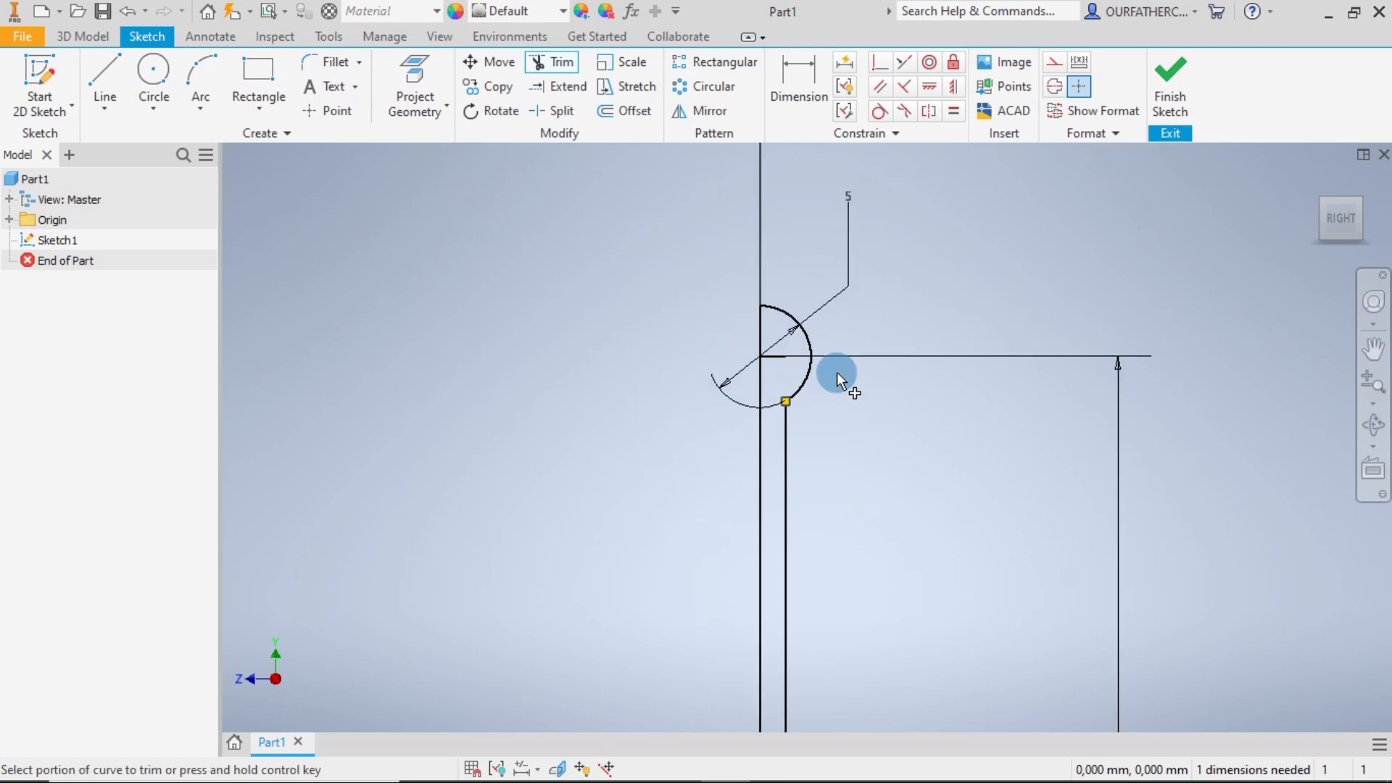
scroll(888, 405, "down", 2)
mouse_move(903, 461)
middle_mouse_down()
mouse_move(900, 380)
mouse_move(863, 397)
mouse_move(832, 349)
mouse_move(867, 324)
mouse_move(839, 416)
middle_mouse_up()
scroll(798, 351, "up", 4)
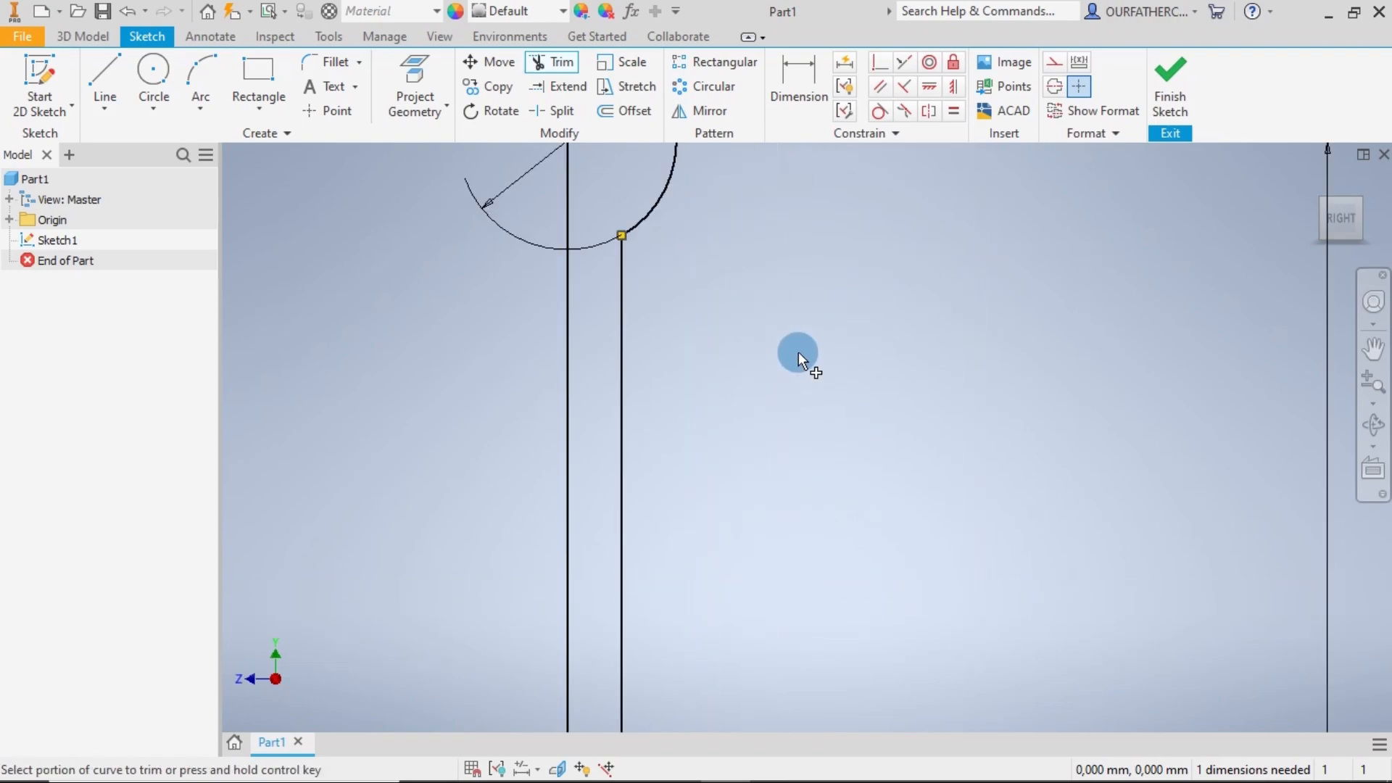
middle_click_drag(749, 339, 746, 392)
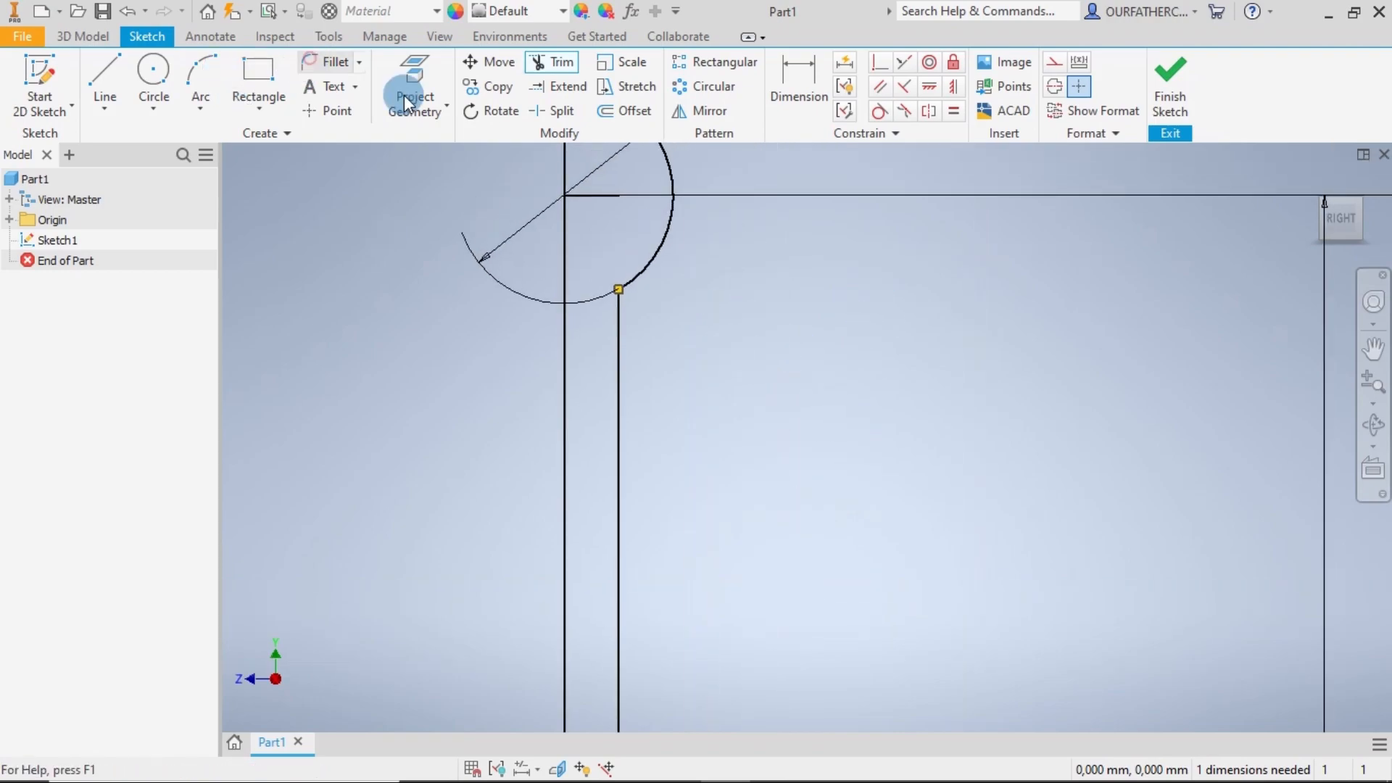
type("f")
type("0.25")
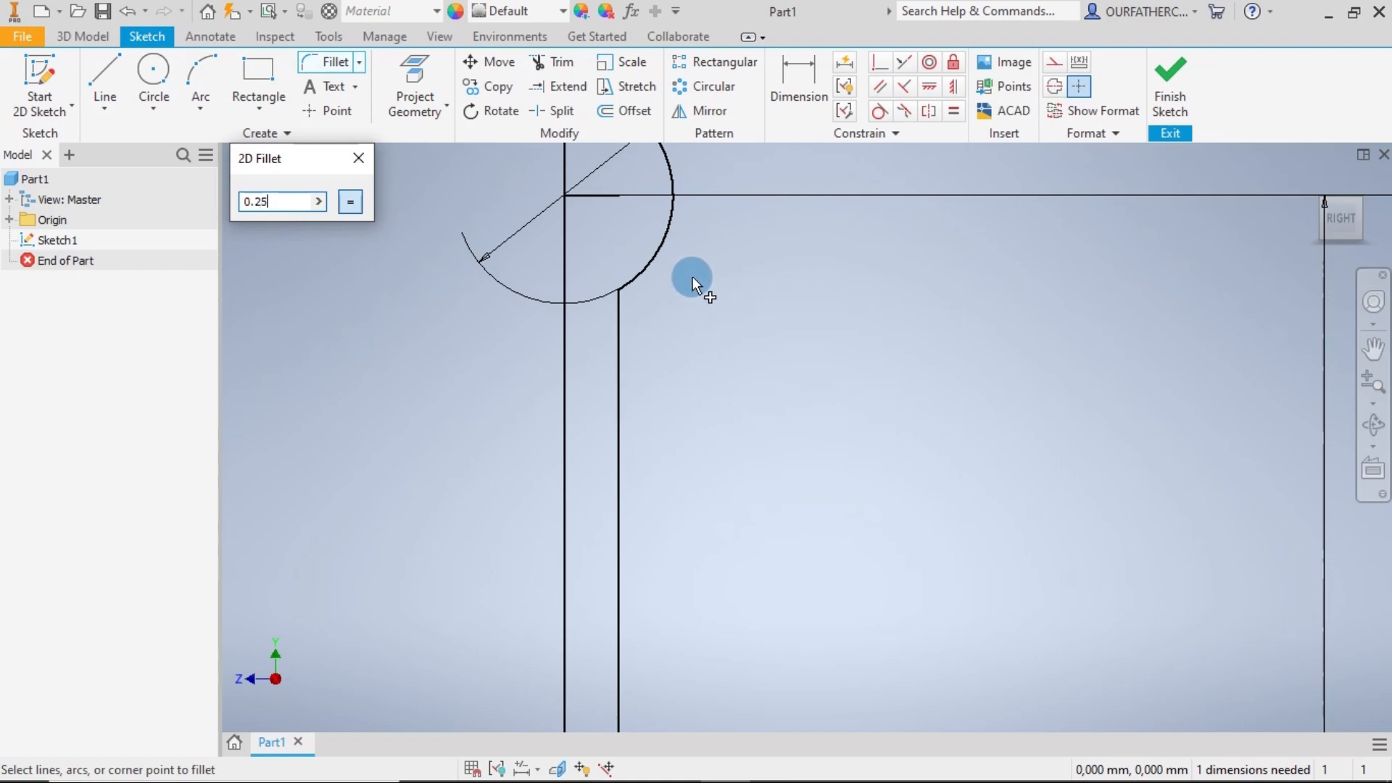
left_click(635, 276)
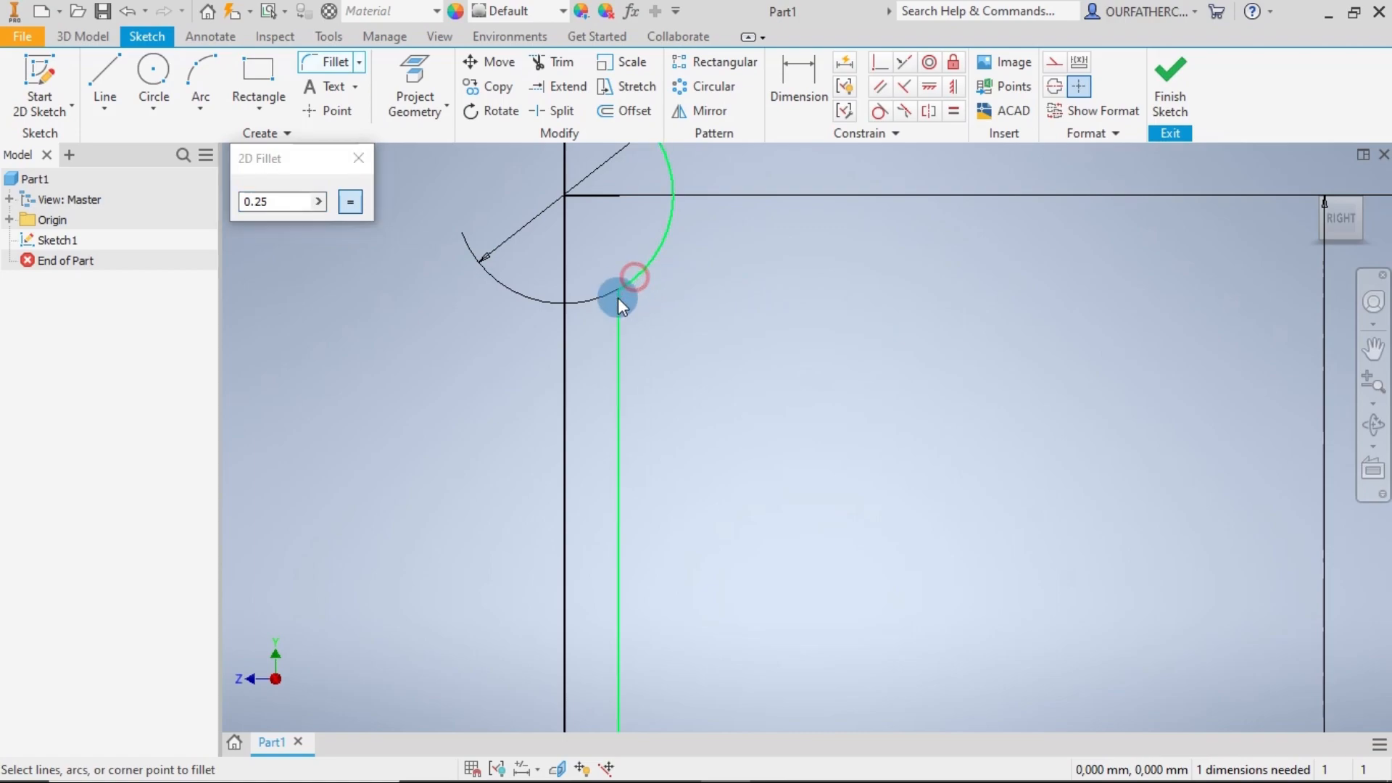
scroll(616, 286, "down", 5)
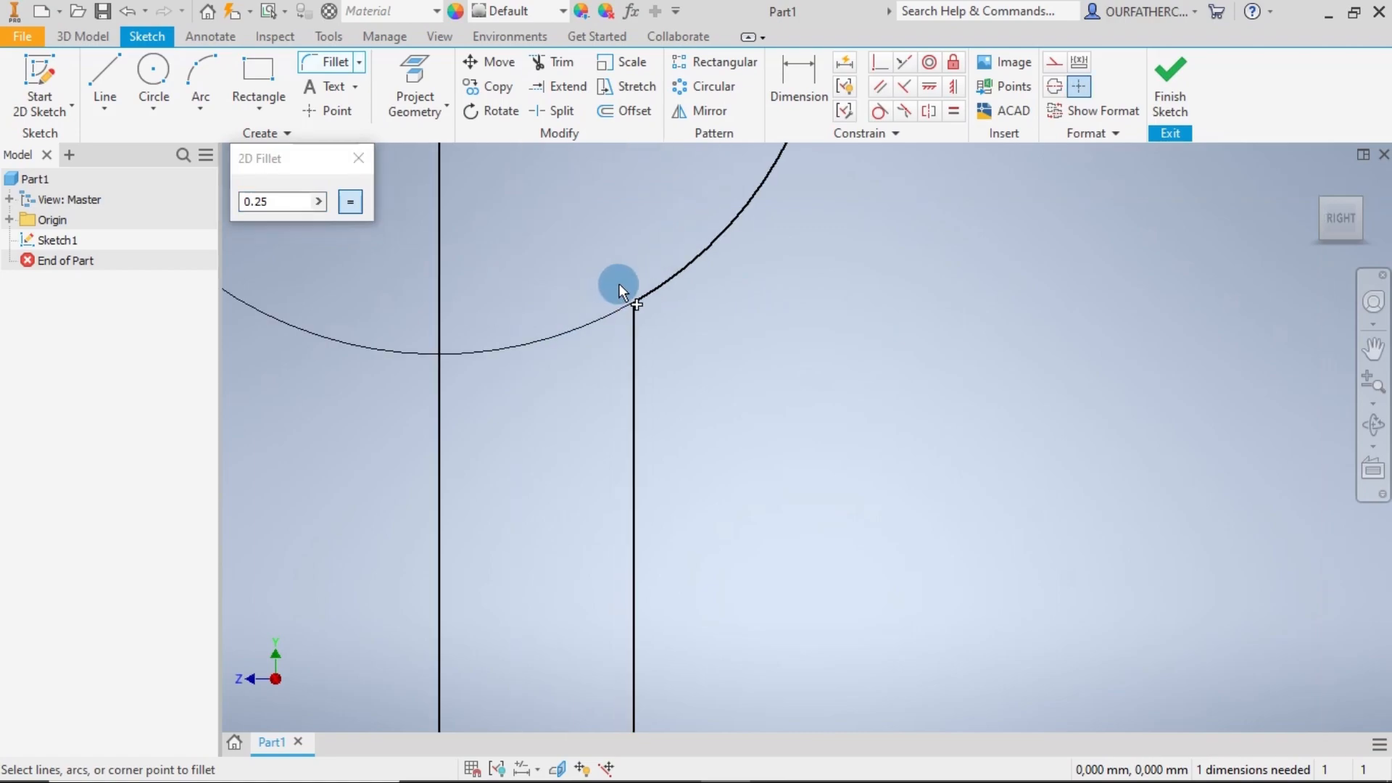
scroll(638, 311, "down", 4)
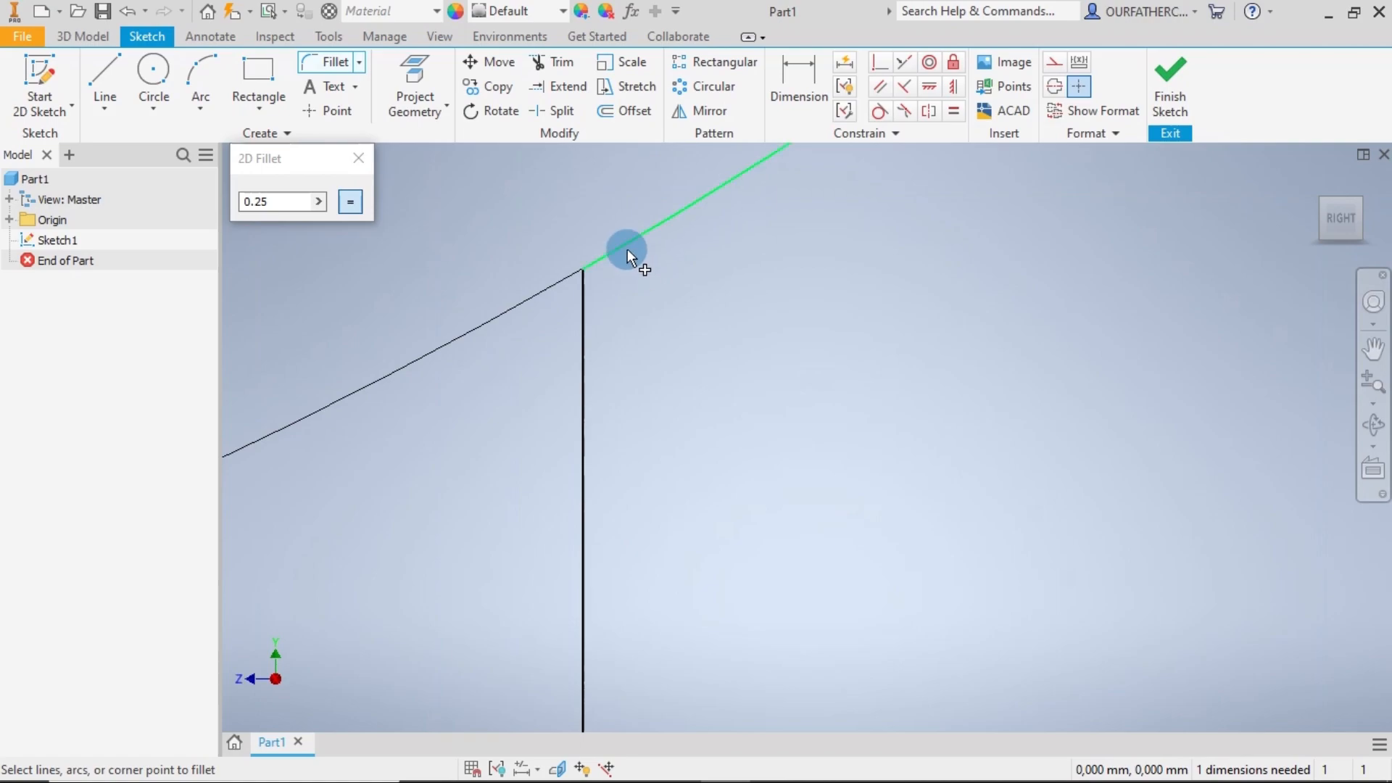
left_click(582, 320)
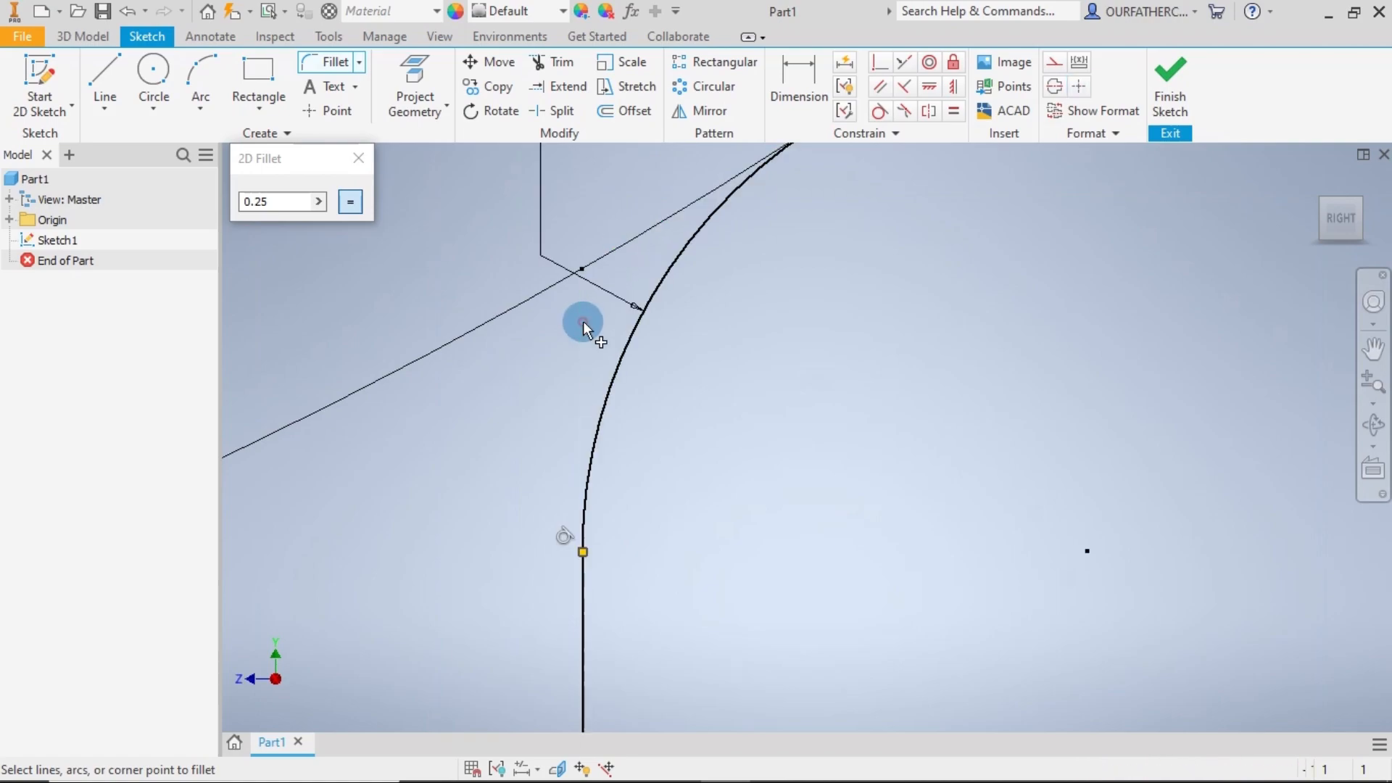
left_click(358, 158)
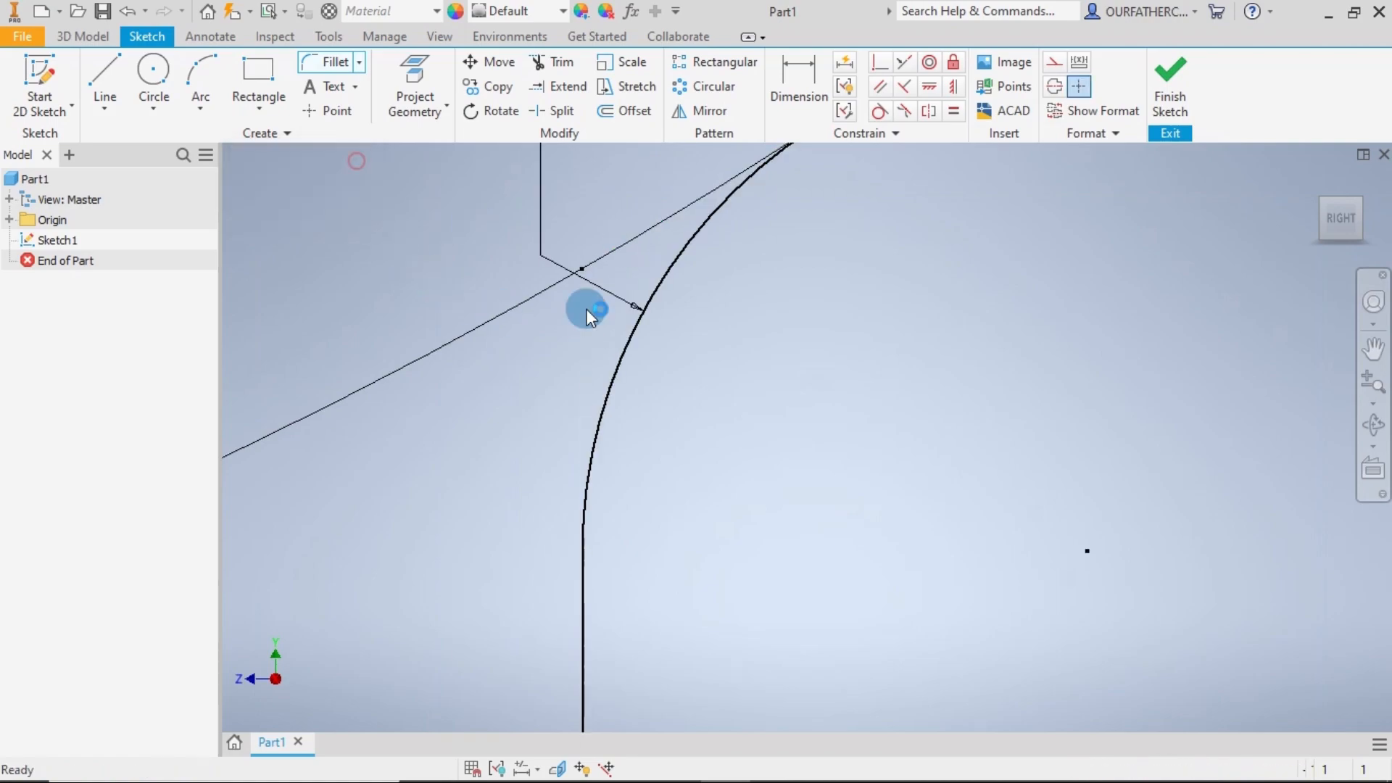
- Revolve the ball-and-stem profile a full 360 degrees about the stem's left vertical edge
scroll(586, 309, "up", 5)
scroll(659, 354, "up", 4)
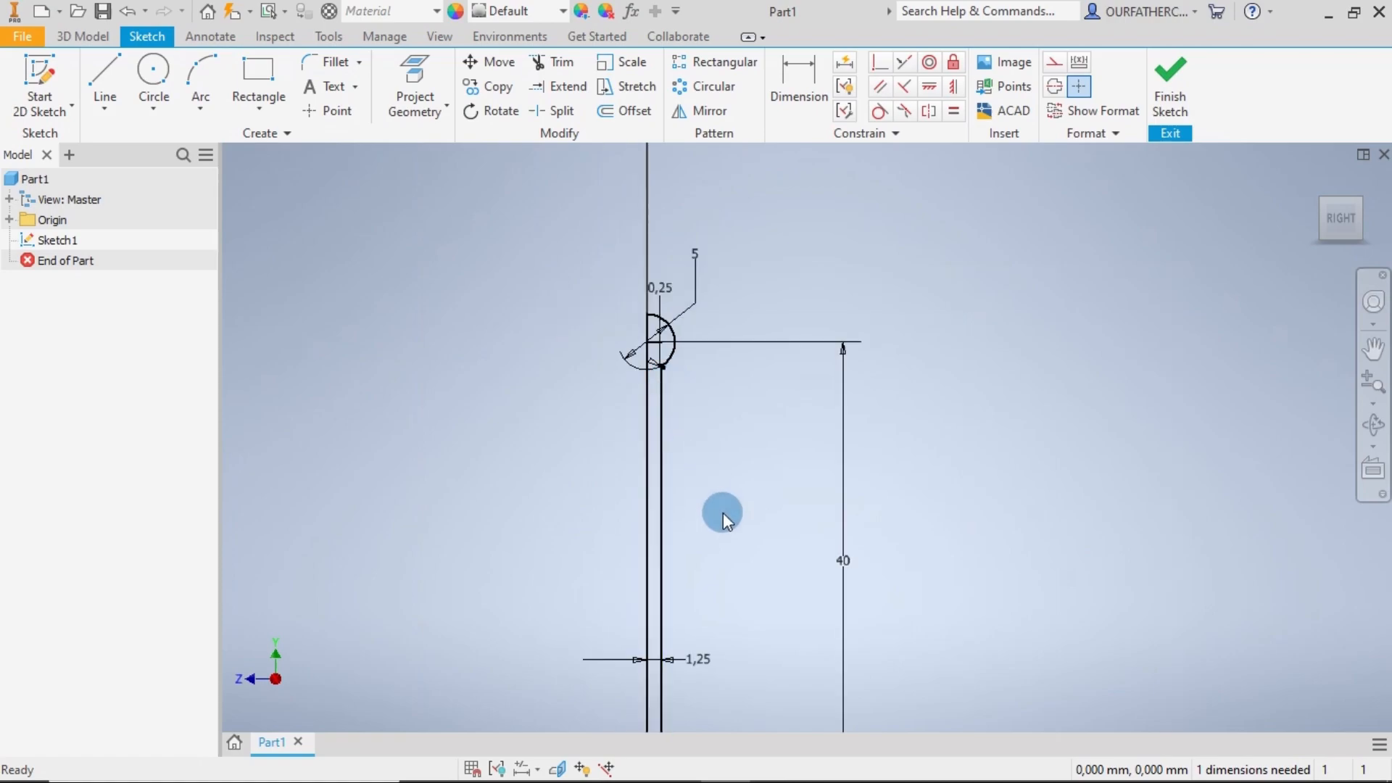
middle_click_drag(722, 513, 698, 338)
scroll(698, 337, "up", 3)
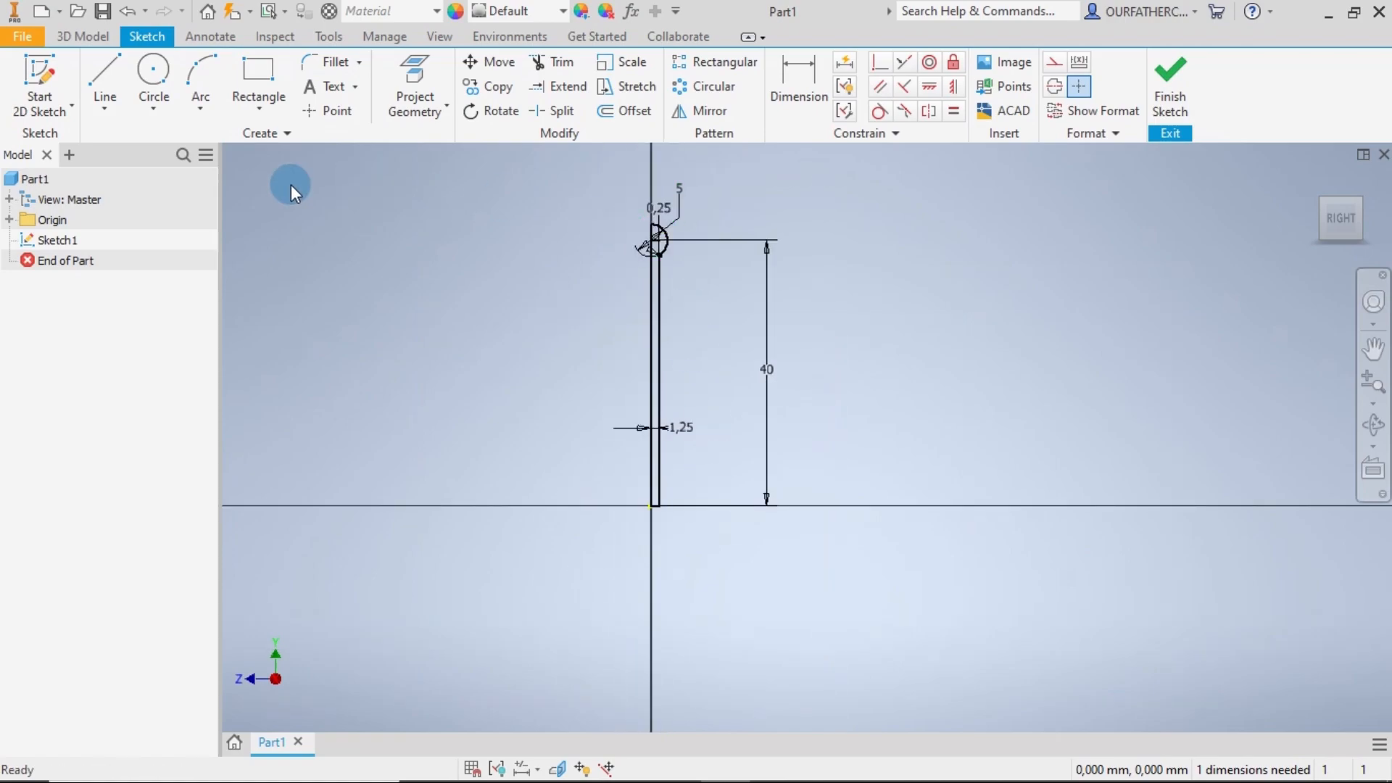
left_click(93, 41)
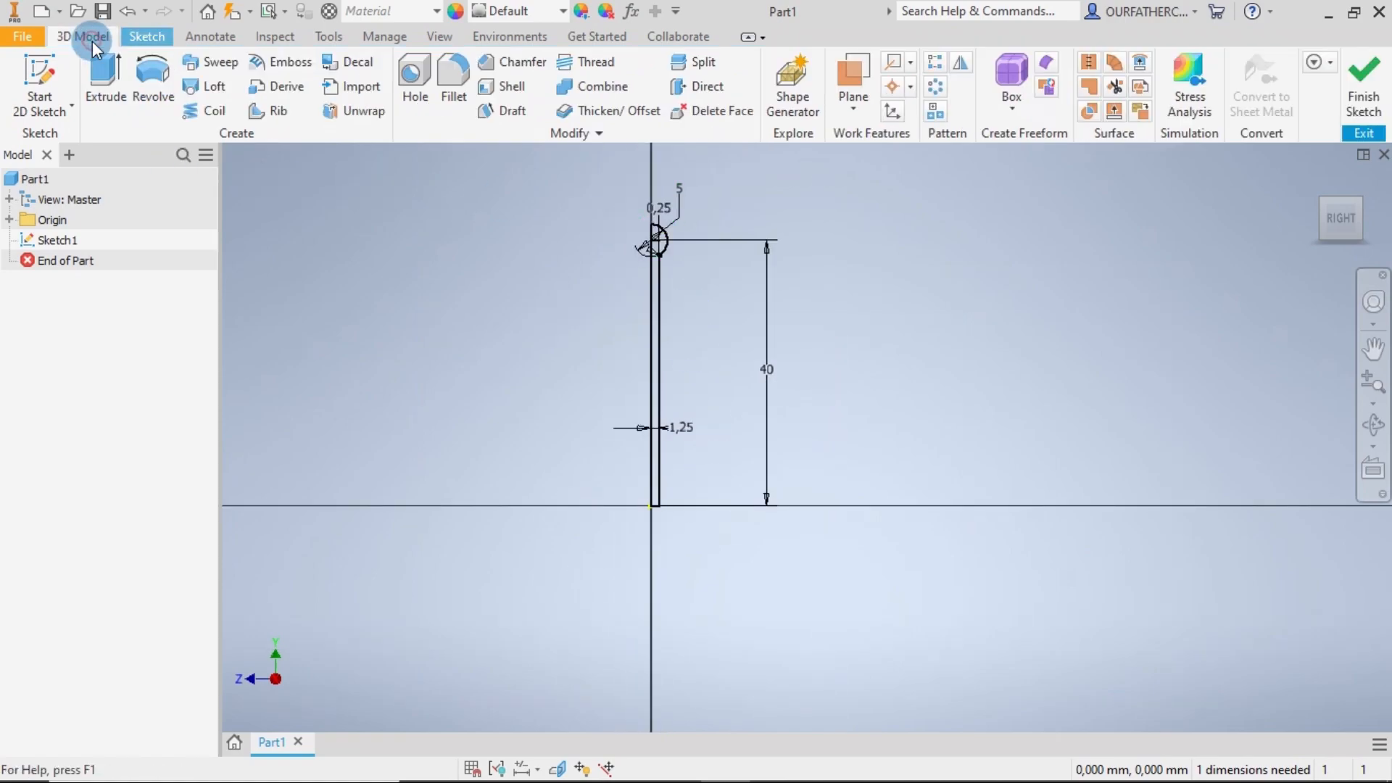
left_click(143, 86)
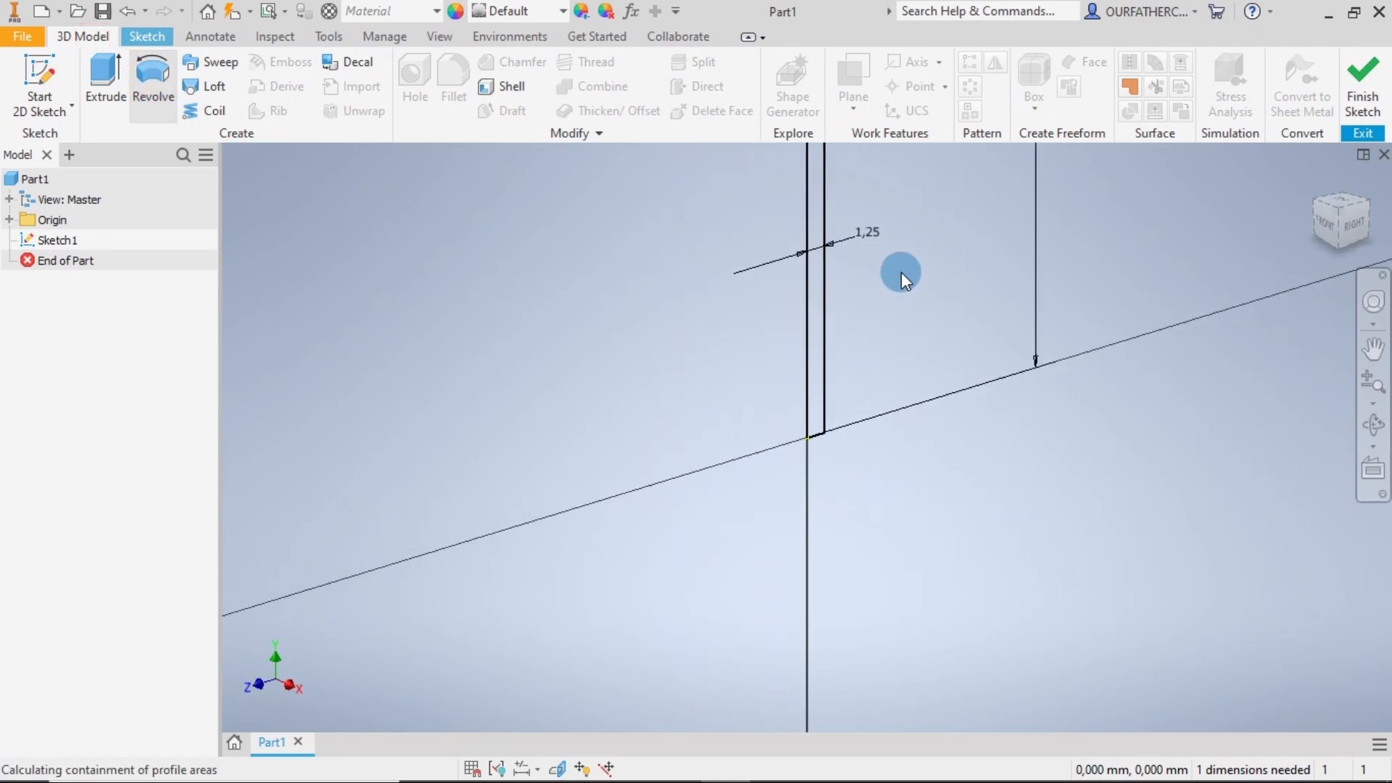
scroll(923, 255, "up", 5)
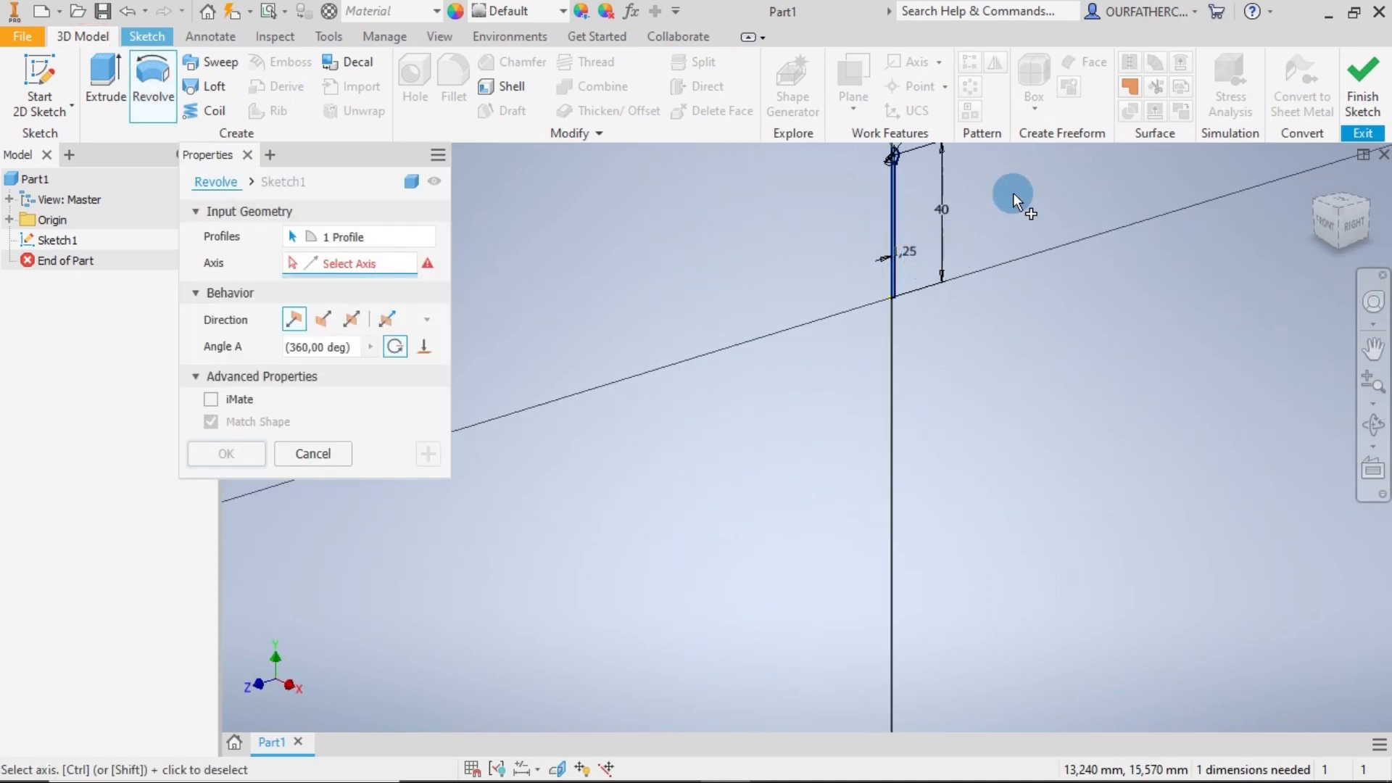
middle_click_drag(999, 188, 853, 384)
scroll(796, 356, "down", 3)
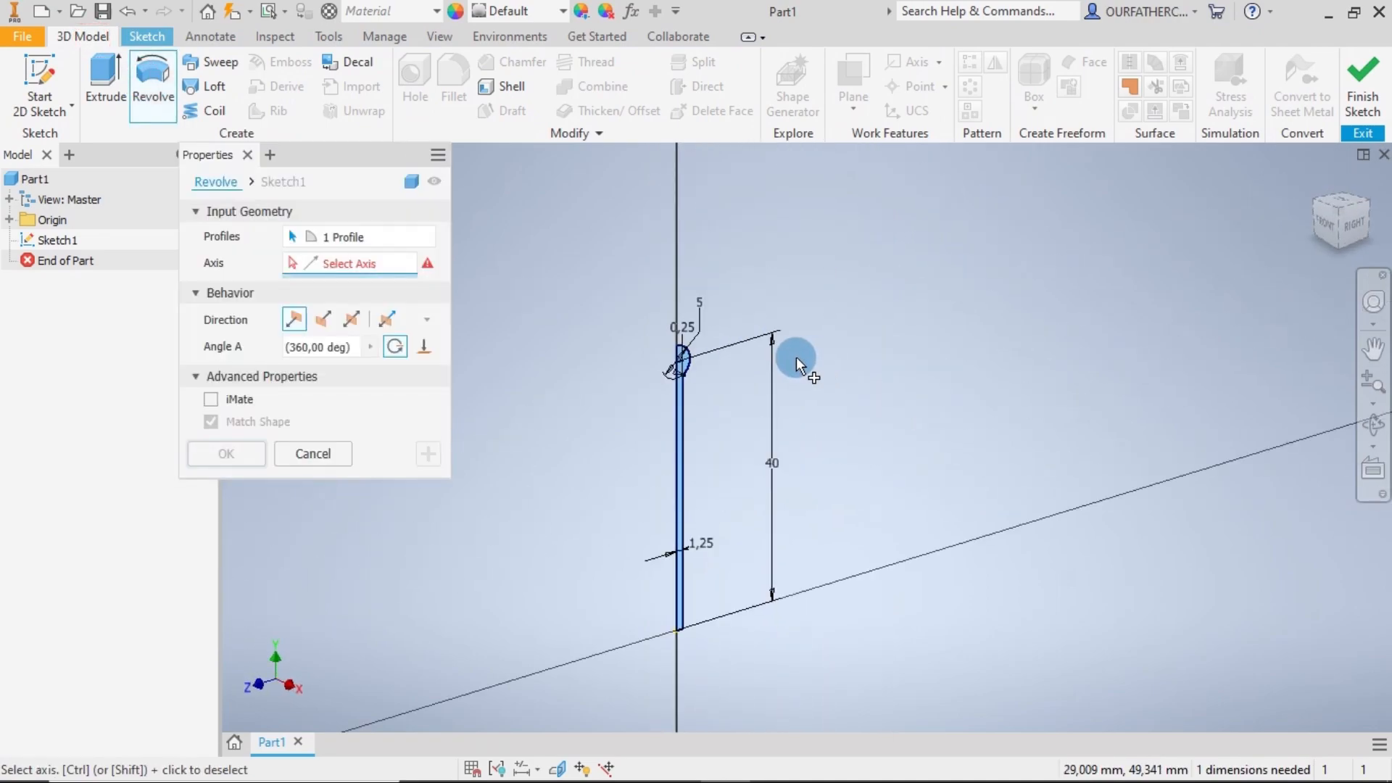
left_click(675, 419)
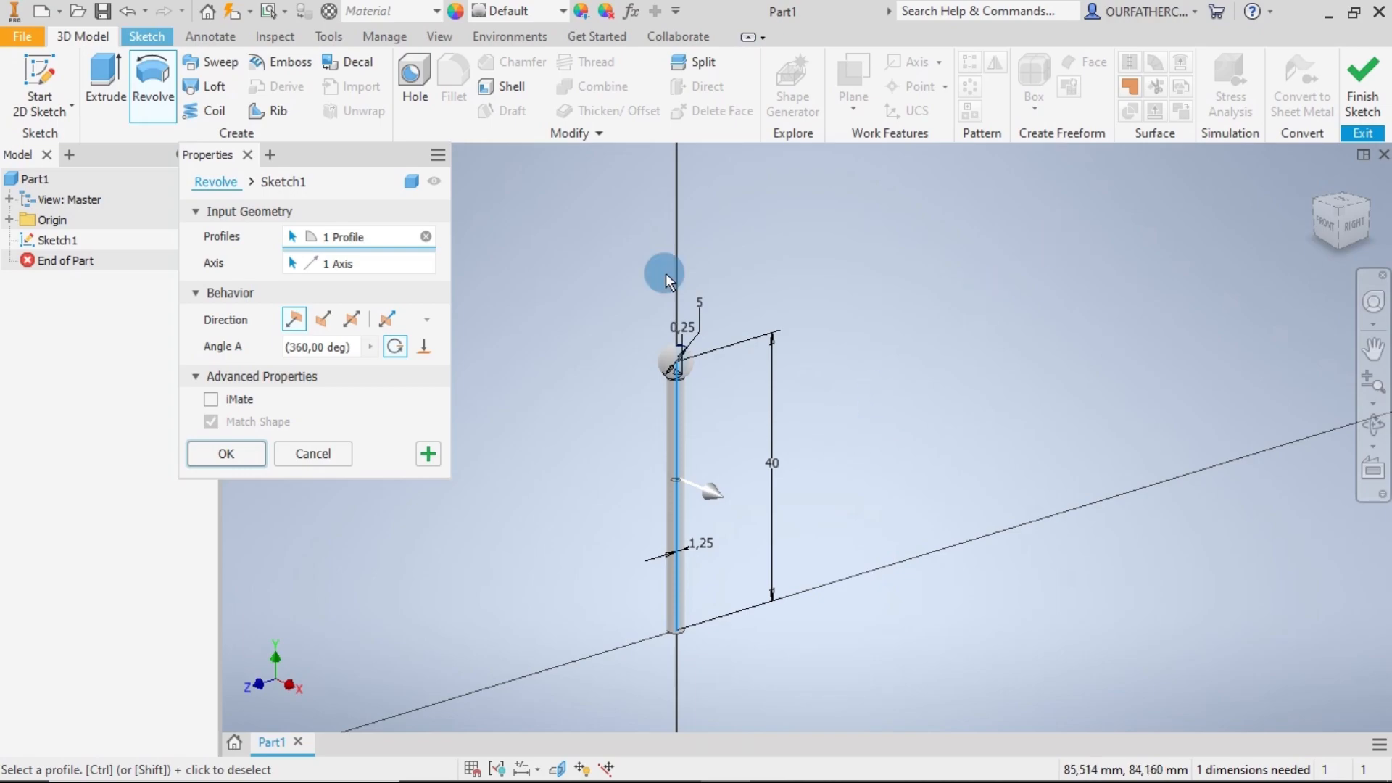
left_click(228, 453)
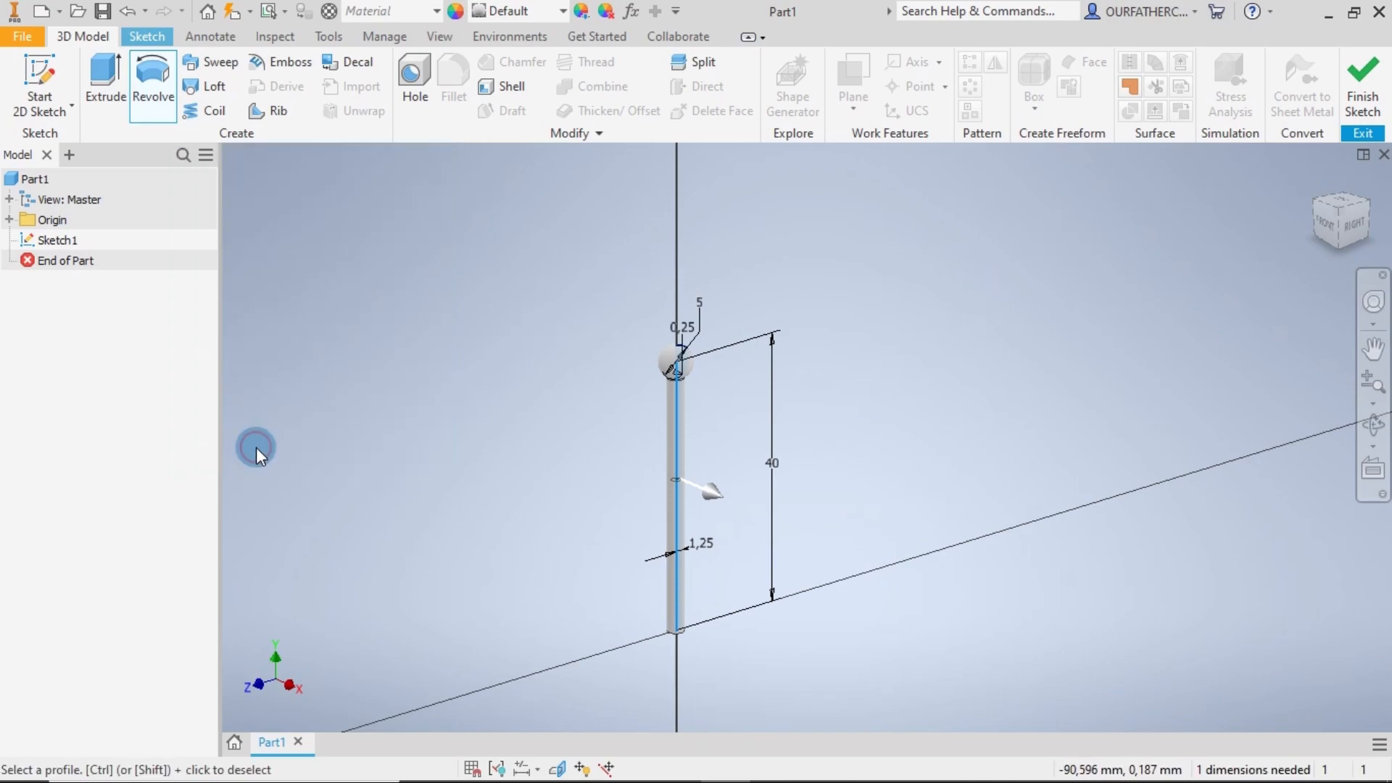
- Start a work plane offset from a plane, using the flat bottom end face of the stem as the reference
left_click(1353, 224)
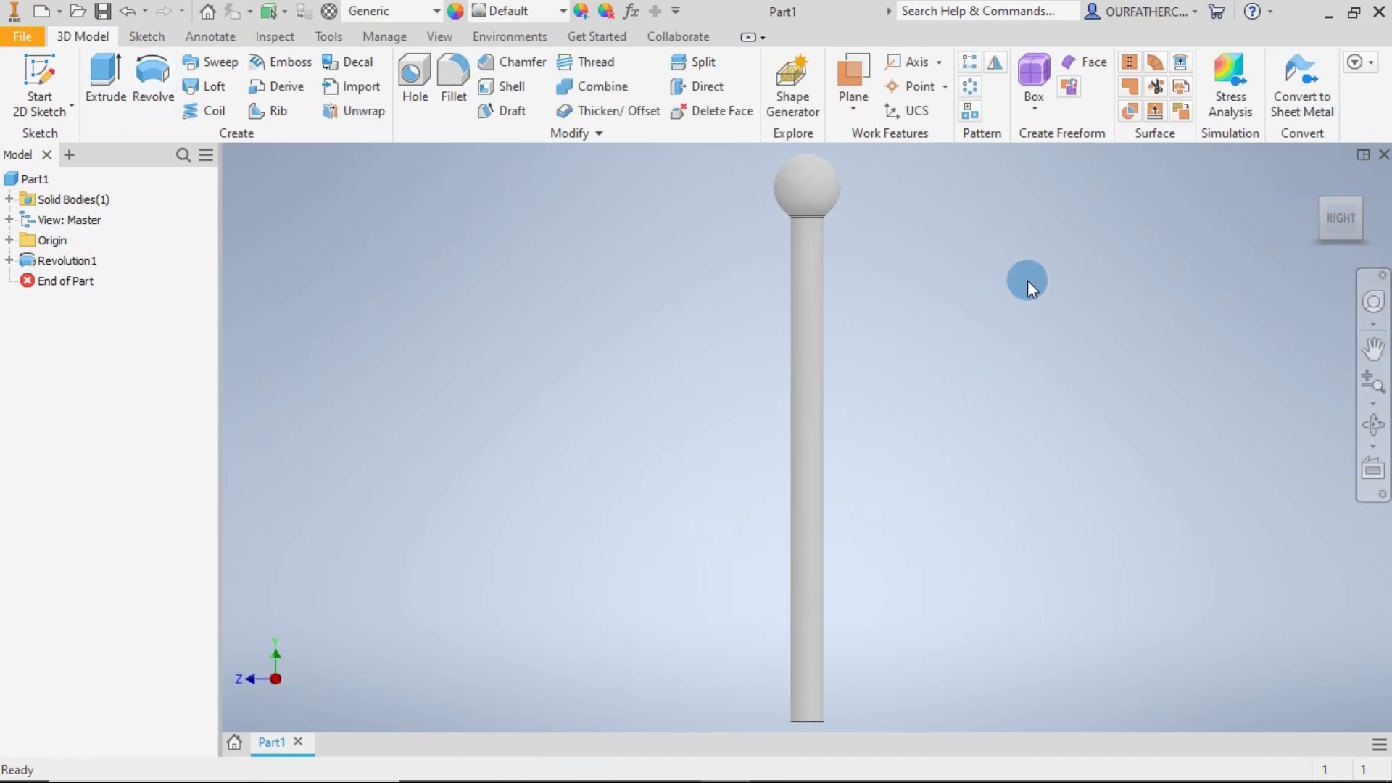
scroll(1027, 280, "down", 3)
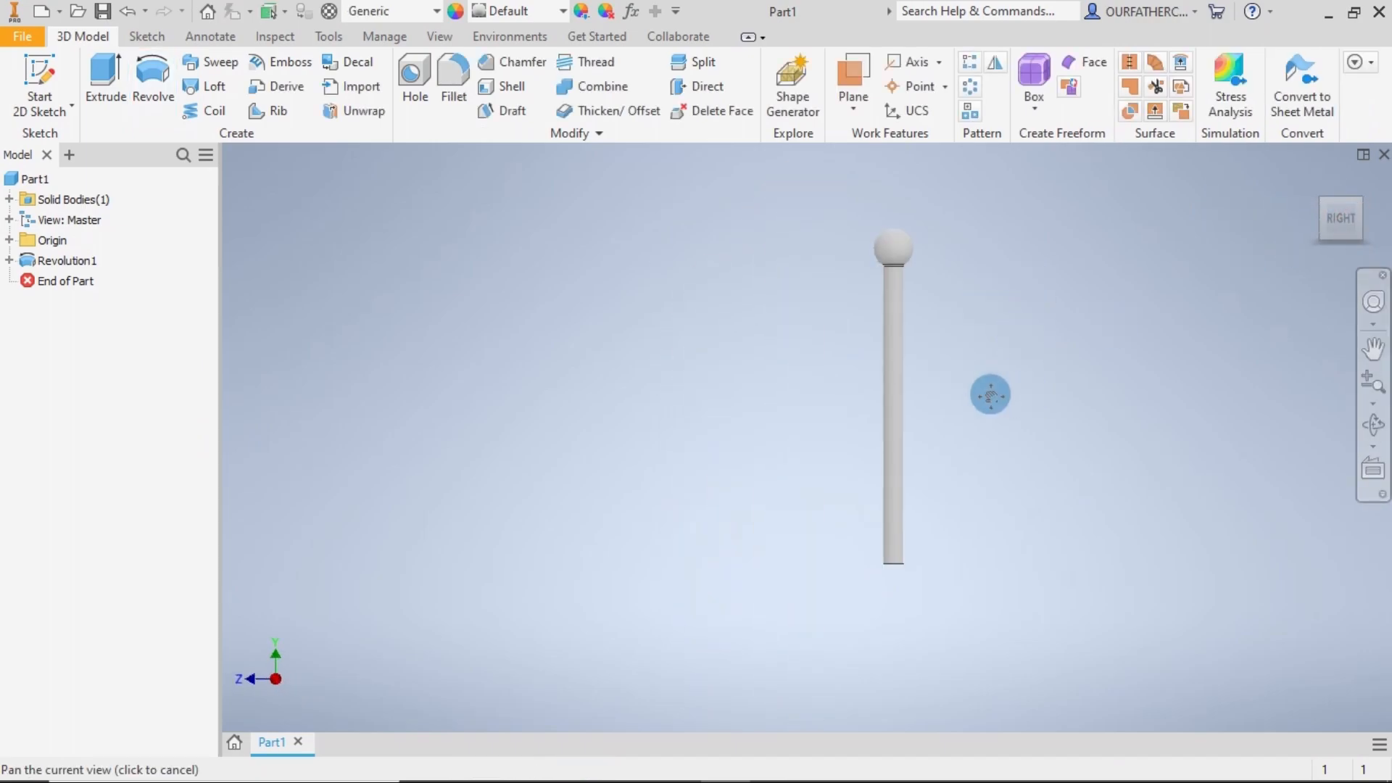
middle_click_drag(988, 391, 781, 367)
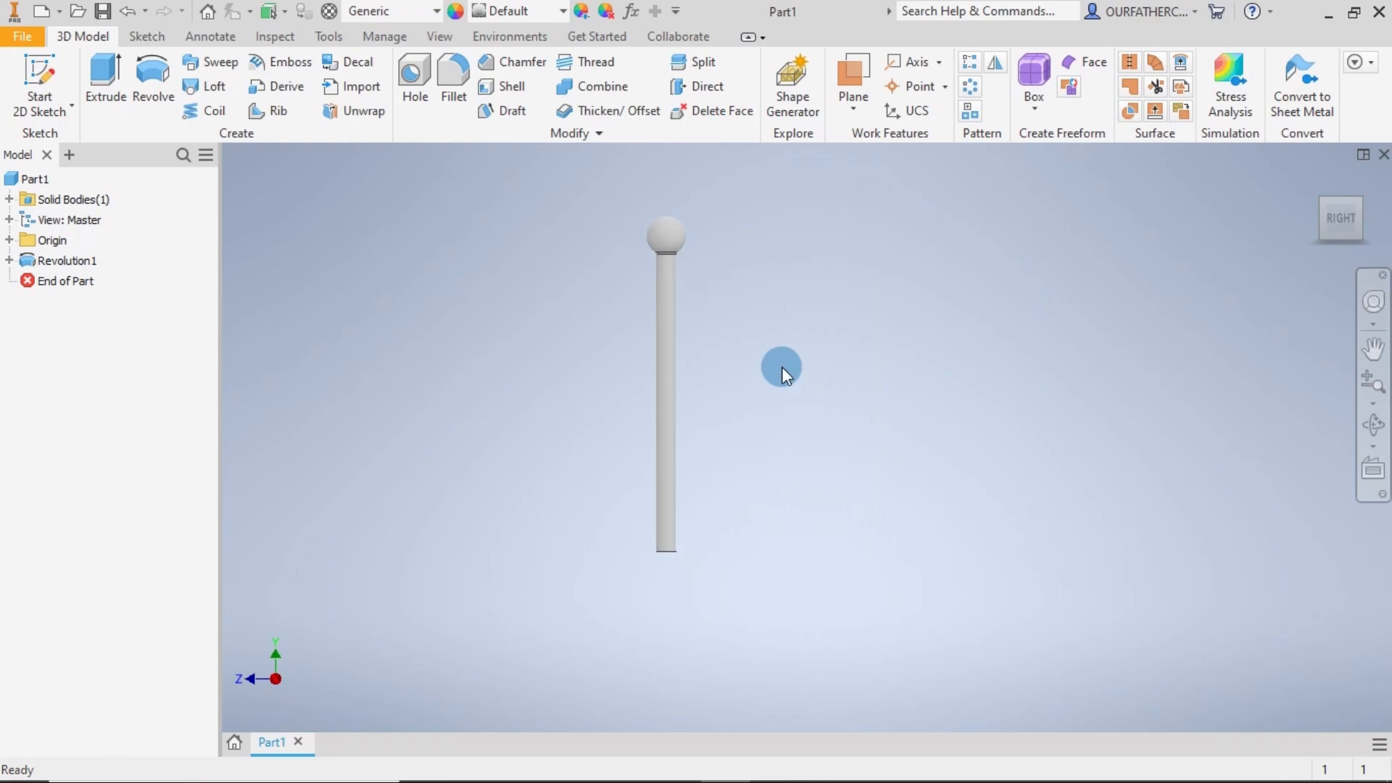
left_click(866, 116)
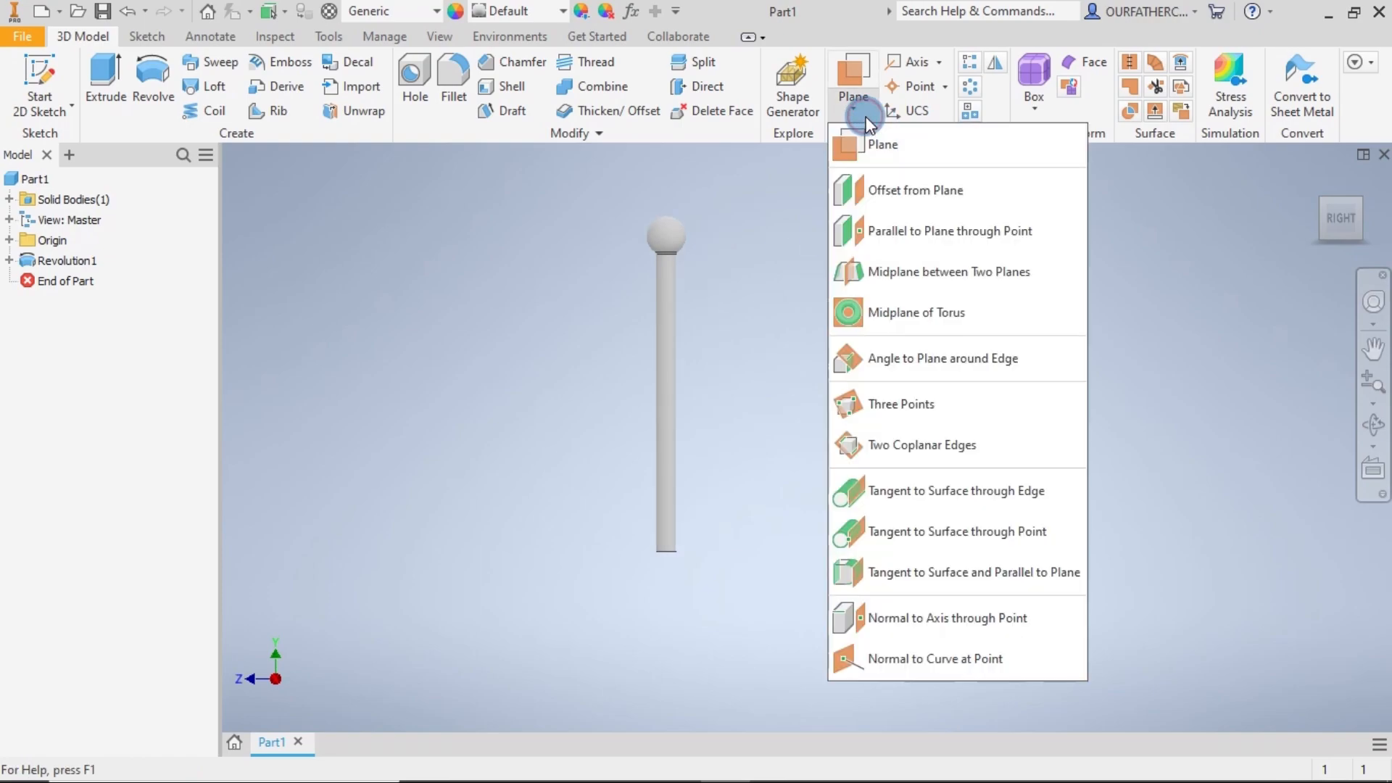
left_click(870, 201)
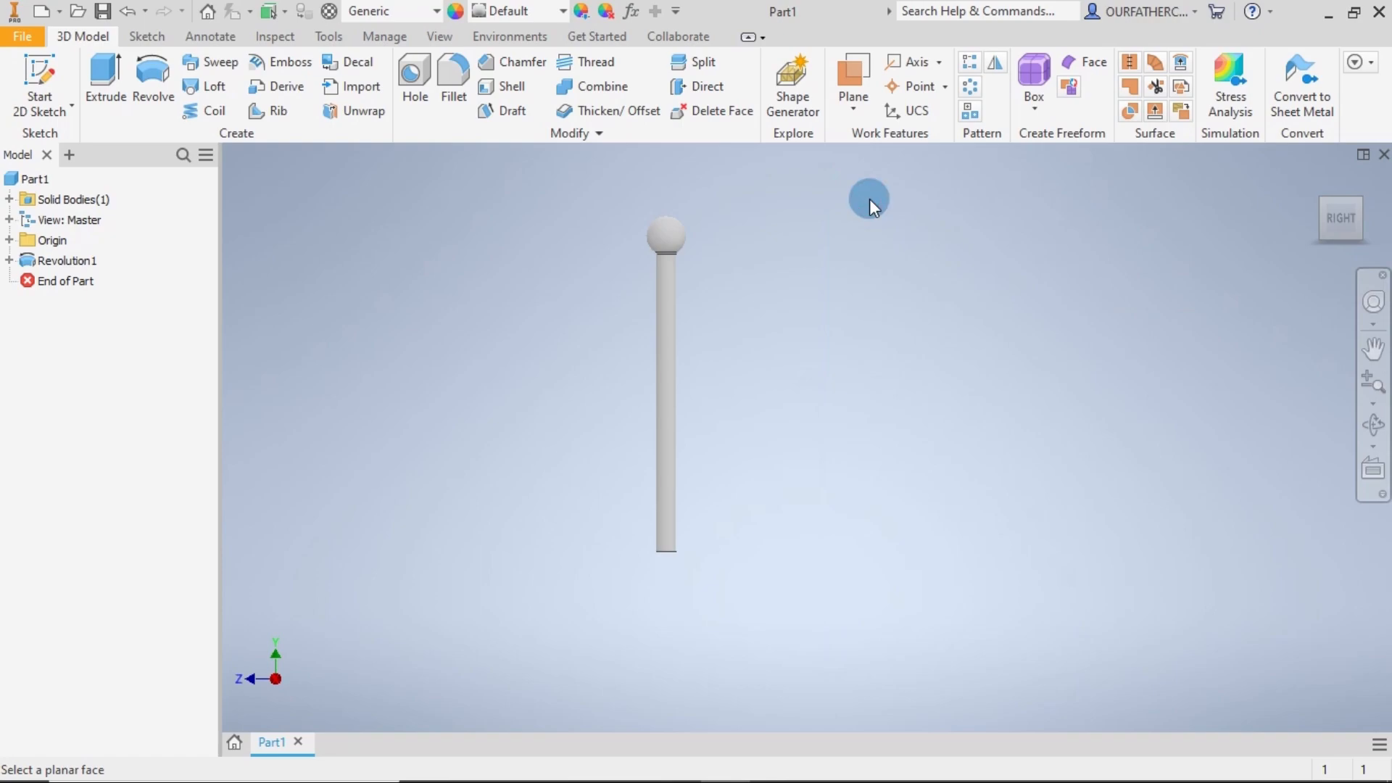
middle_click_drag(810, 479, 682, 496, "shift")
scroll(681, 492, "up", 5)
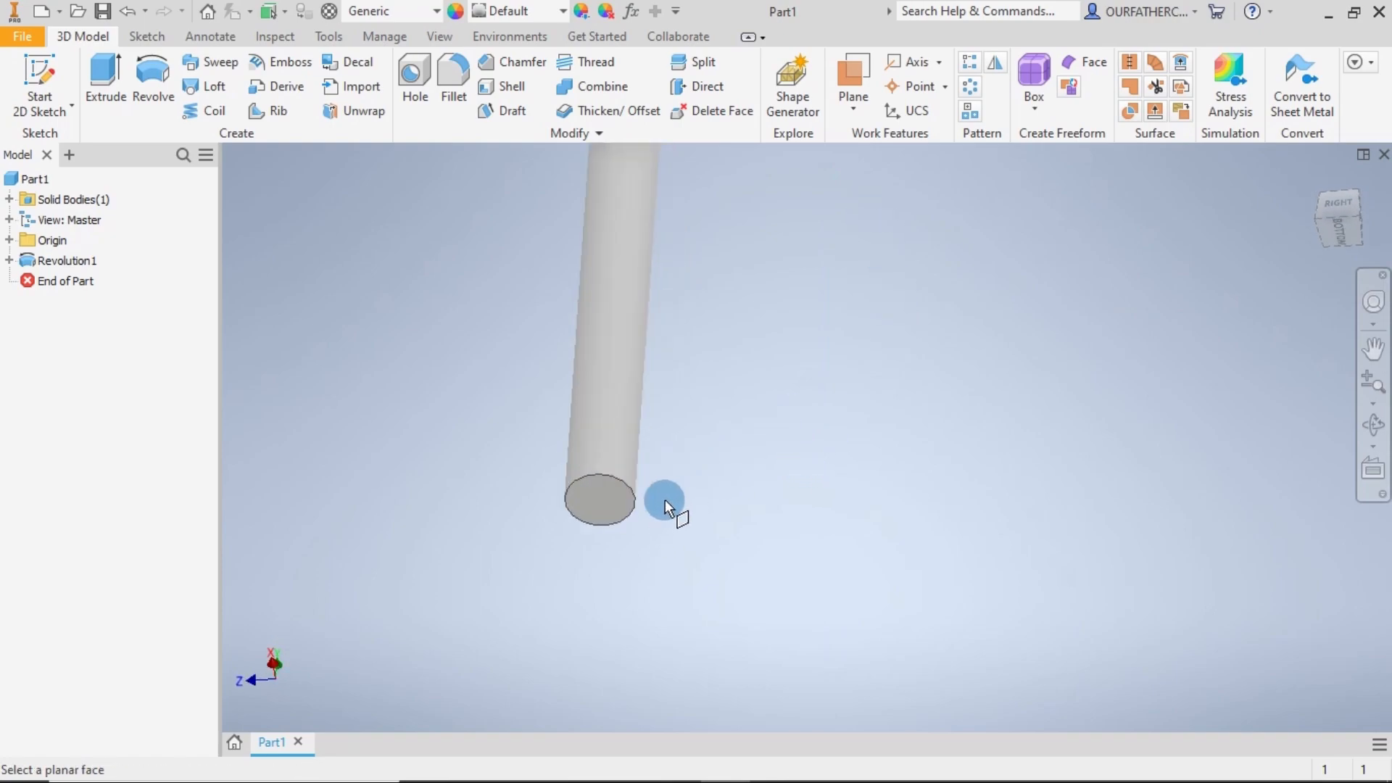
left_click(617, 504)
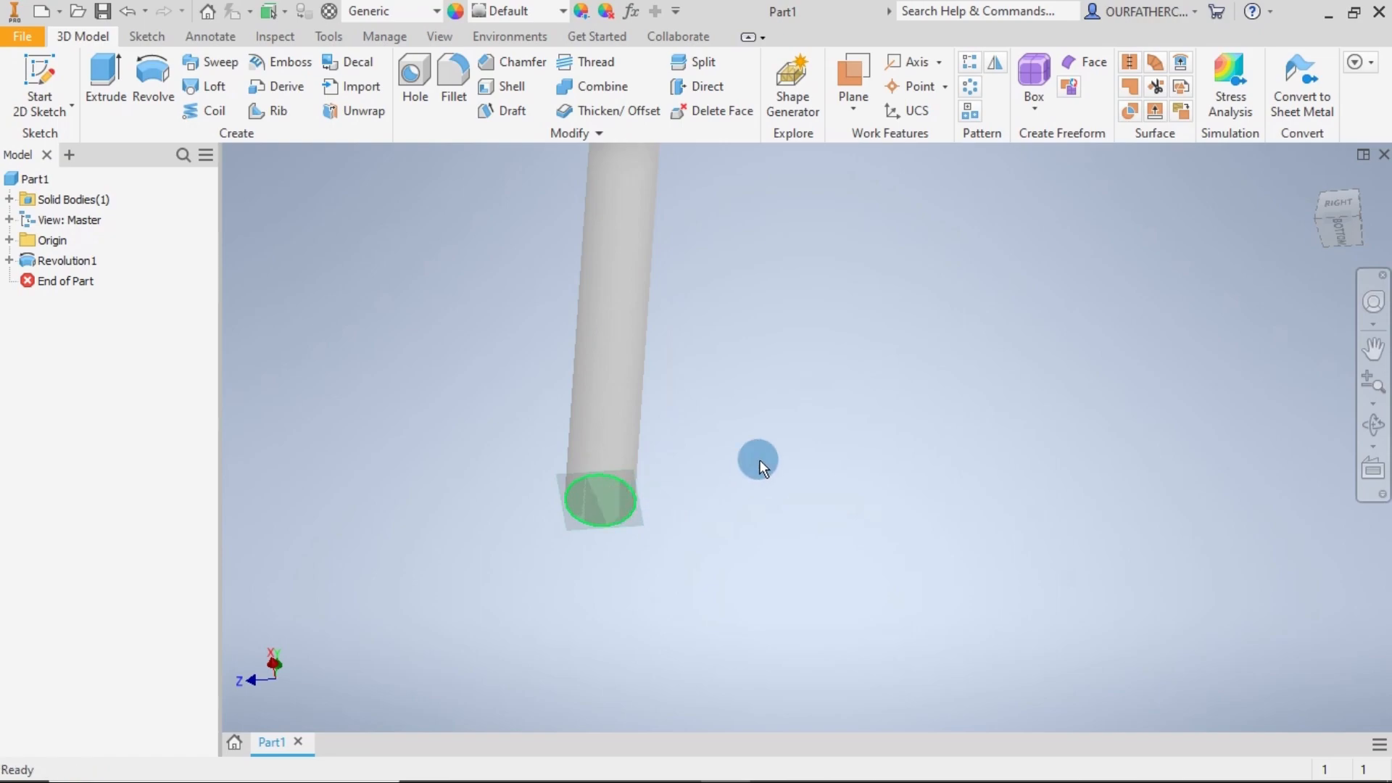
- Set the work plane's offset to -35 mm from the stem's flat end face, placing it up the stem towards the ball
scroll(759, 460, "down", 5)
scroll(759, 459, "down", 2)
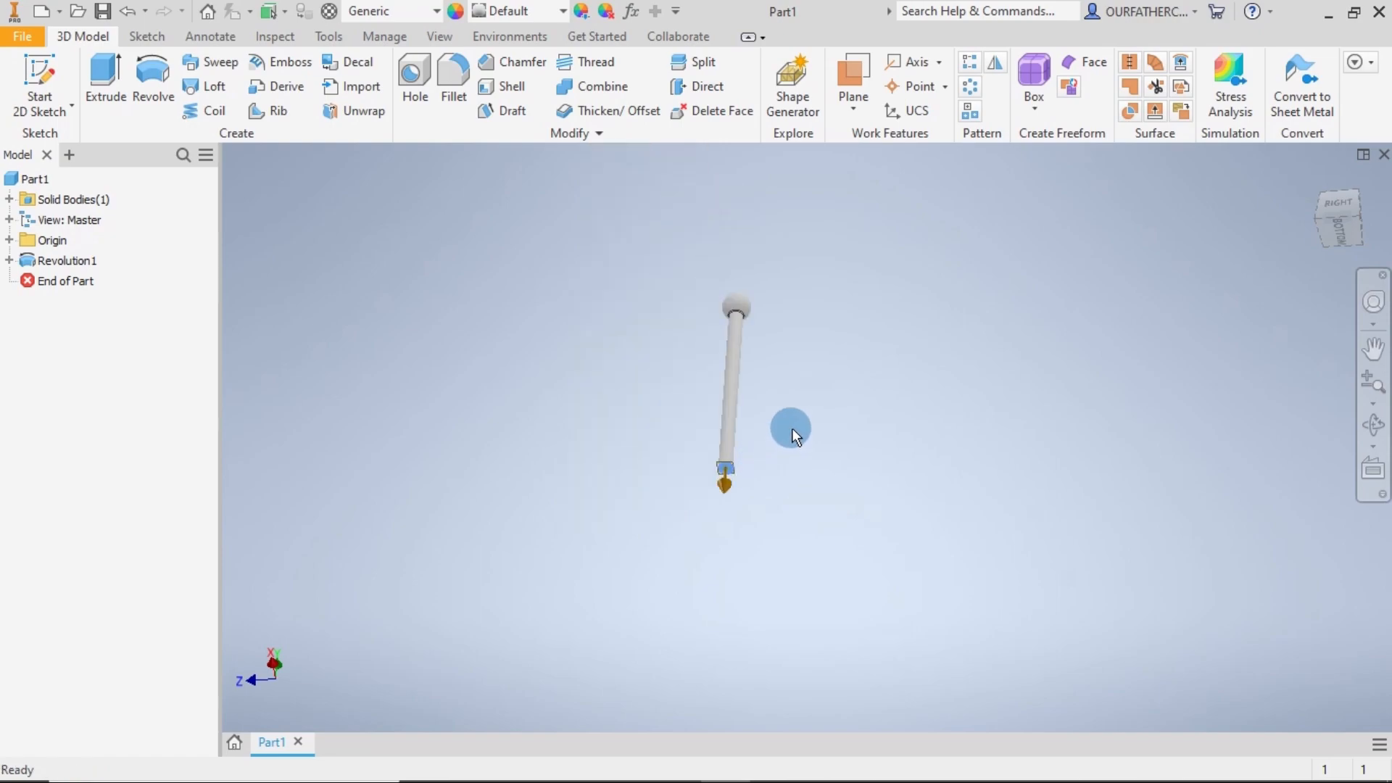
middle_click_drag(808, 399, 763, 474, "shift")
scroll(762, 474, "down", 2)
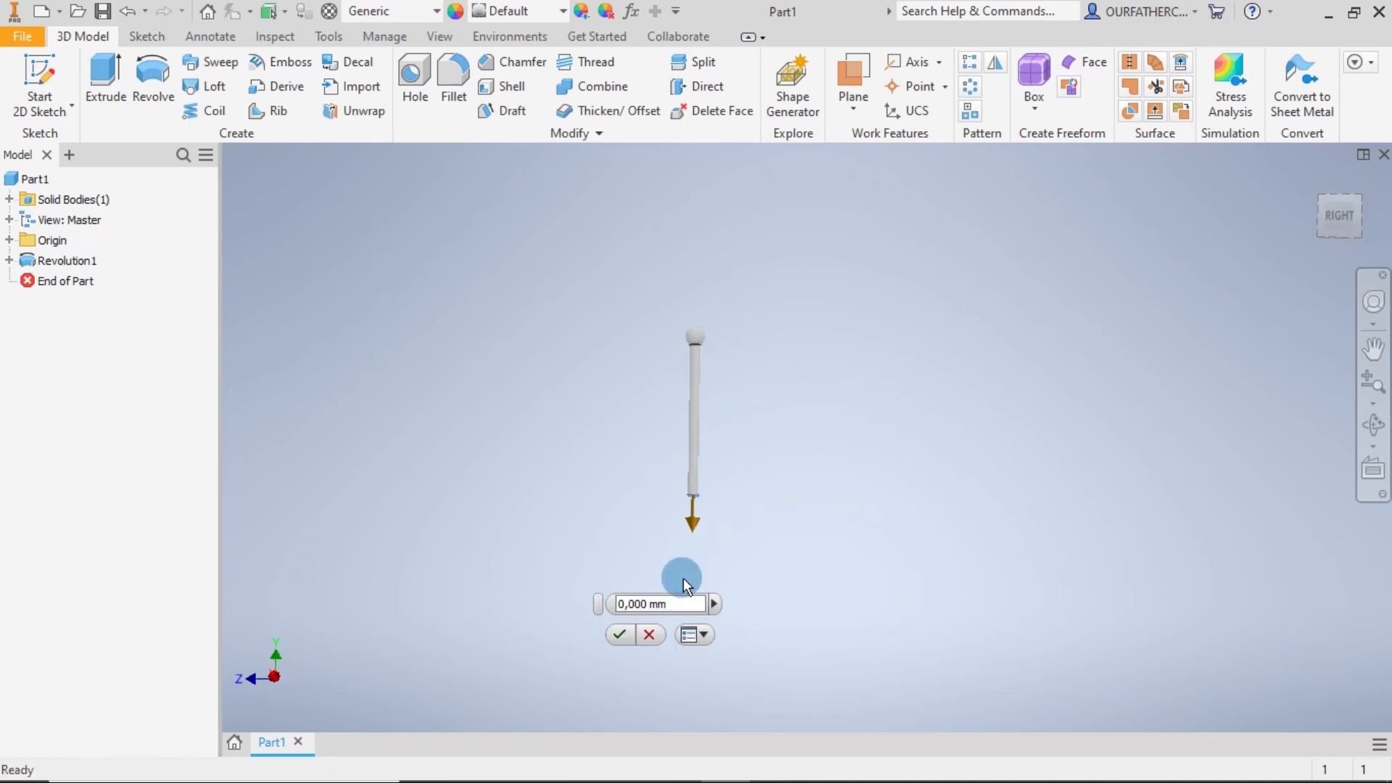
left_click_drag(647, 603, 611, 604)
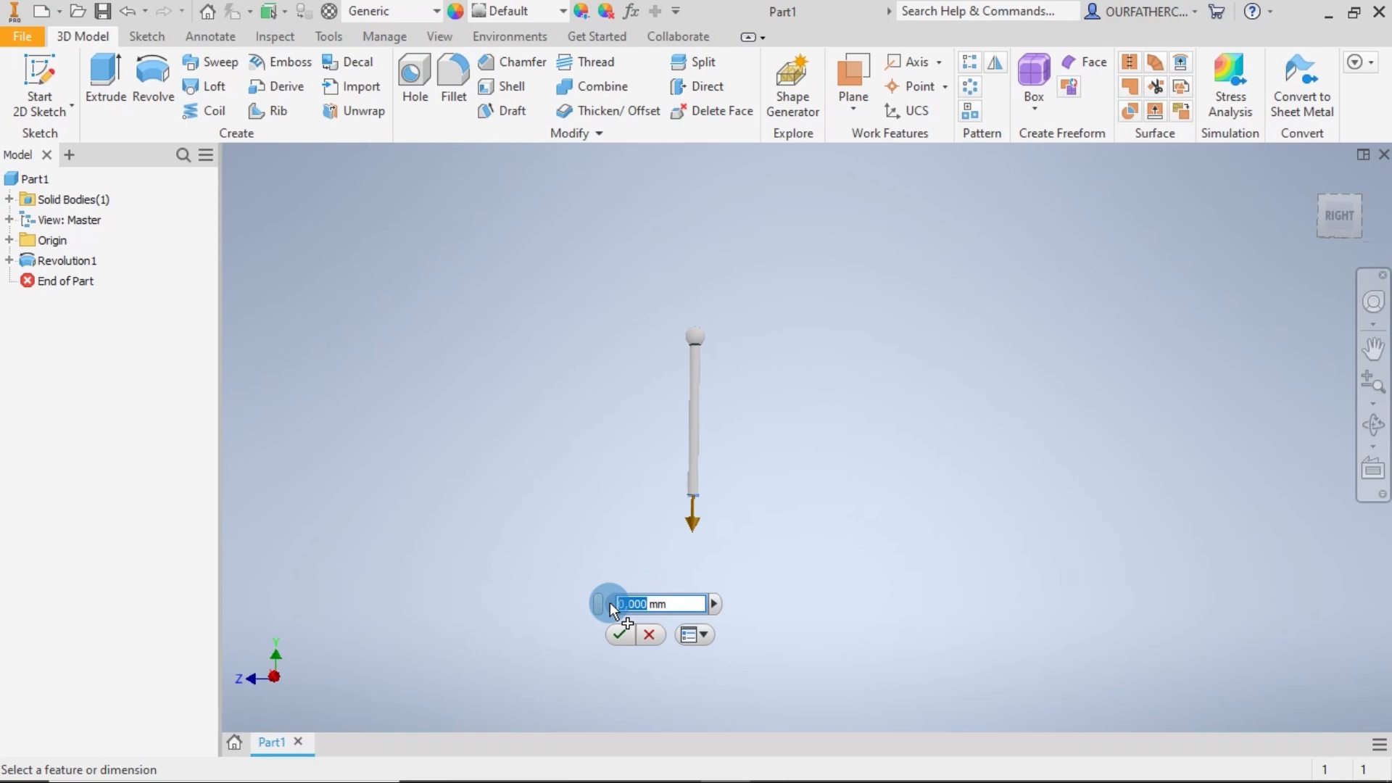
type("35")
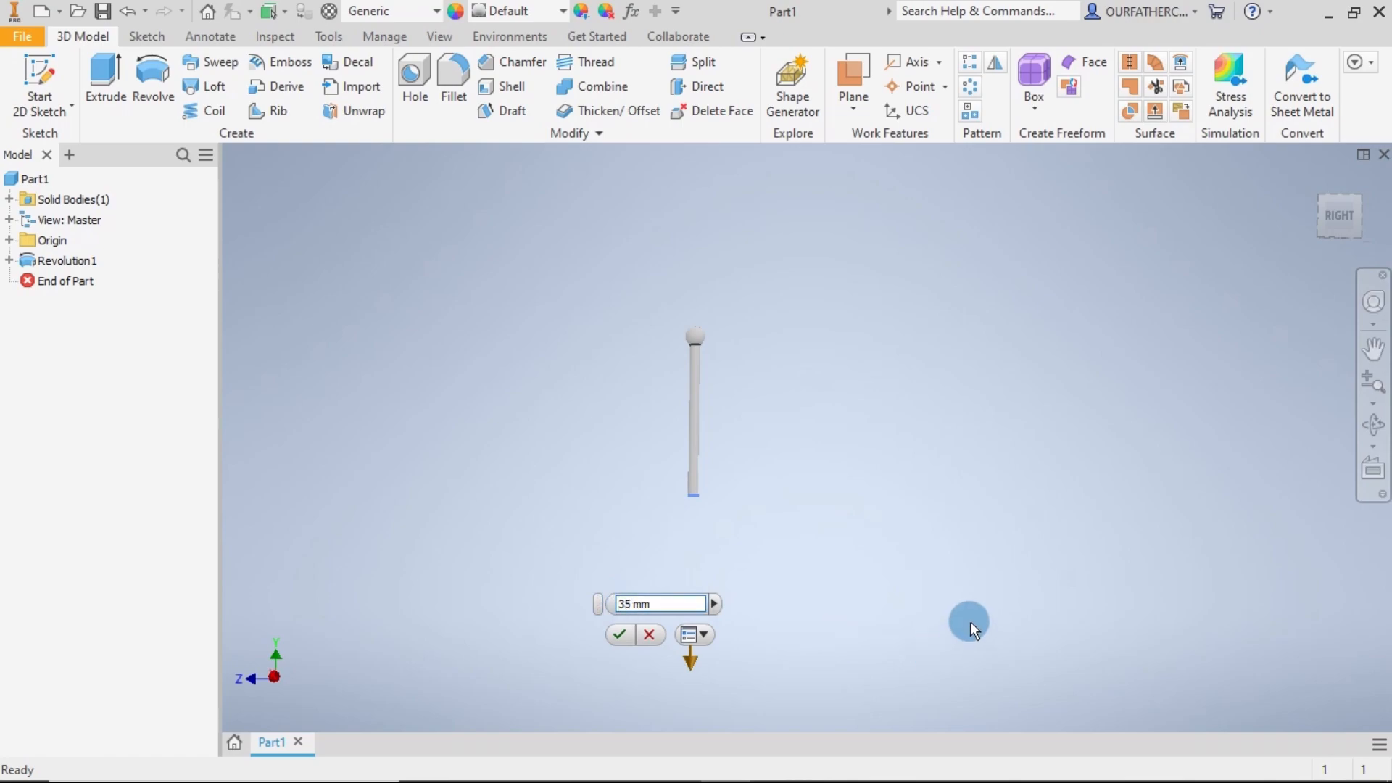
key("Home")
type("-")
scroll(703, 350, "up", 5)
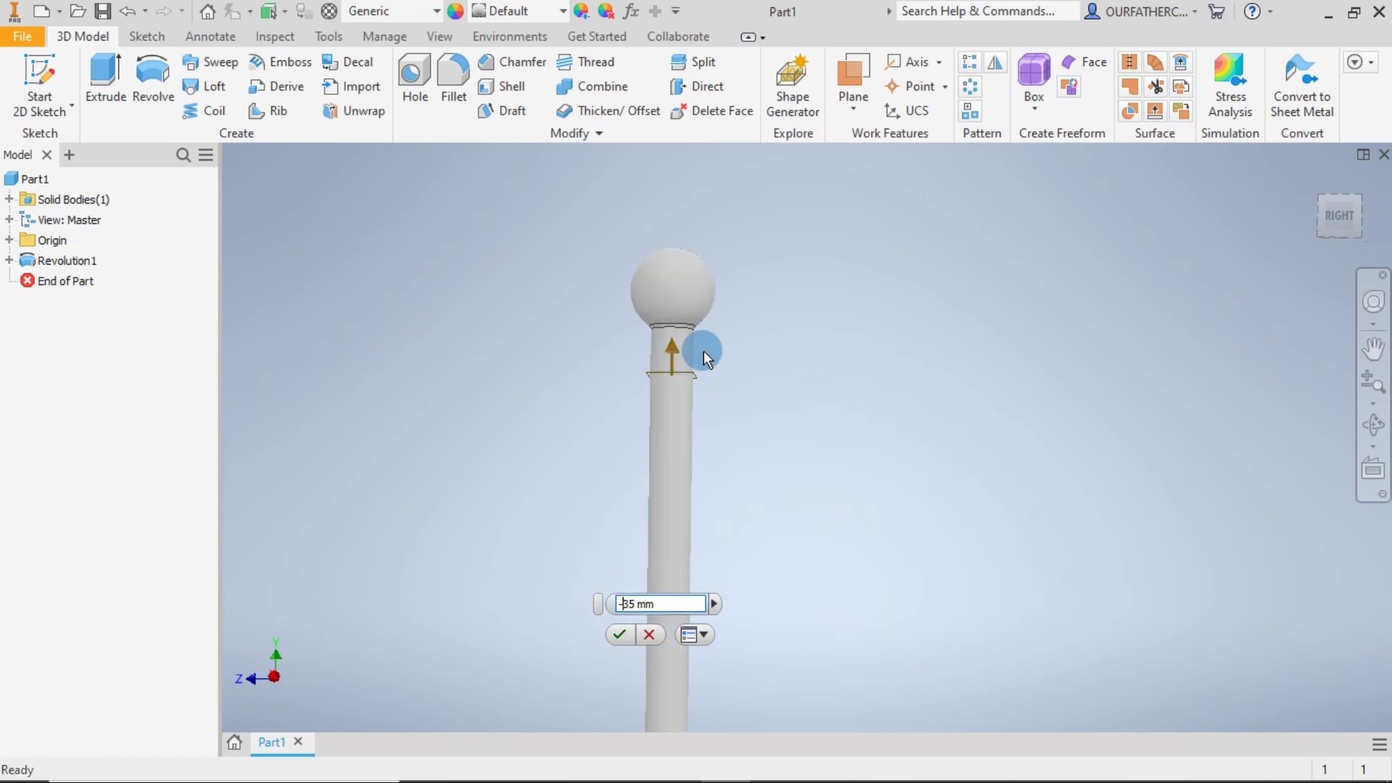
scroll(730, 397, "down", 3)
left_click(620, 641)
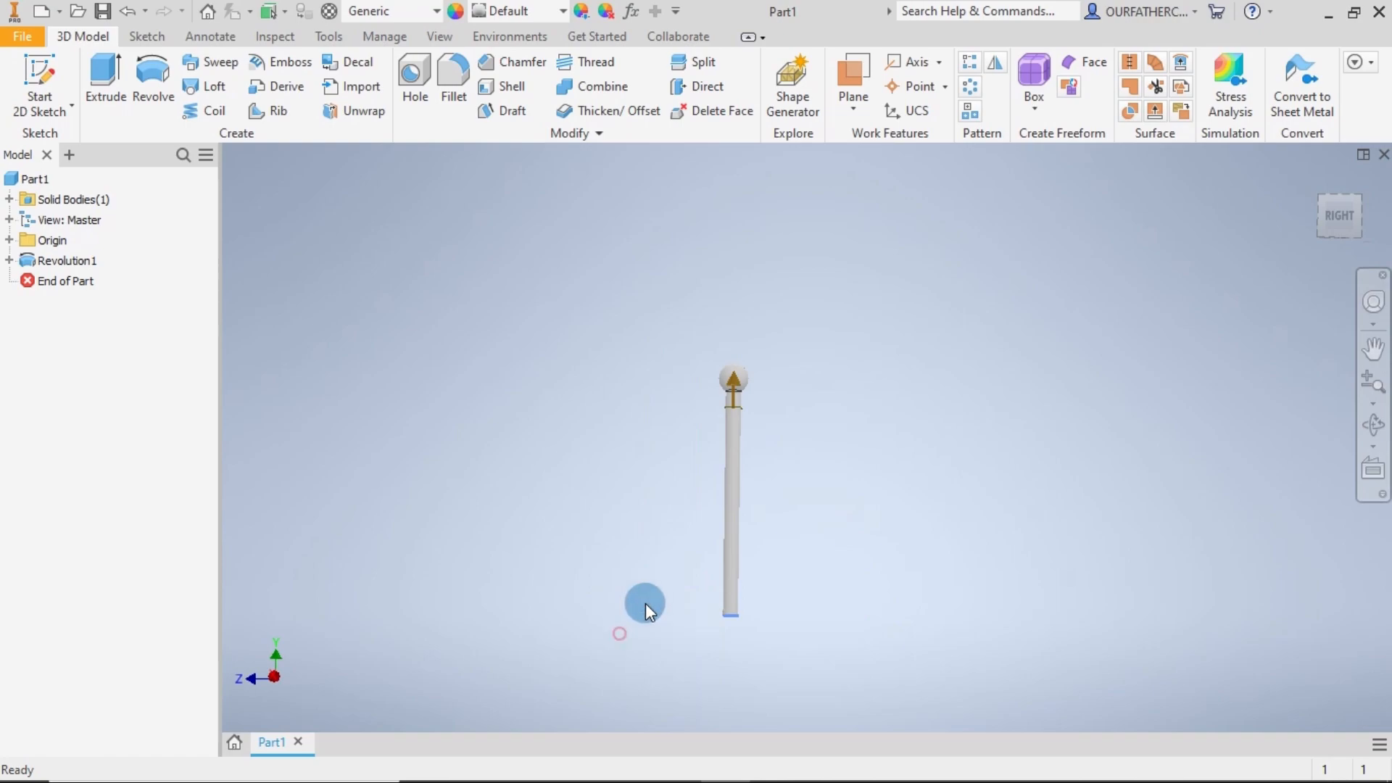
- Start a new 2D sketch on the offset work plane just below the ball
scroll(764, 411, "down", 10)
scroll(717, 406, "down", 3)
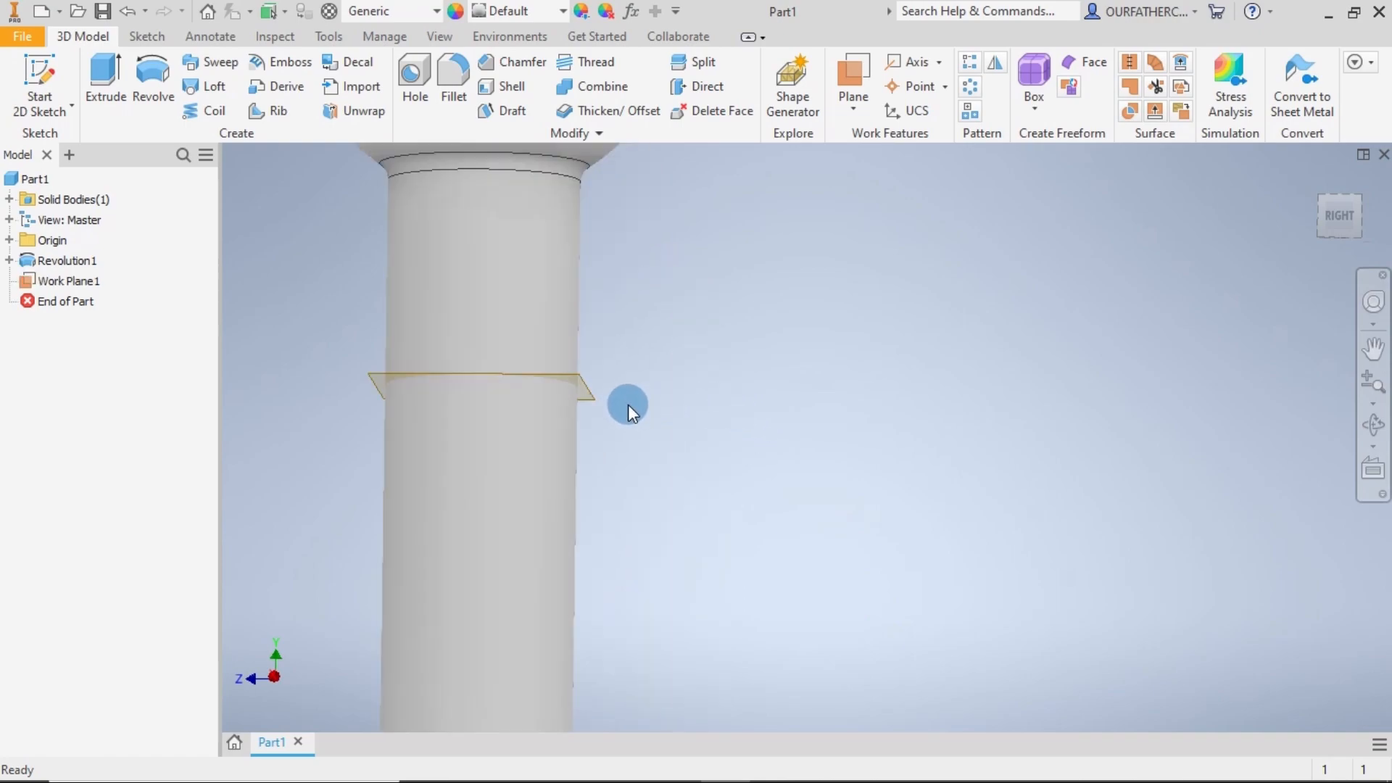
left_click(593, 393)
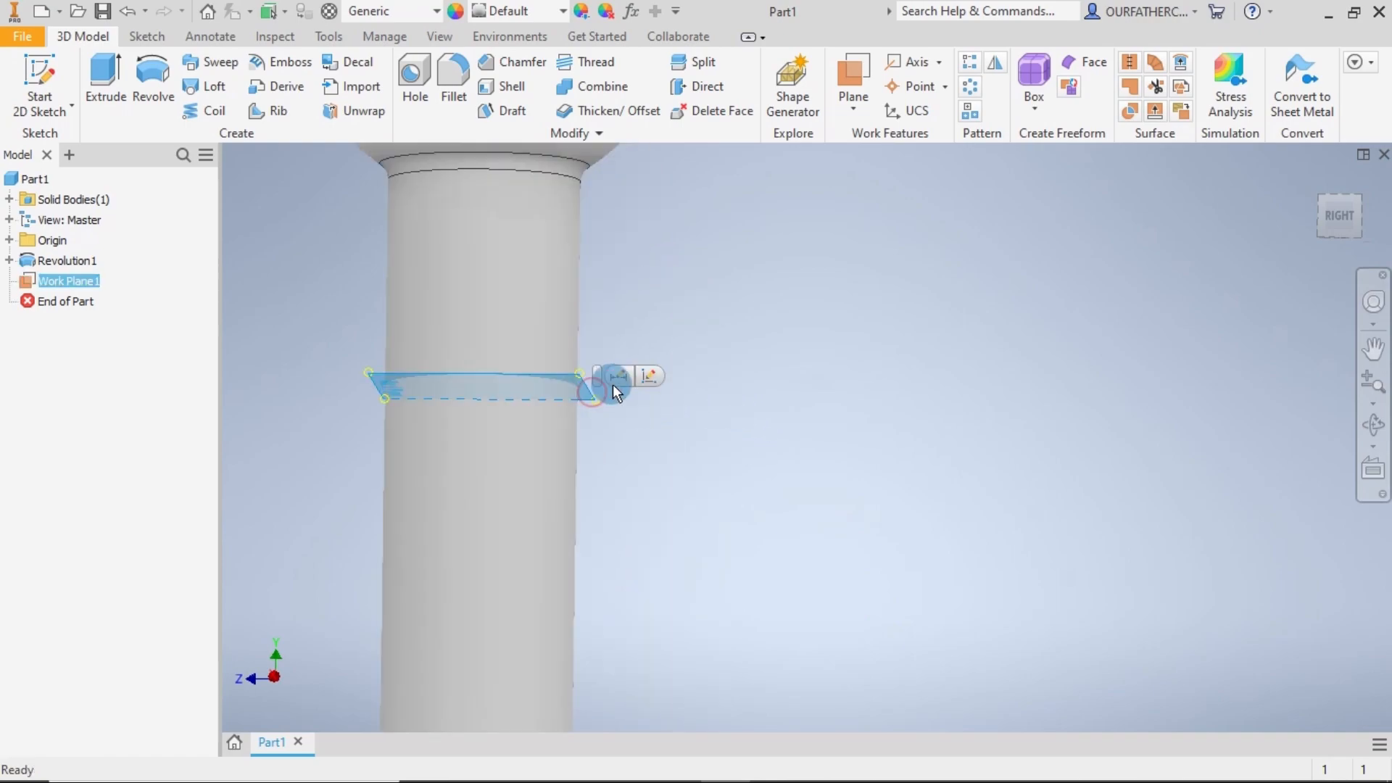
left_click(650, 376)
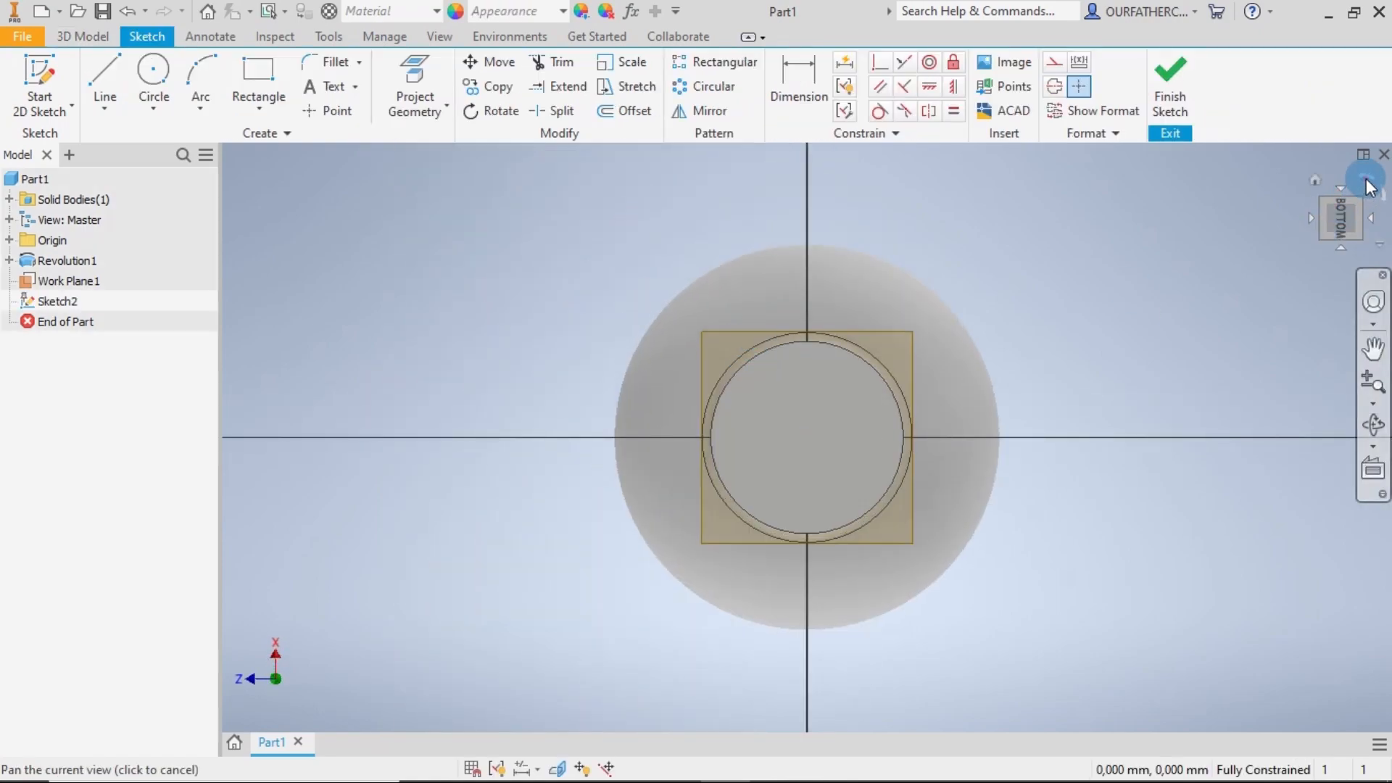
left_click(1365, 178)
scroll(805, 431, "up", 5)
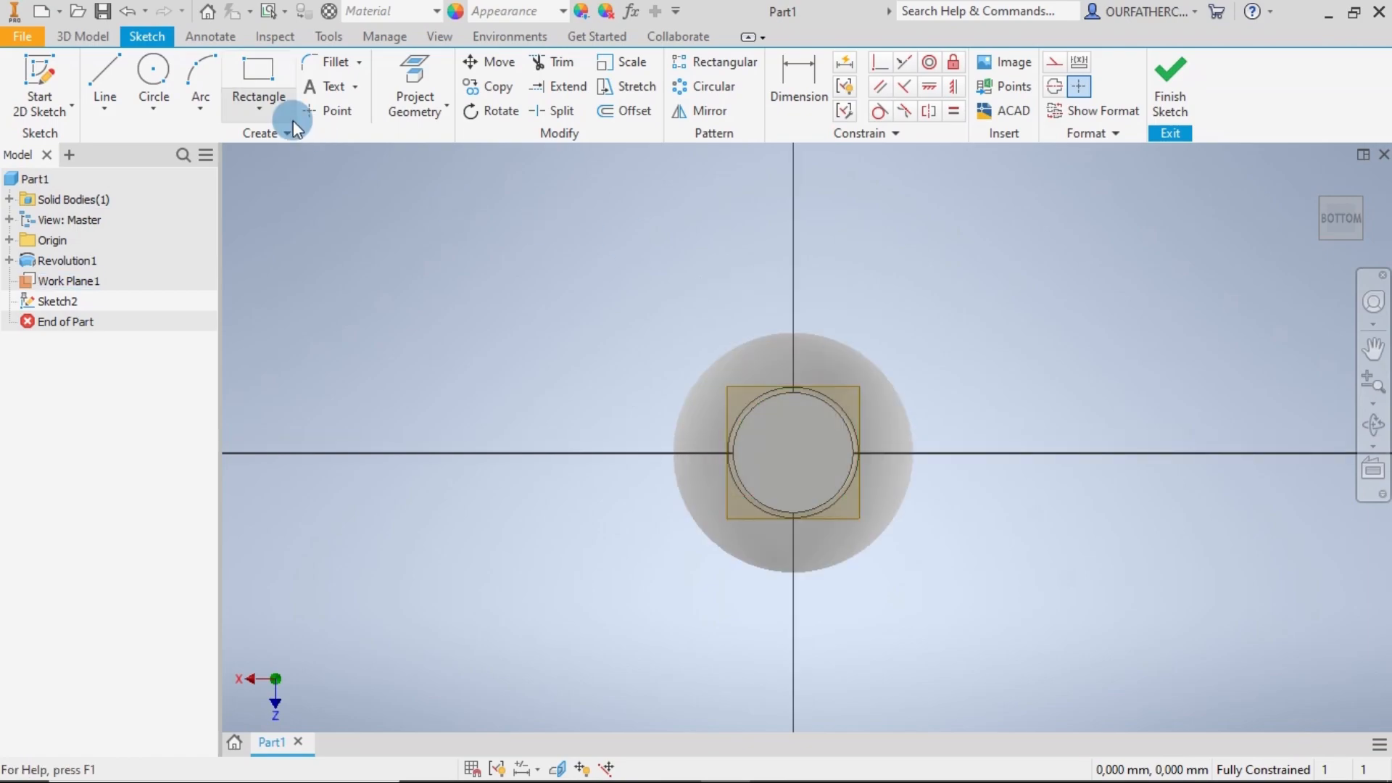
- Draw a circumscribed six-sided polygon centred on the stem axis, about 3.54 mm across flats, with two sides vertical
left_click(259, 109)
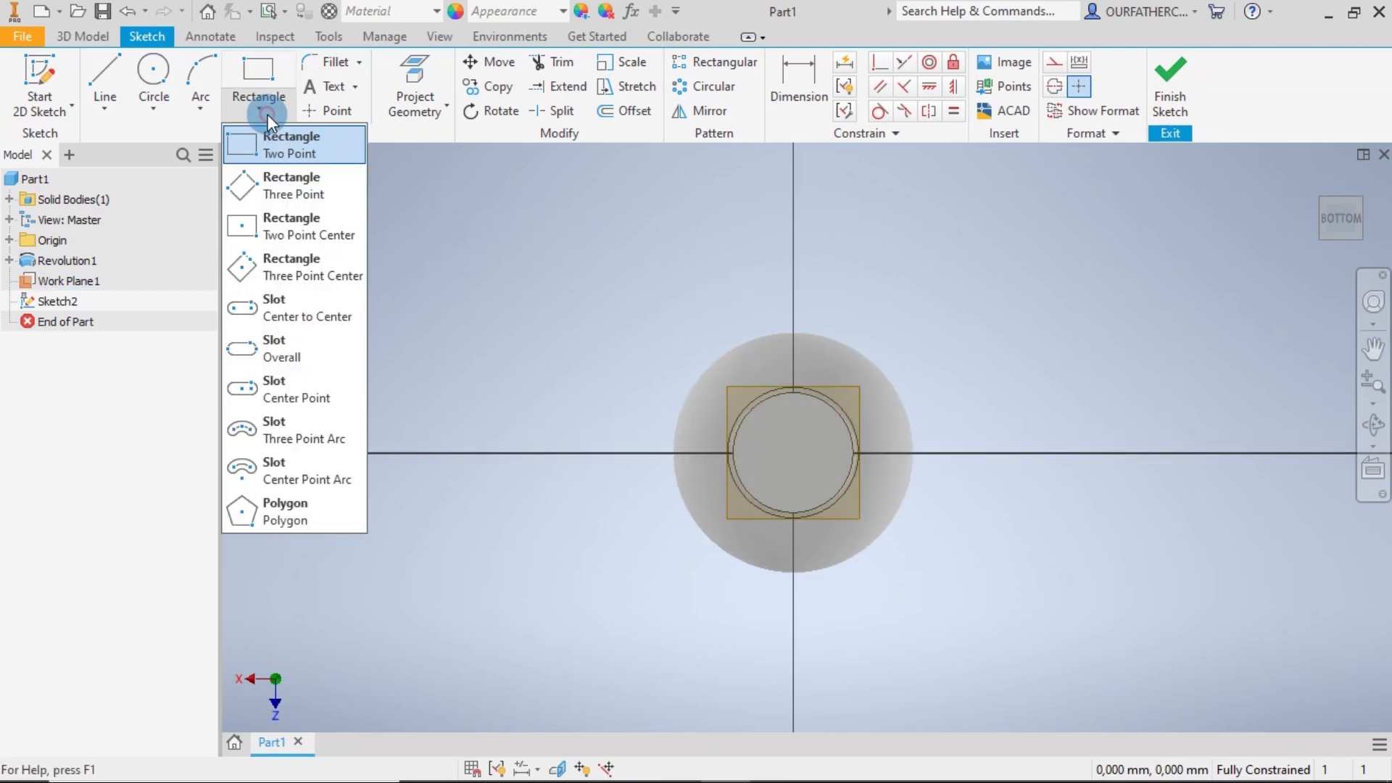
left_click(261, 506)
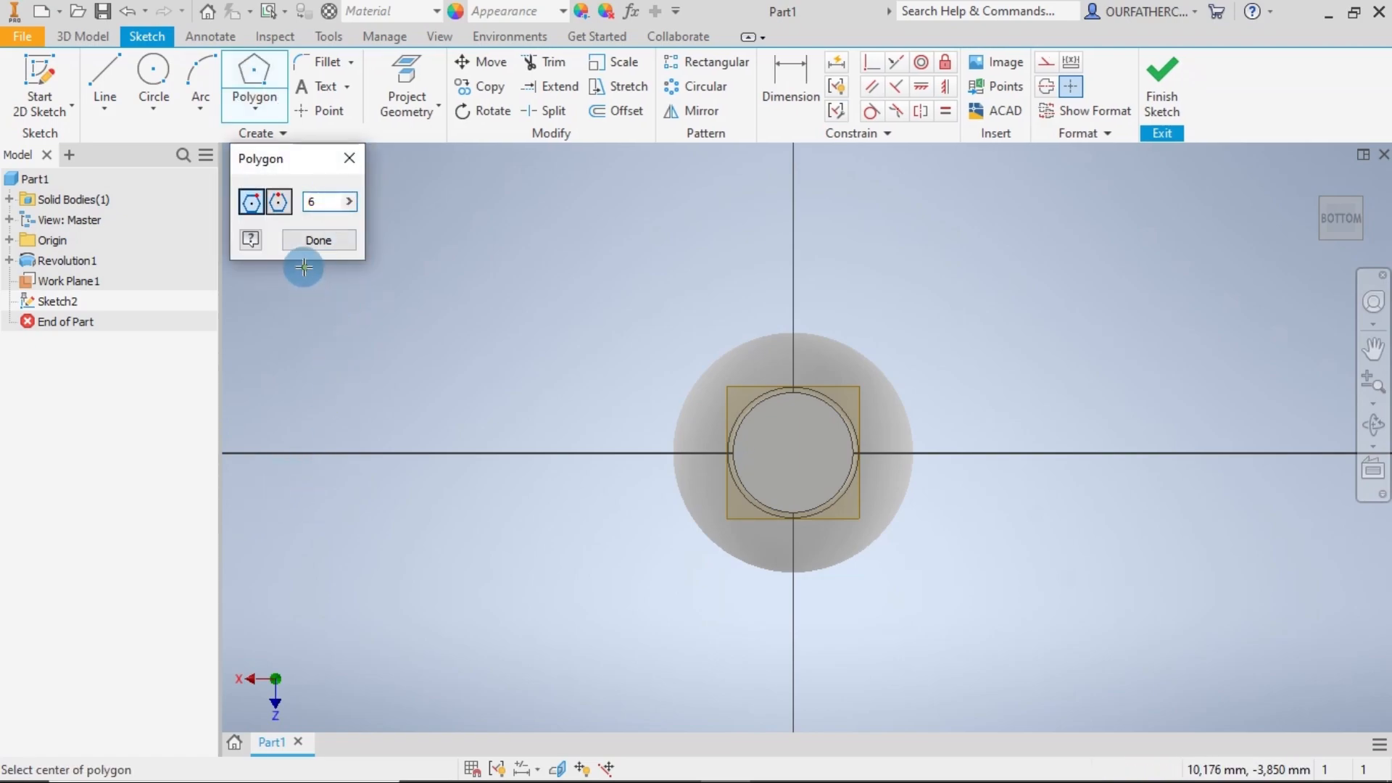
left_click(286, 203)
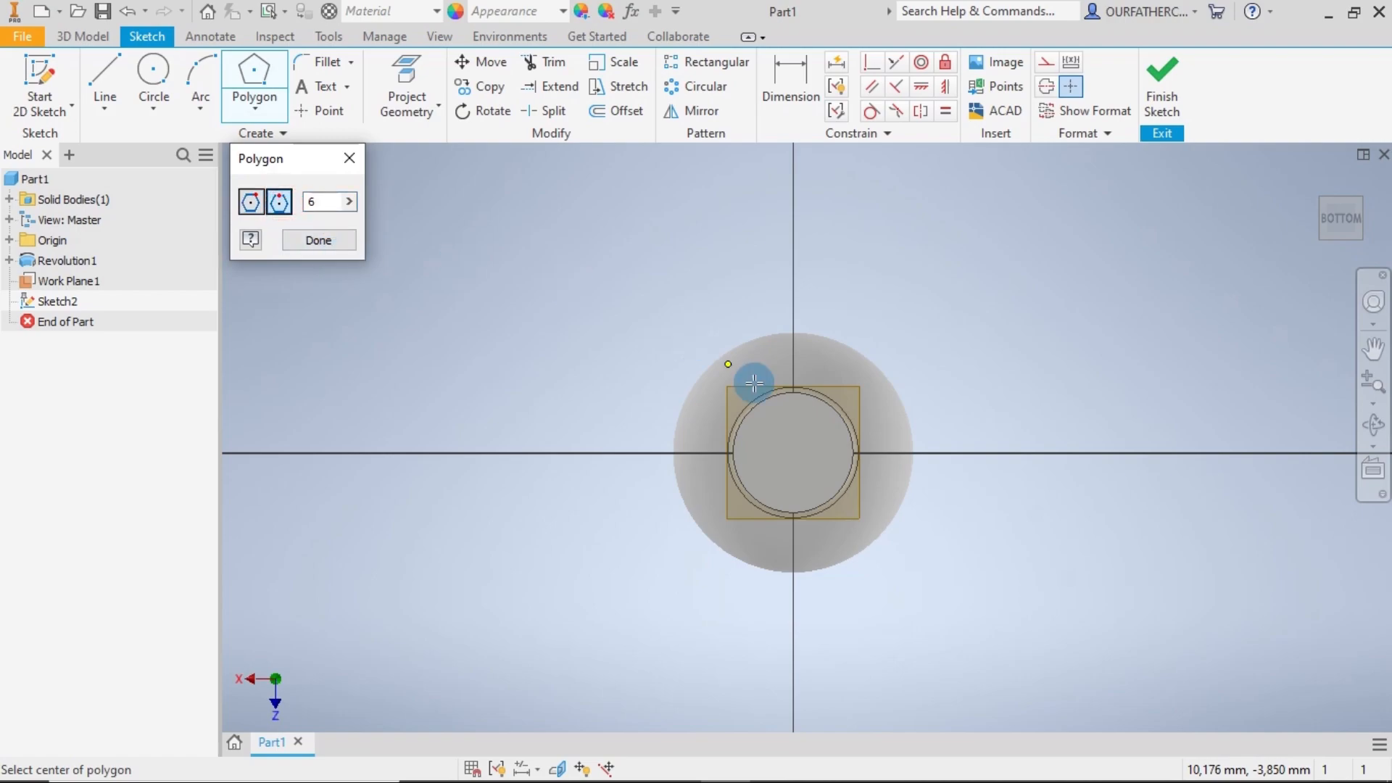
left_click(793, 453)
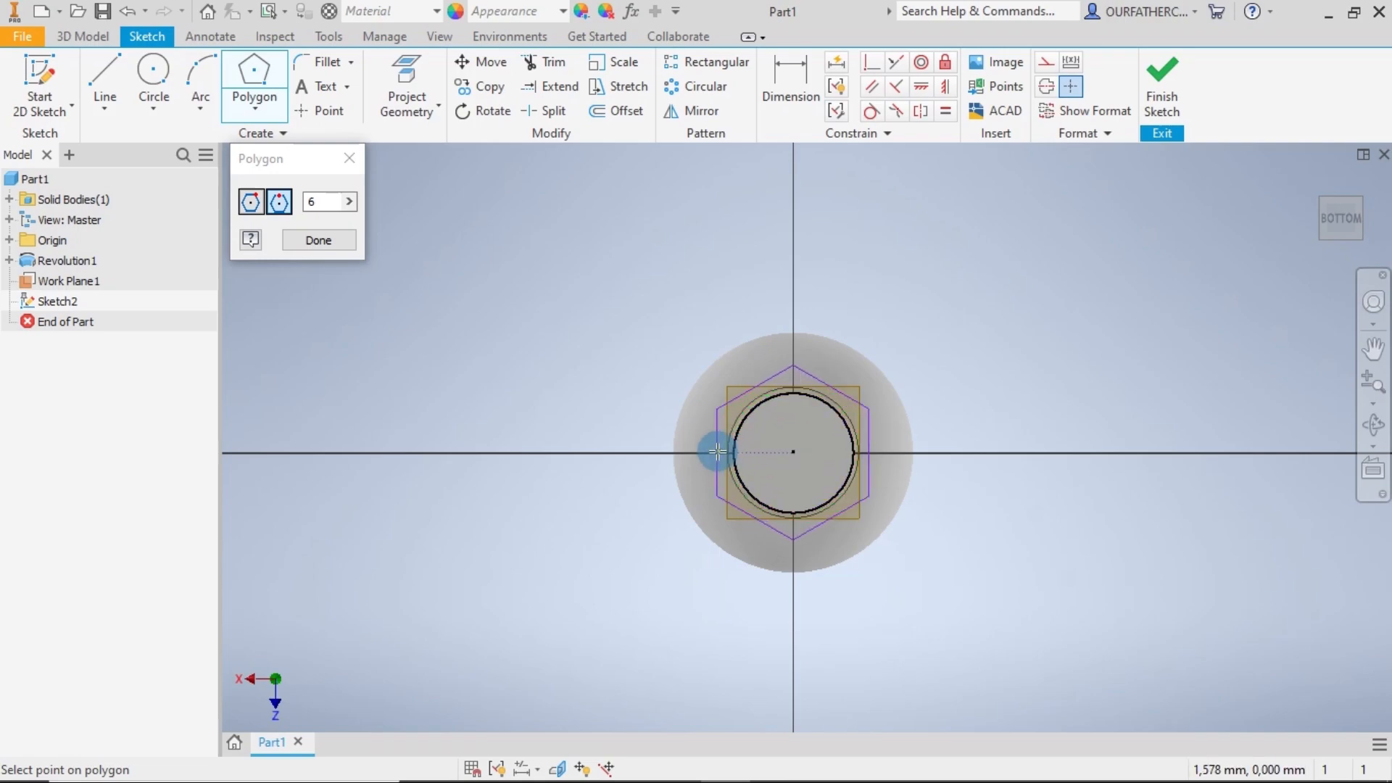
left_click(708, 453)
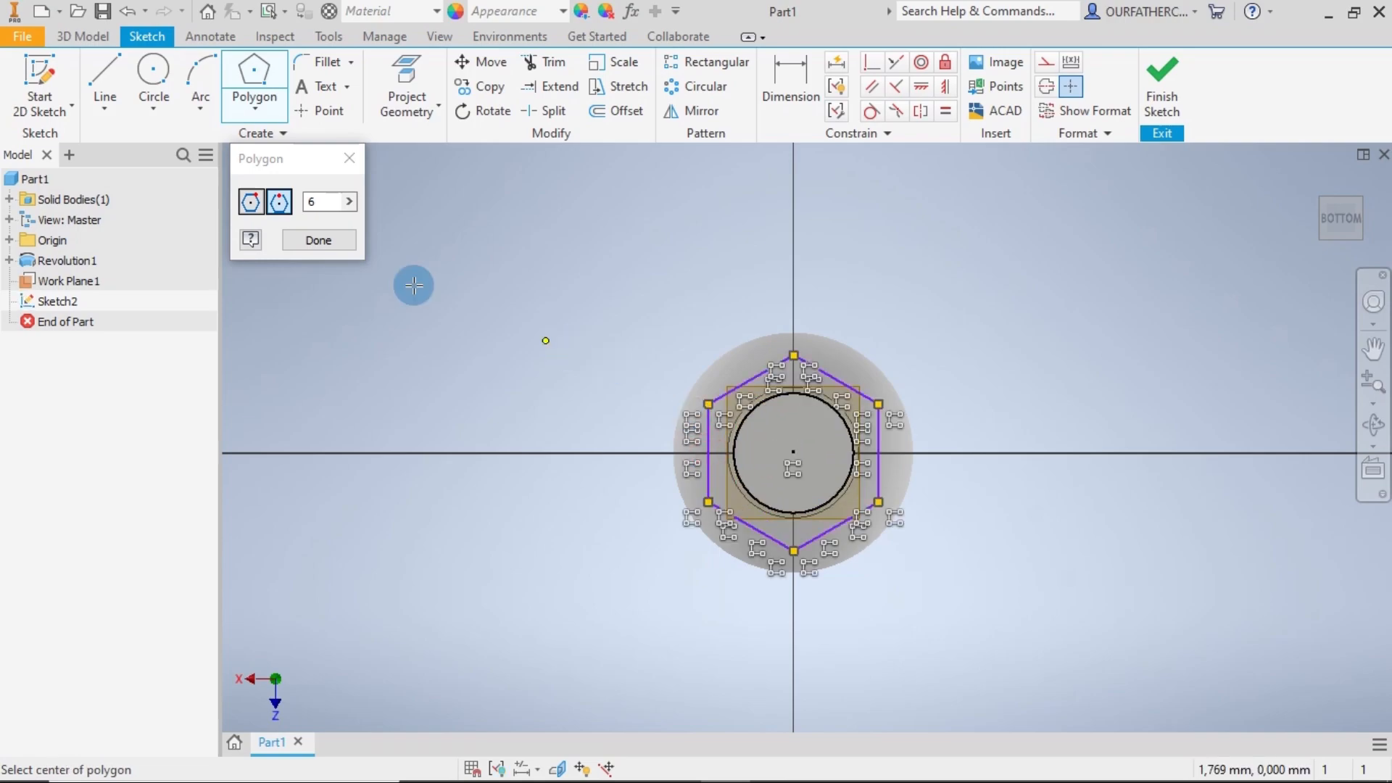
left_click(334, 240)
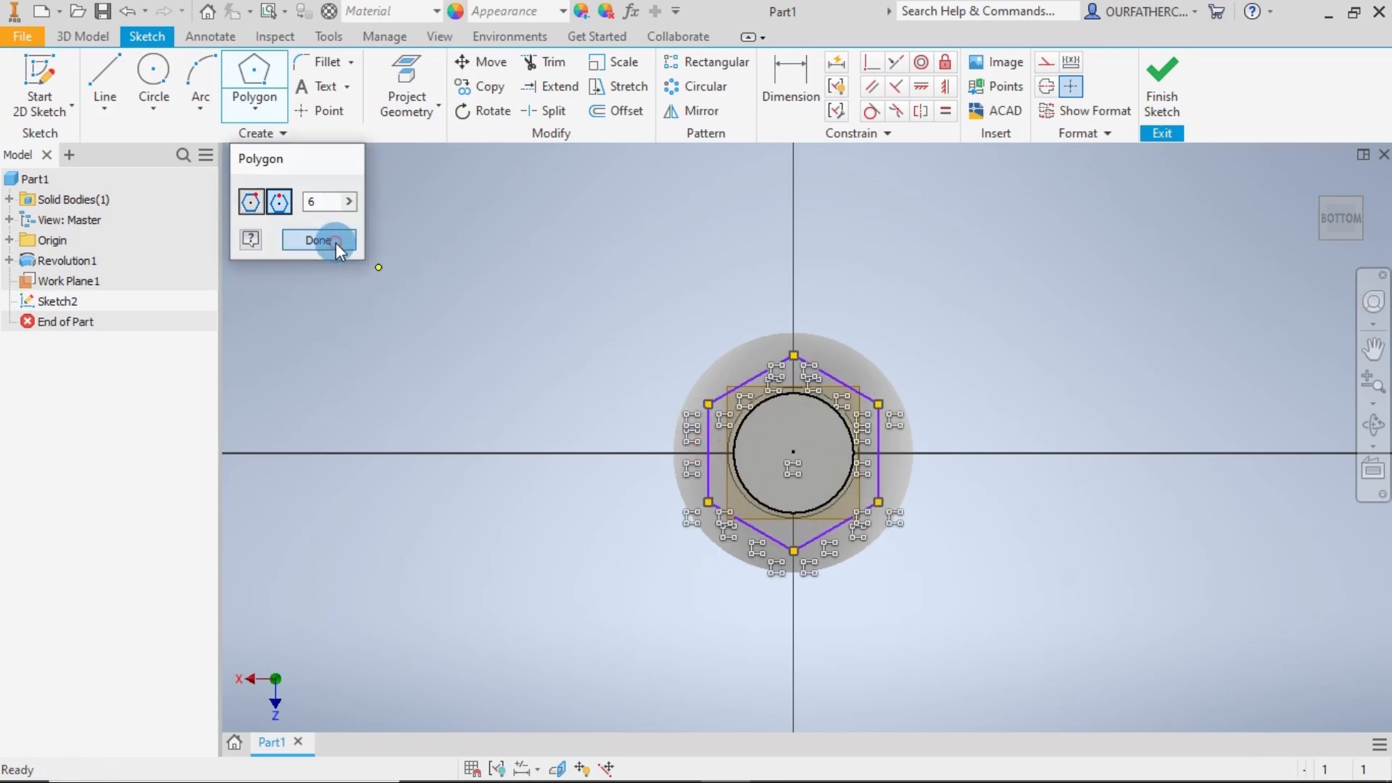
- Dimension the hexagon's width between its two vertical sides as 3 mm and finish the sketch
left_click(791, 79)
left_click(705, 437)
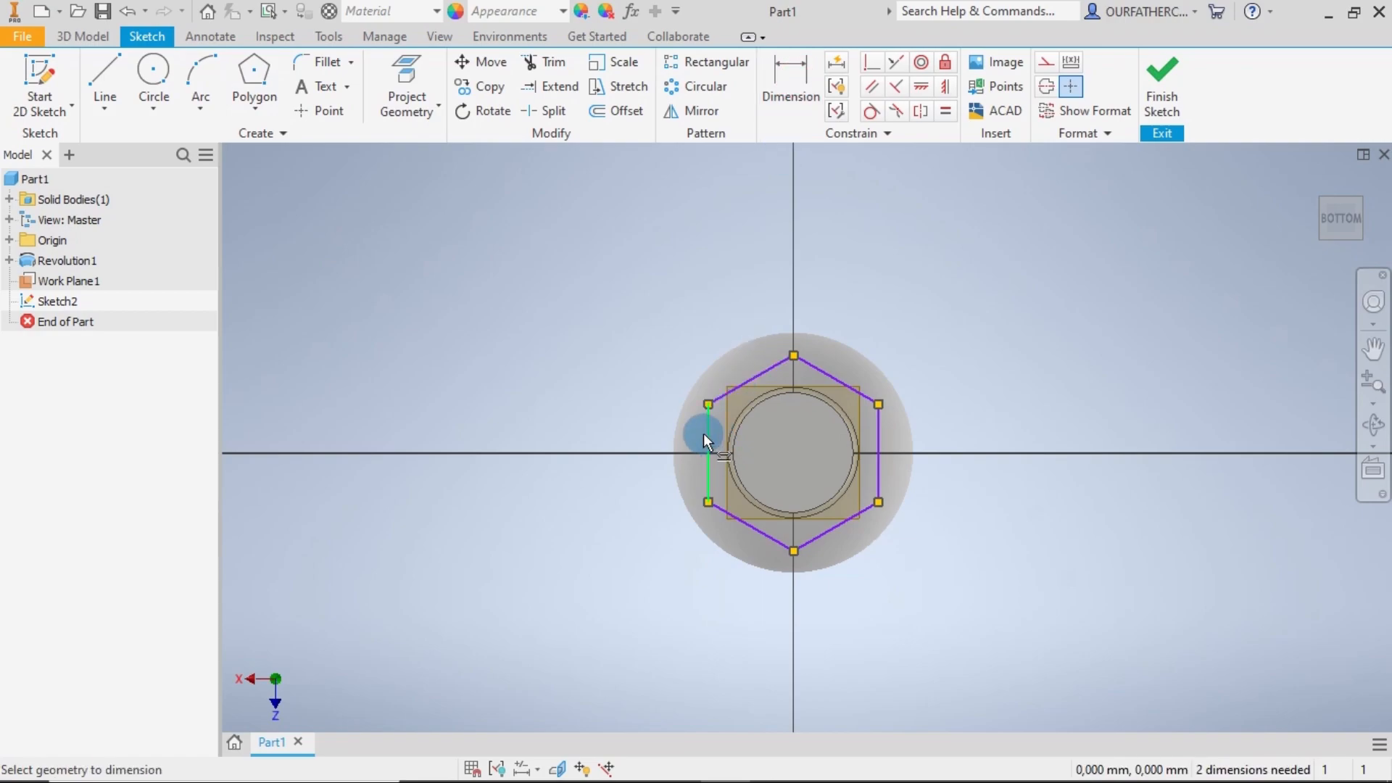
left_click(878, 434)
left_click_drag(880, 435, 793, 280)
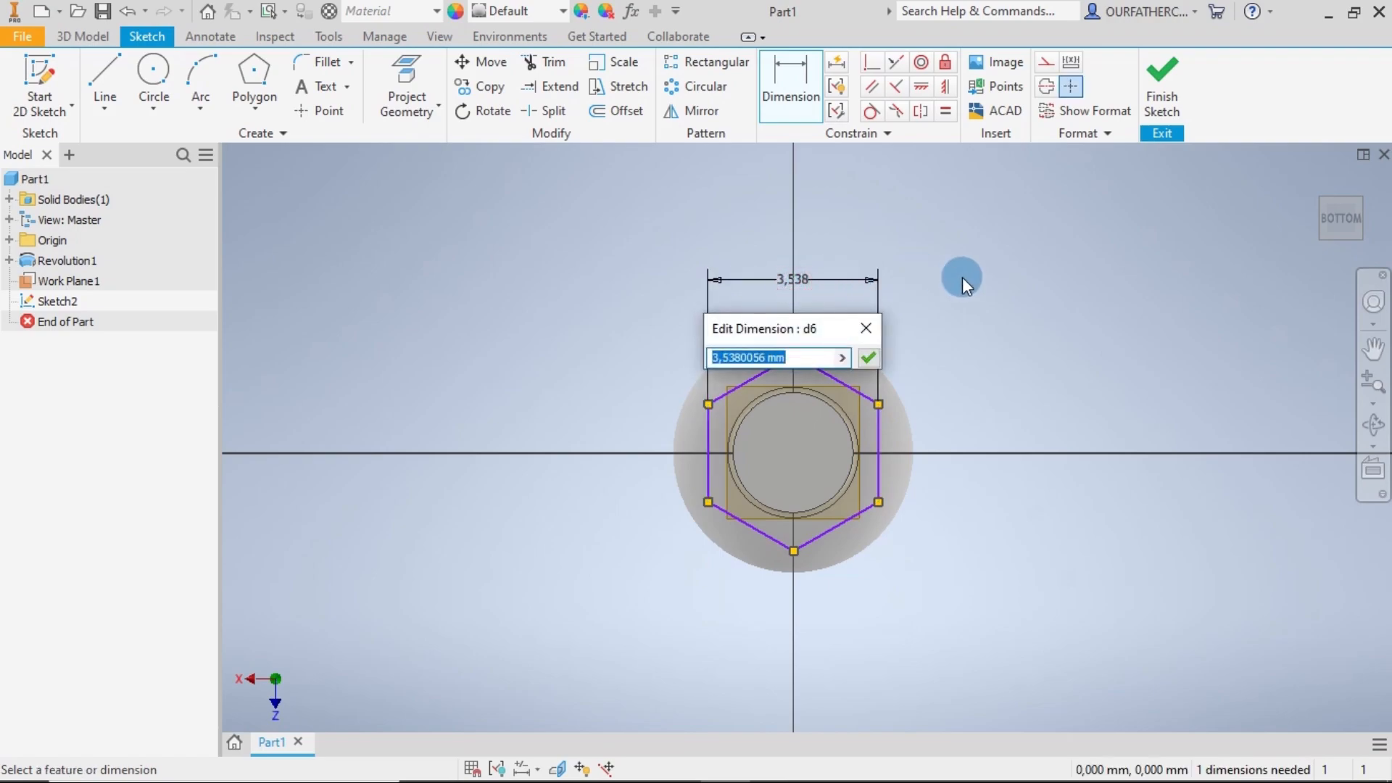
type("3")
key("Return")
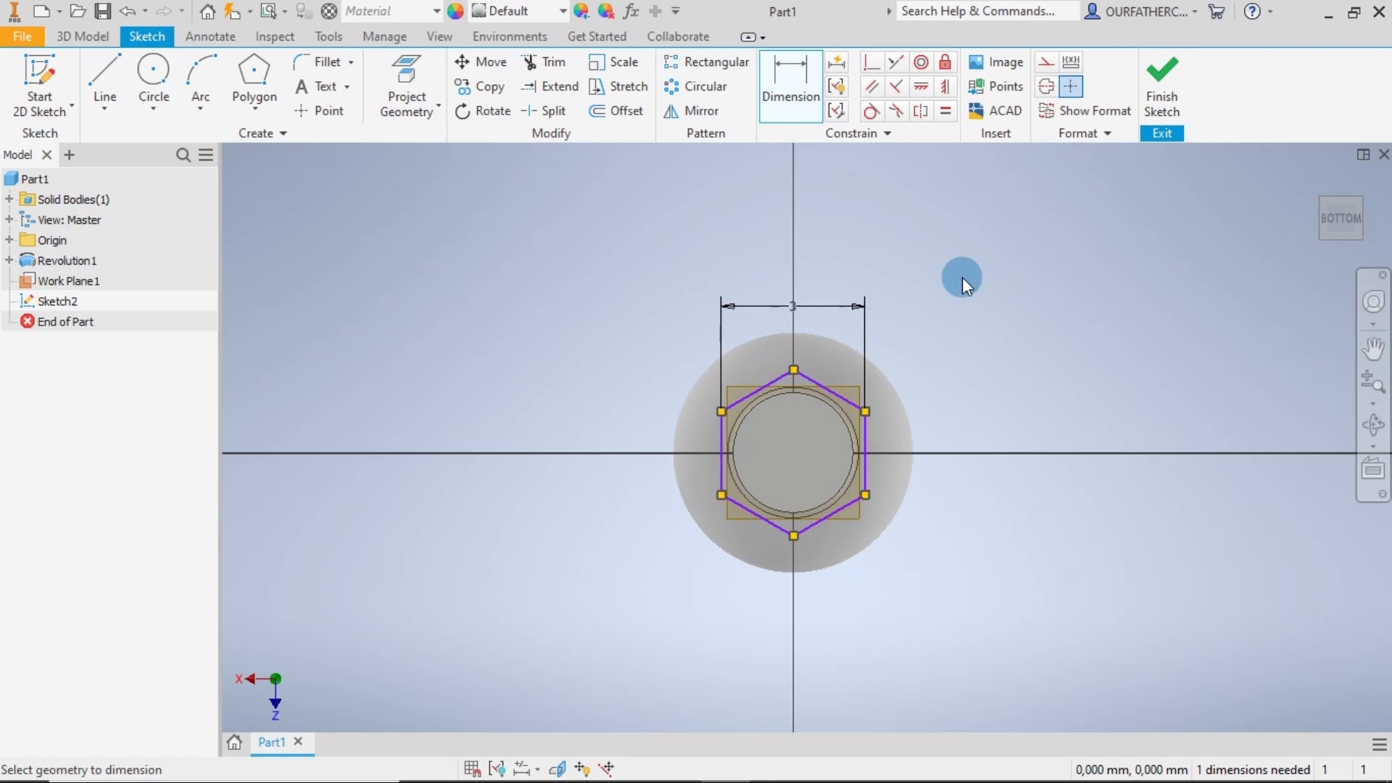
left_click(1160, 71)
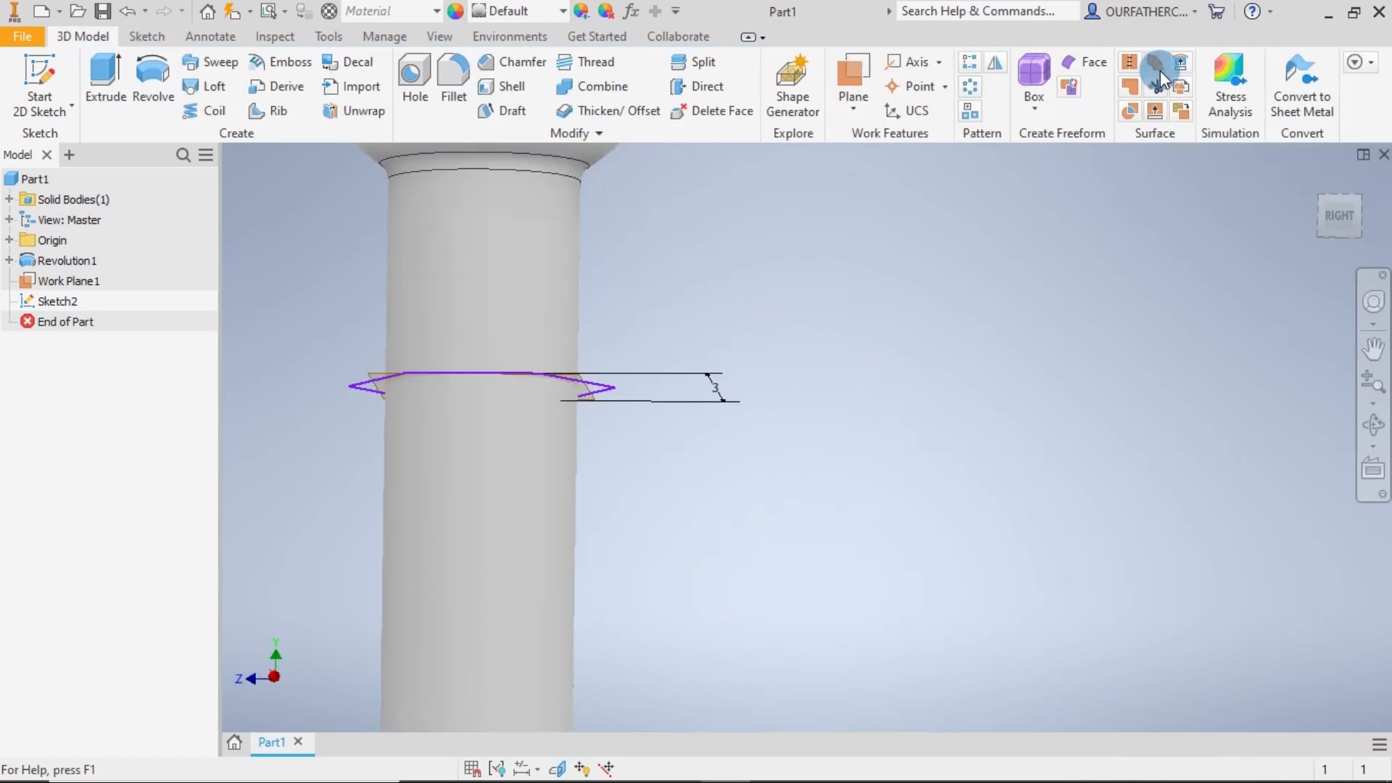
- Extrude the hexagon from the work plane up to the ball's spherical face, joined to the stem
scroll(942, 313, "up", 3)
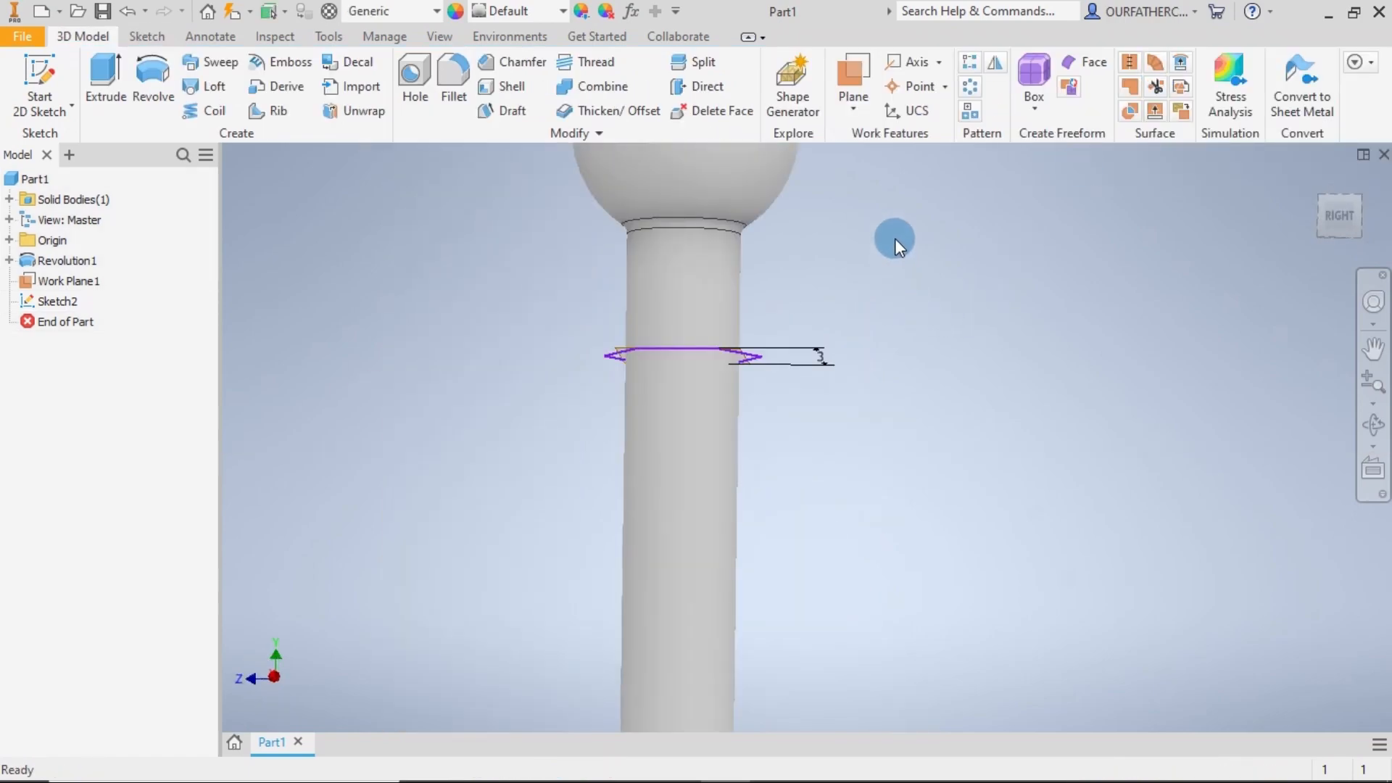
middle_click_drag(894, 237, 900, 319)
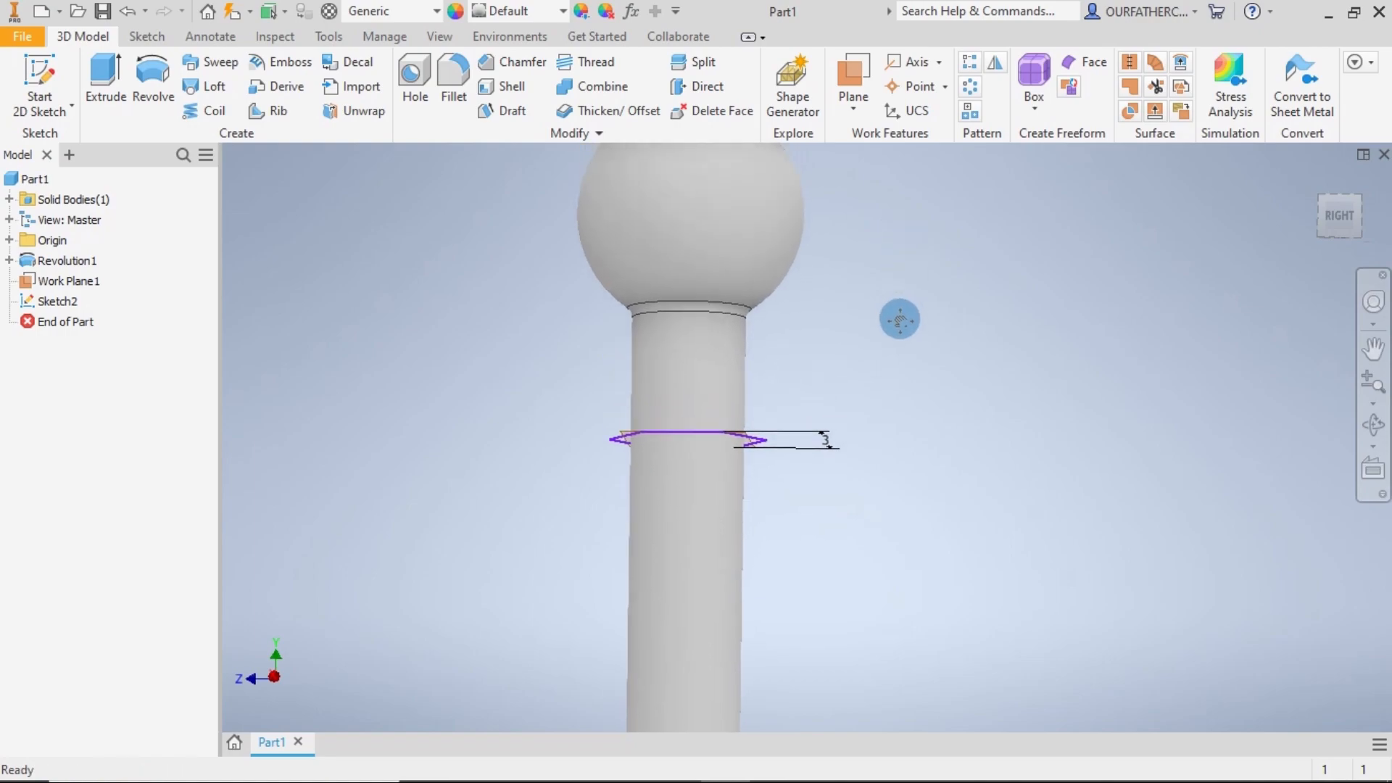
left_click(101, 88)
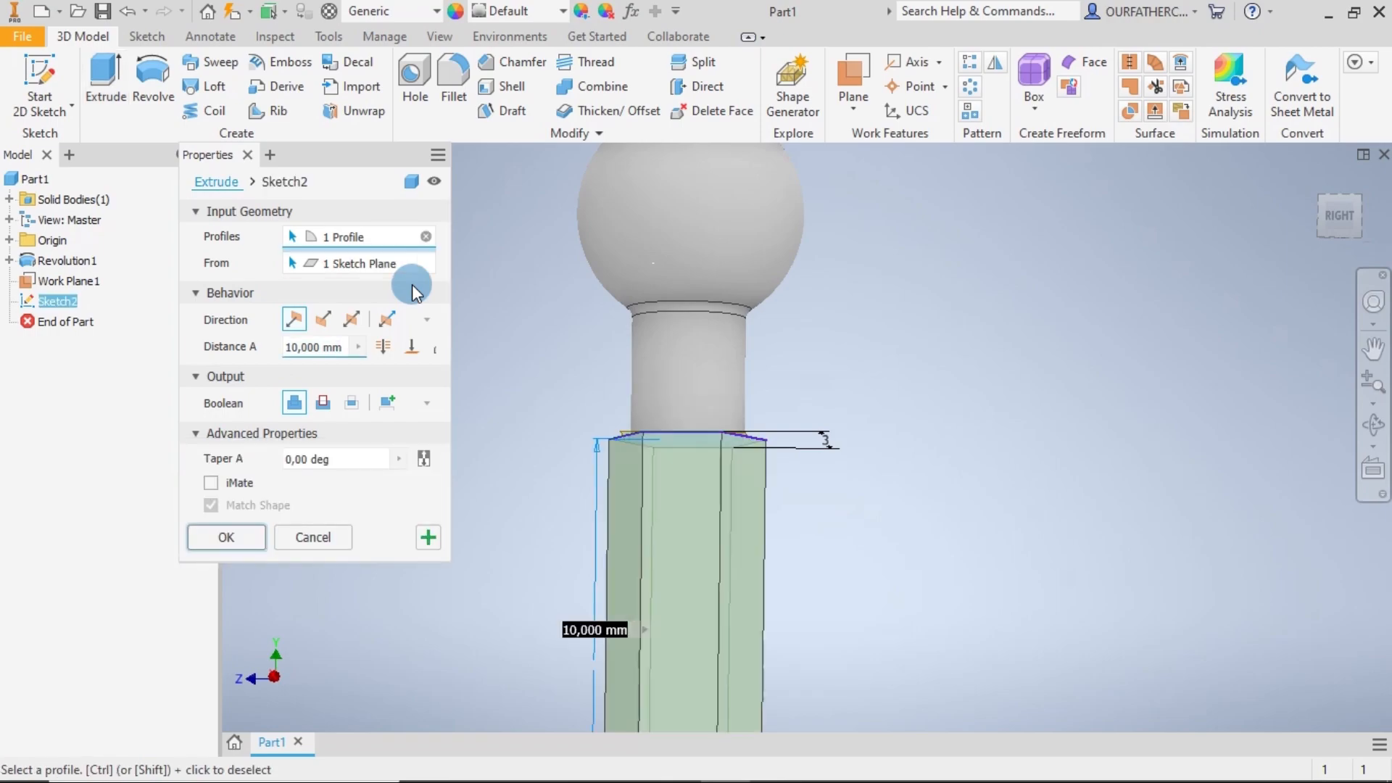
left_click(410, 348)
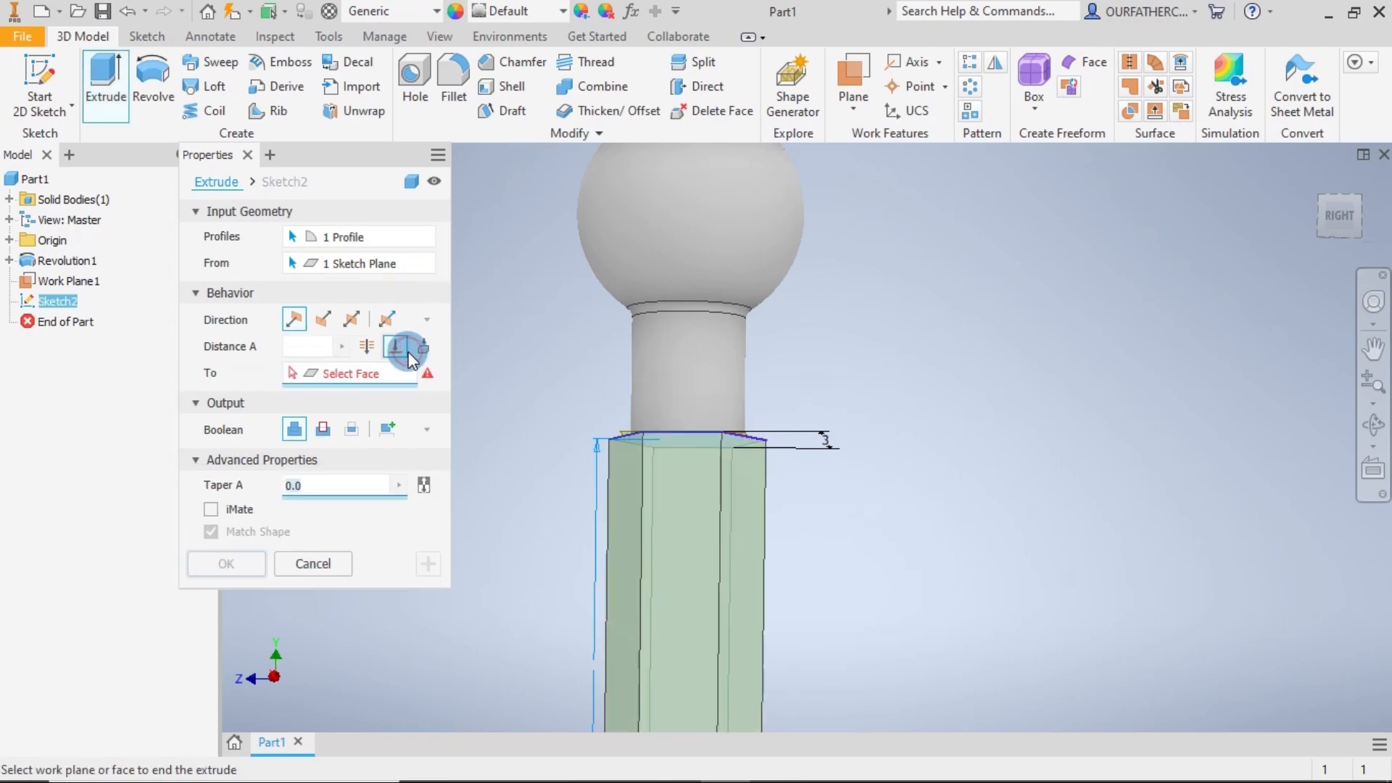
left_click(634, 215)
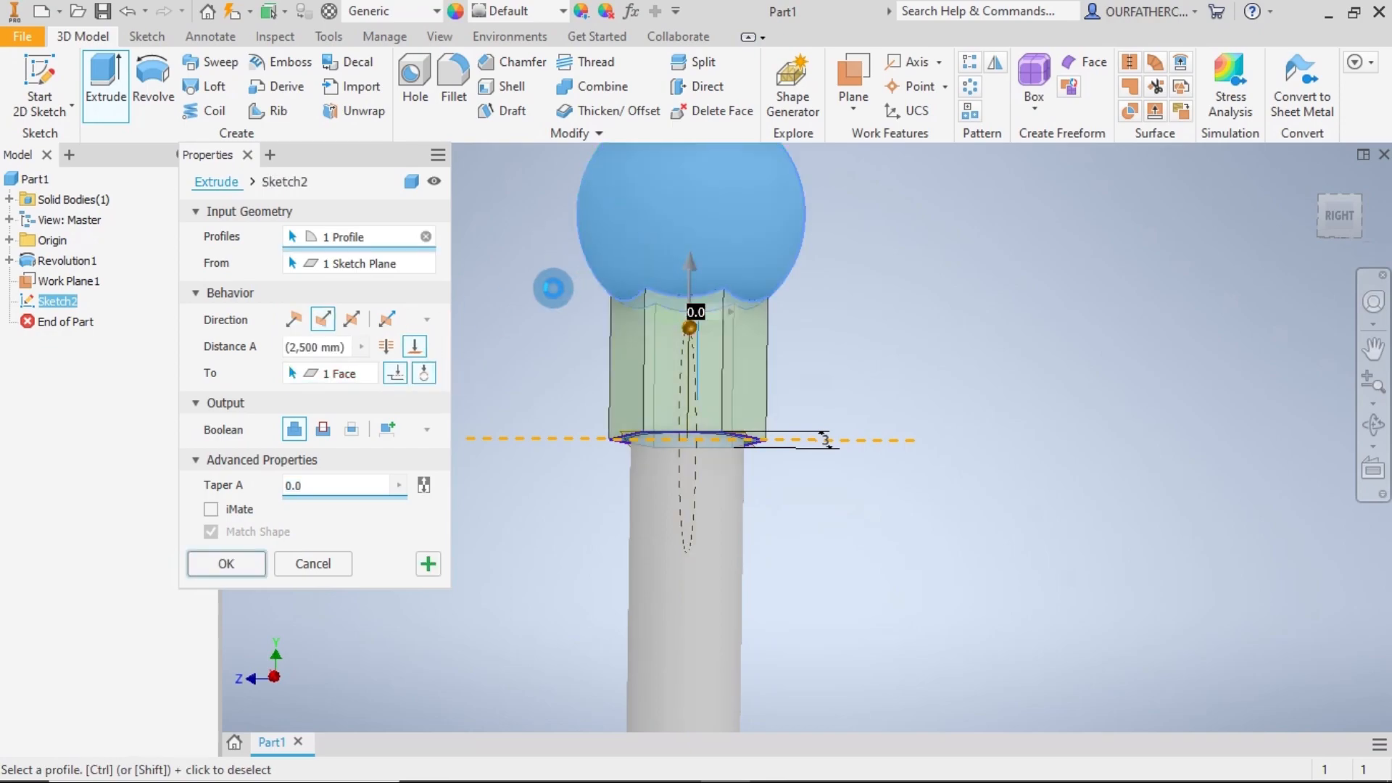
middle_click_drag(1036, 394, 1078, 361)
mouse_move(1077, 457)
middle_mouse_down("shift")
mouse_move(1090, 407)
mouse_move(1090, 457)
middle_mouse_up("shift")
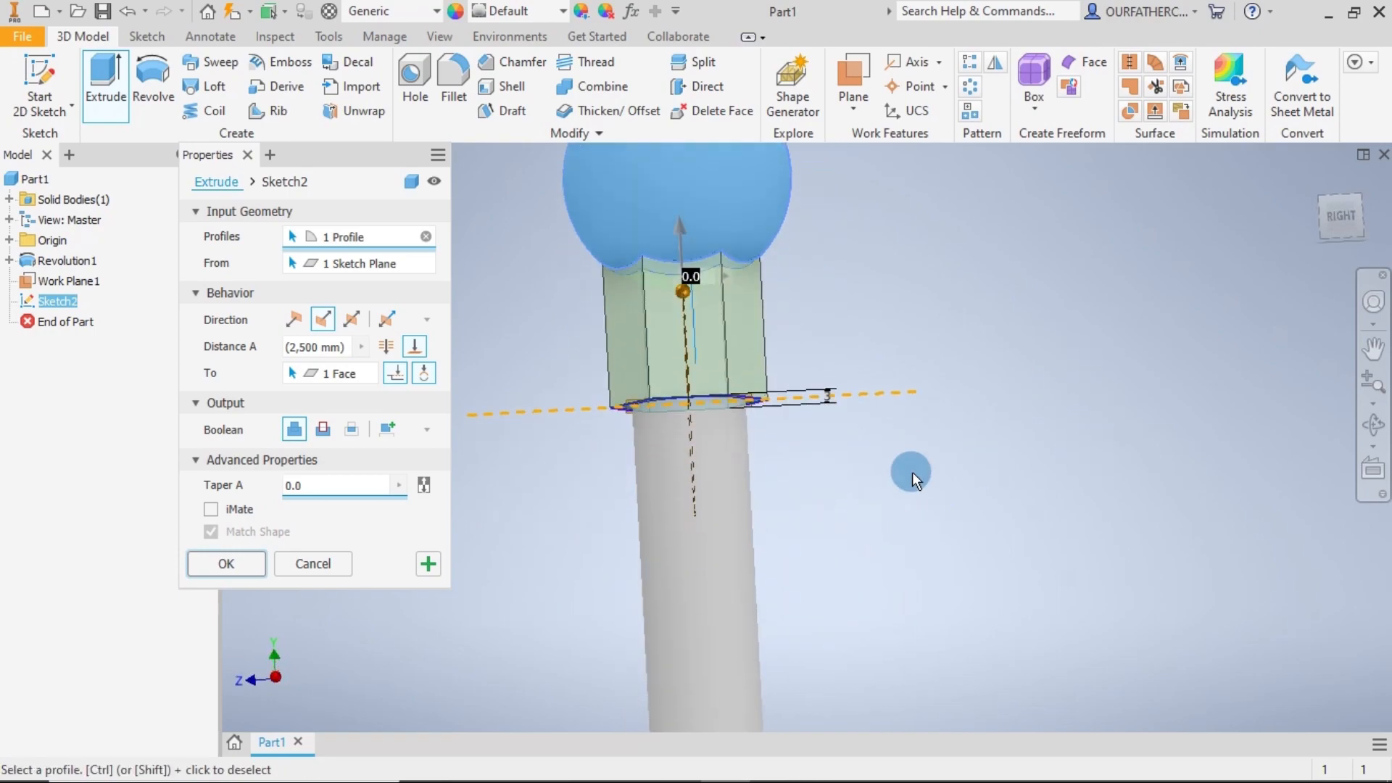
left_click(233, 560)
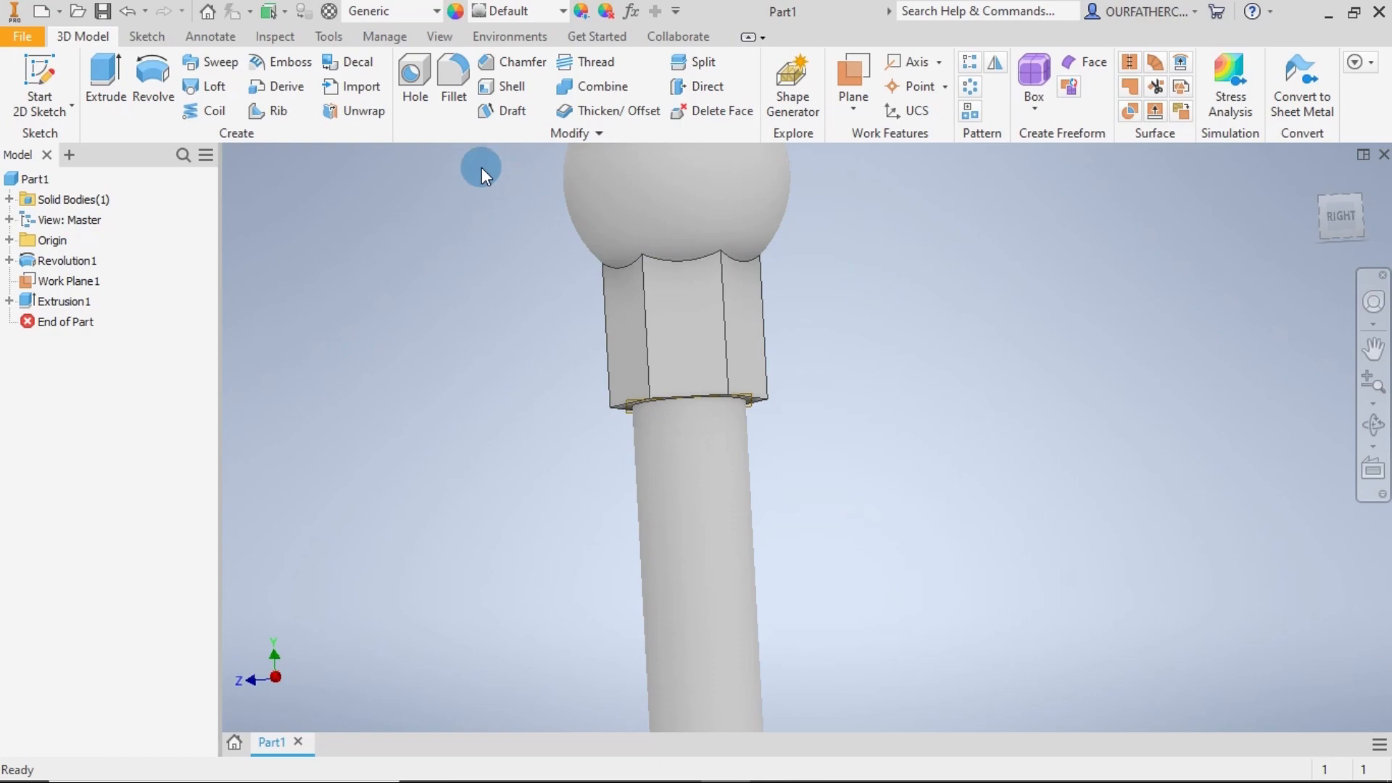
- Start a 0.25 mm constant-radius fillet and select three adjacent edges where the hexagonal collar meets the ball
left_click(458, 74)
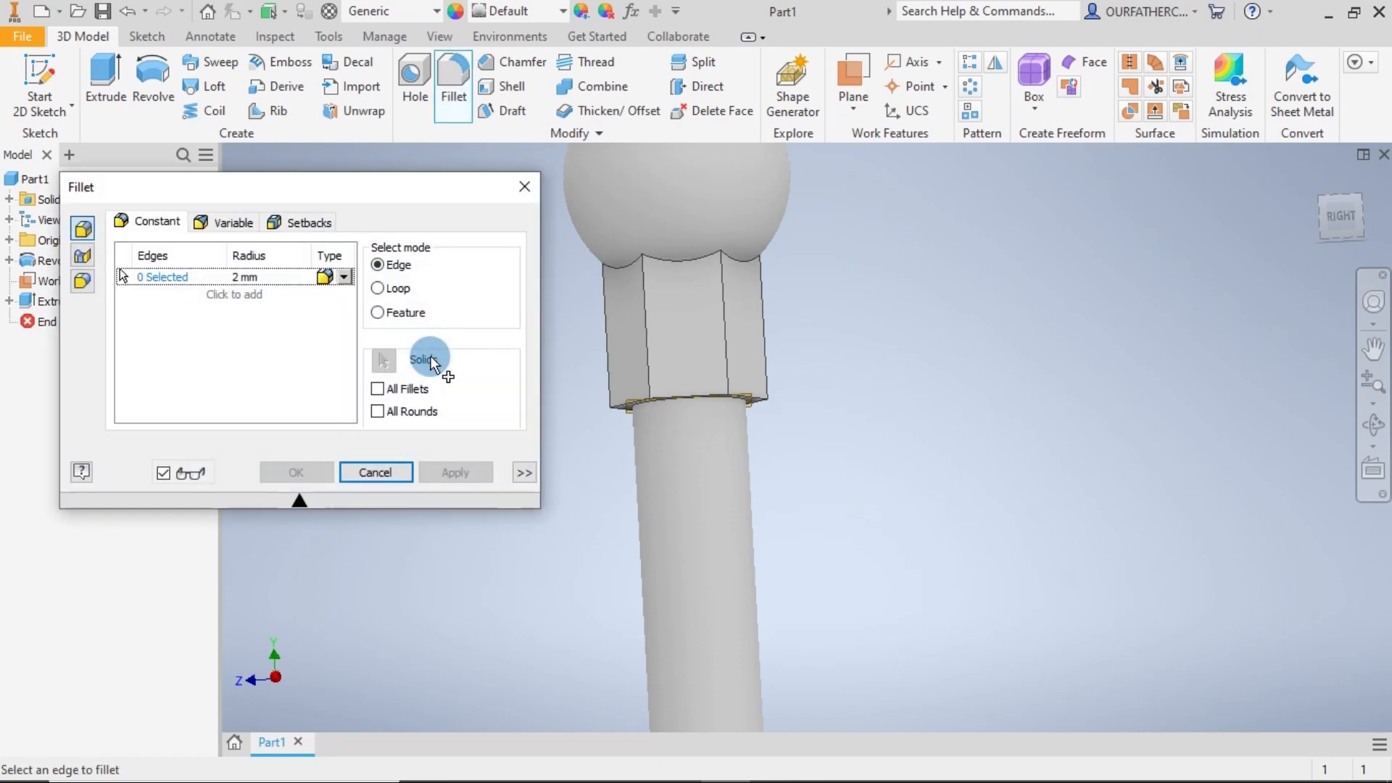
left_click(265, 278)
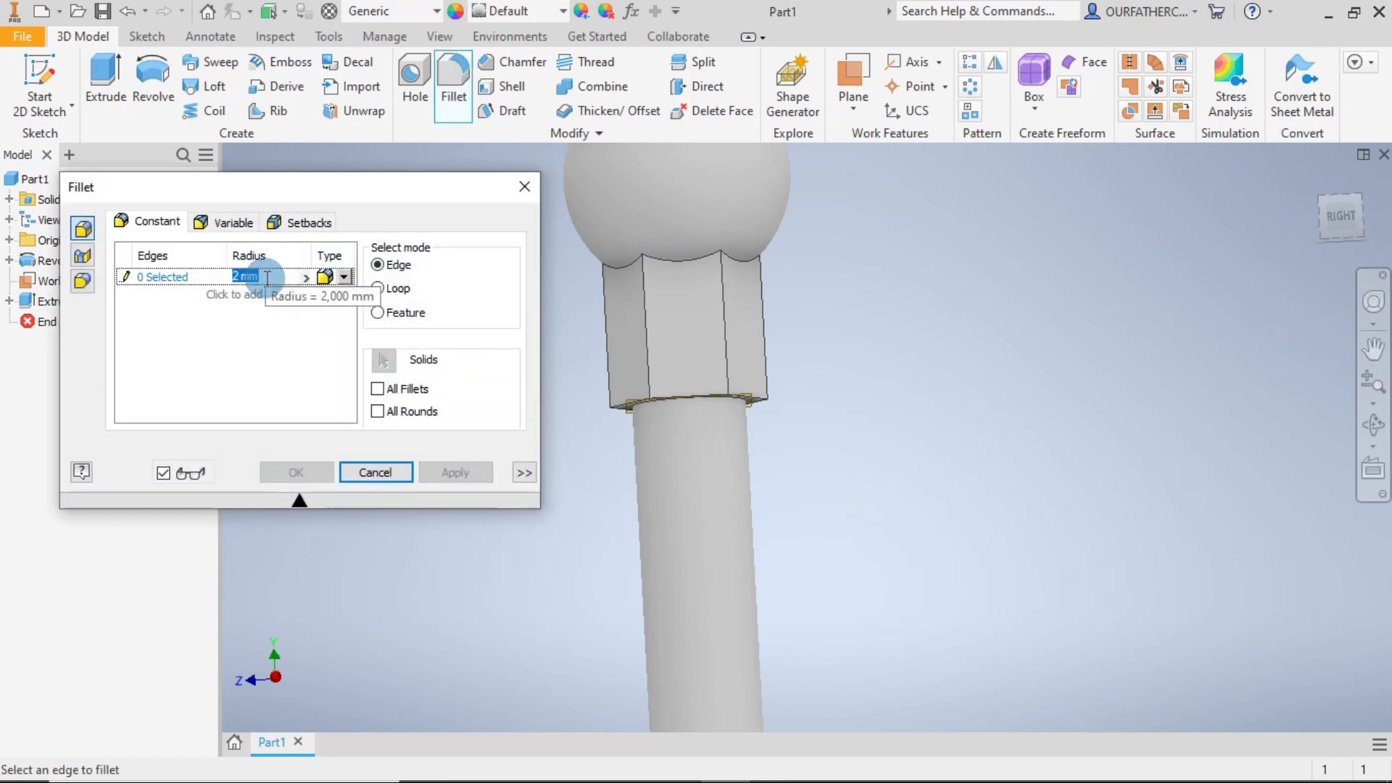
type("0.25")
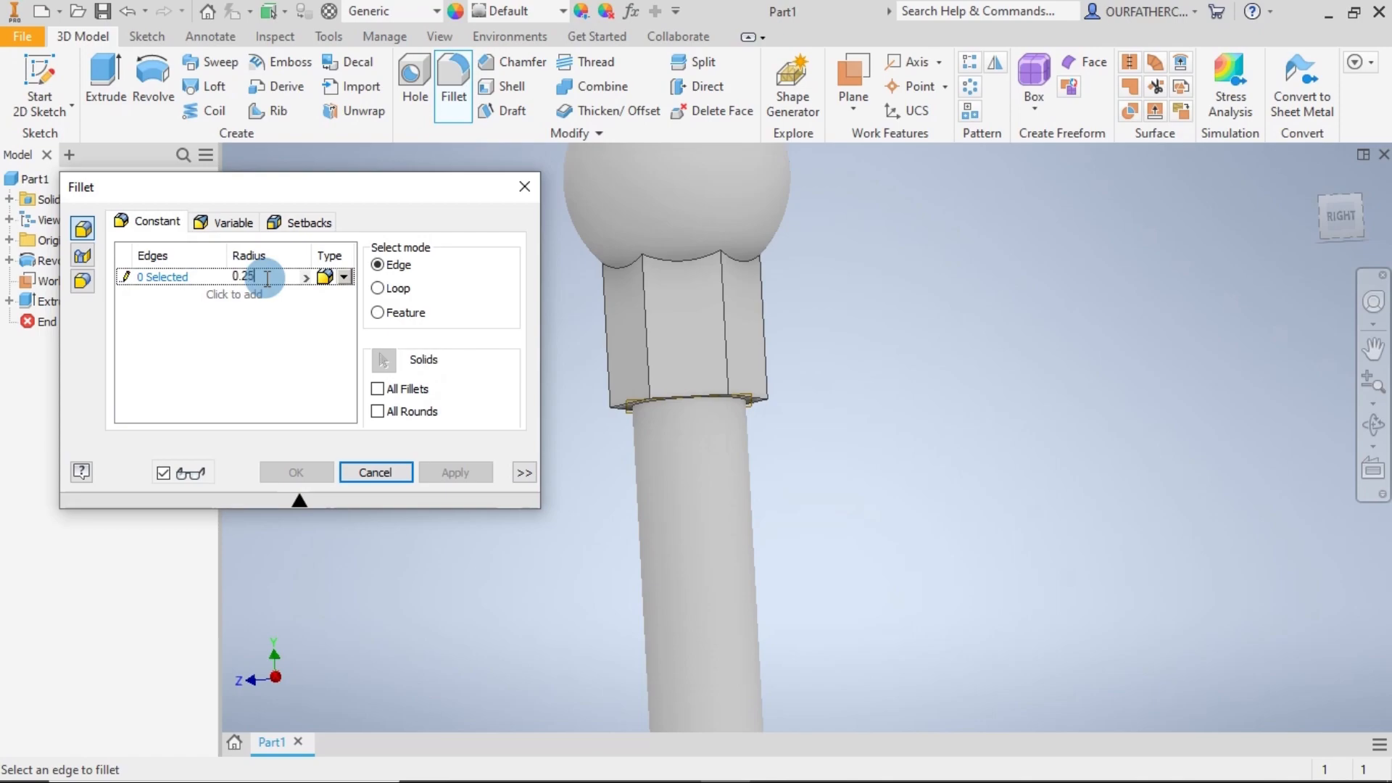
left_click(671, 210)
left_click(684, 257)
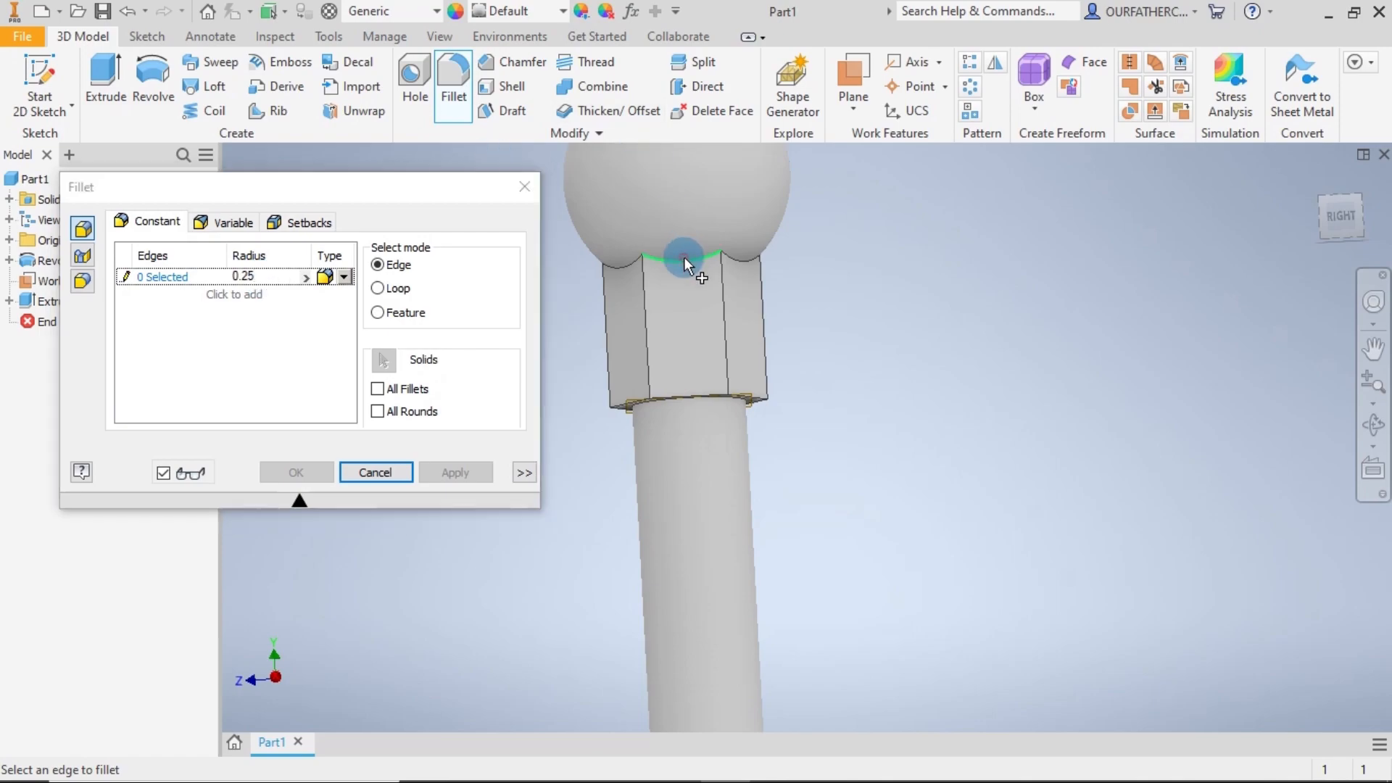
left_click(746, 256)
left_click(624, 267)
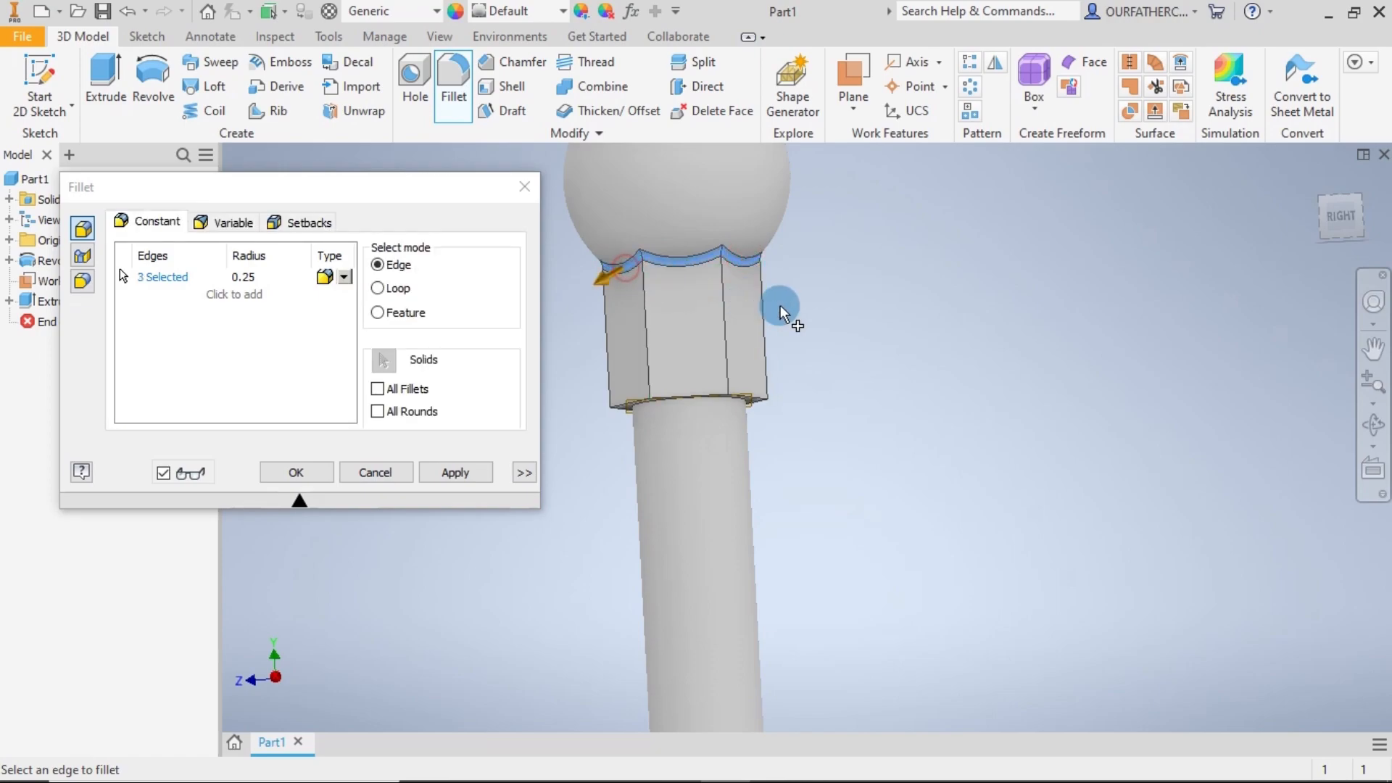
- Include the remaining inside edges of the collar with the All Fillets option and apply the 0.25 mm fillets
middle_click_drag(837, 463, 952, 451, "shift")
middle_click_drag(871, 438, 1095, 372)
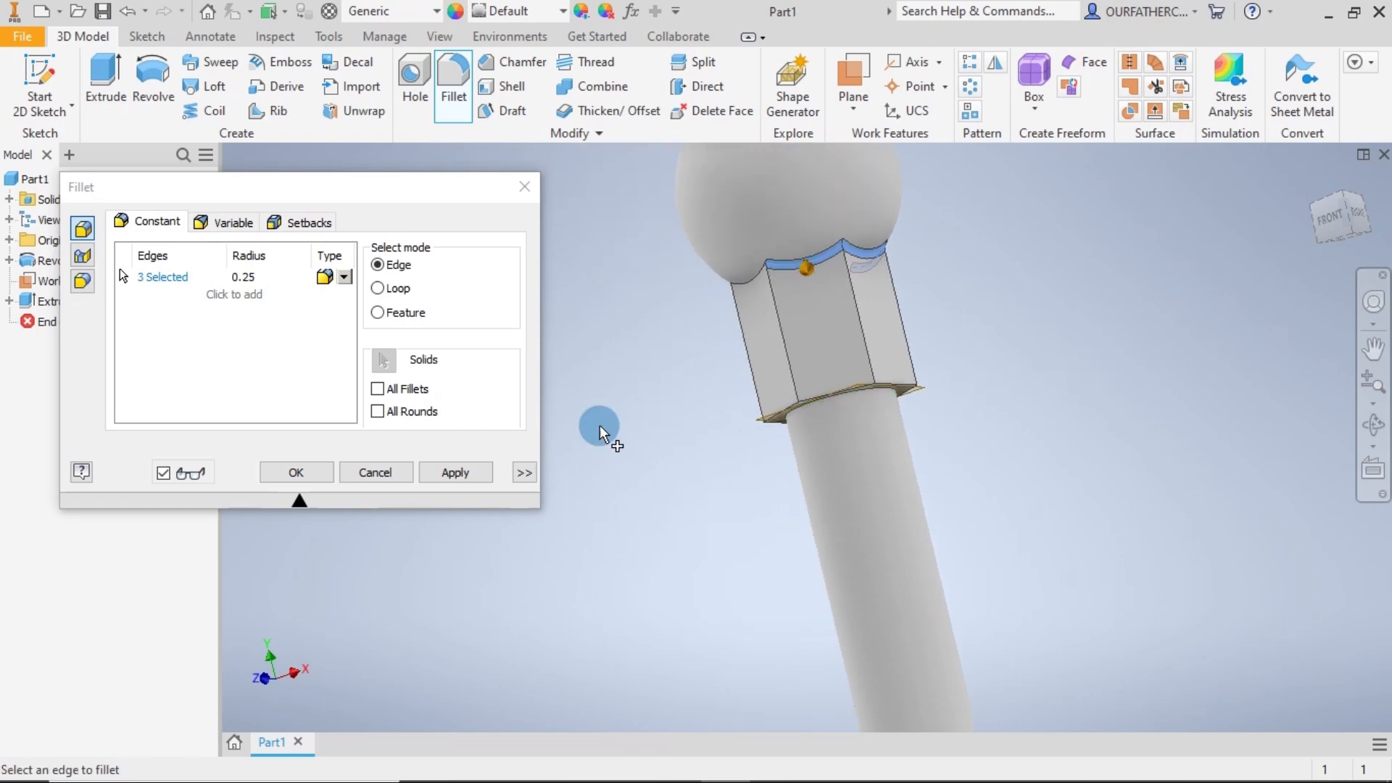
left_click(378, 389)
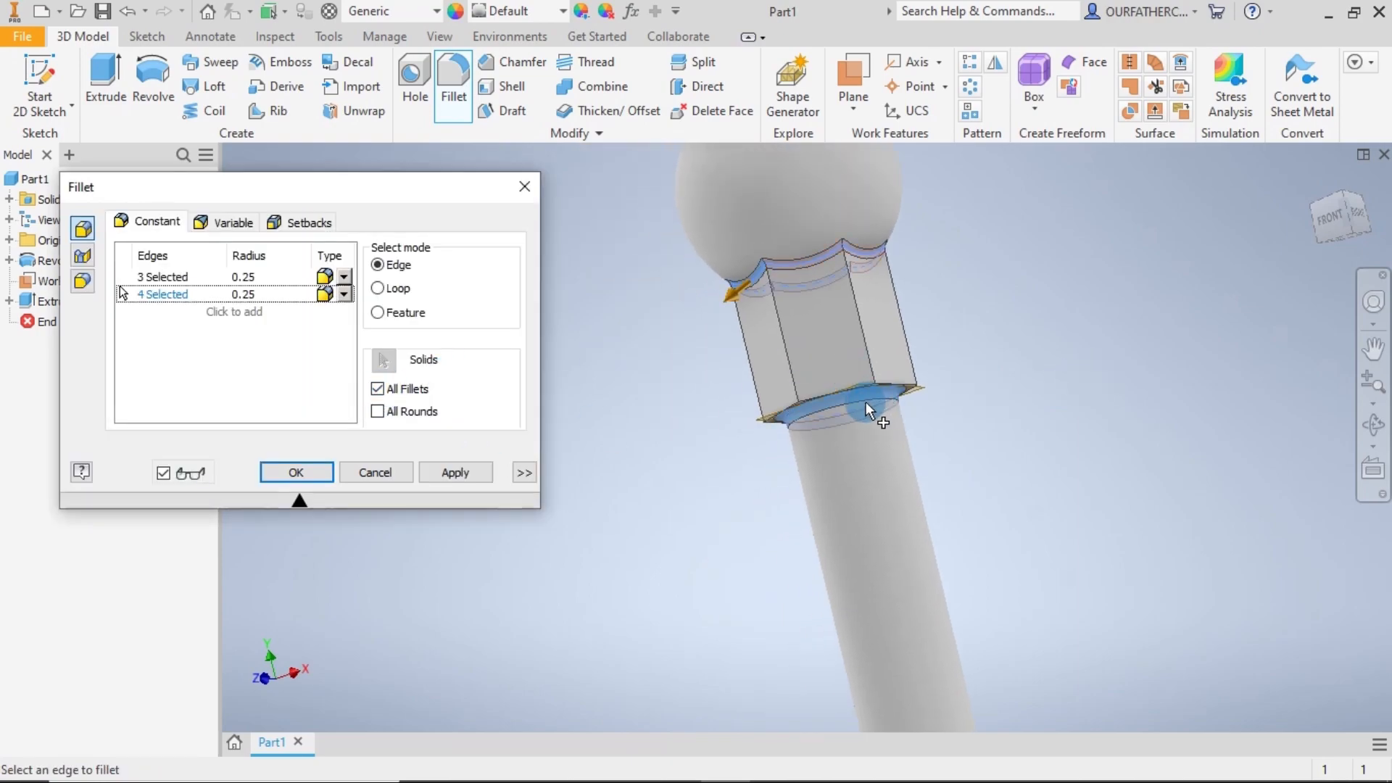
middle_click_drag(1021, 404, 736, 404, "shift")
left_click(459, 471)
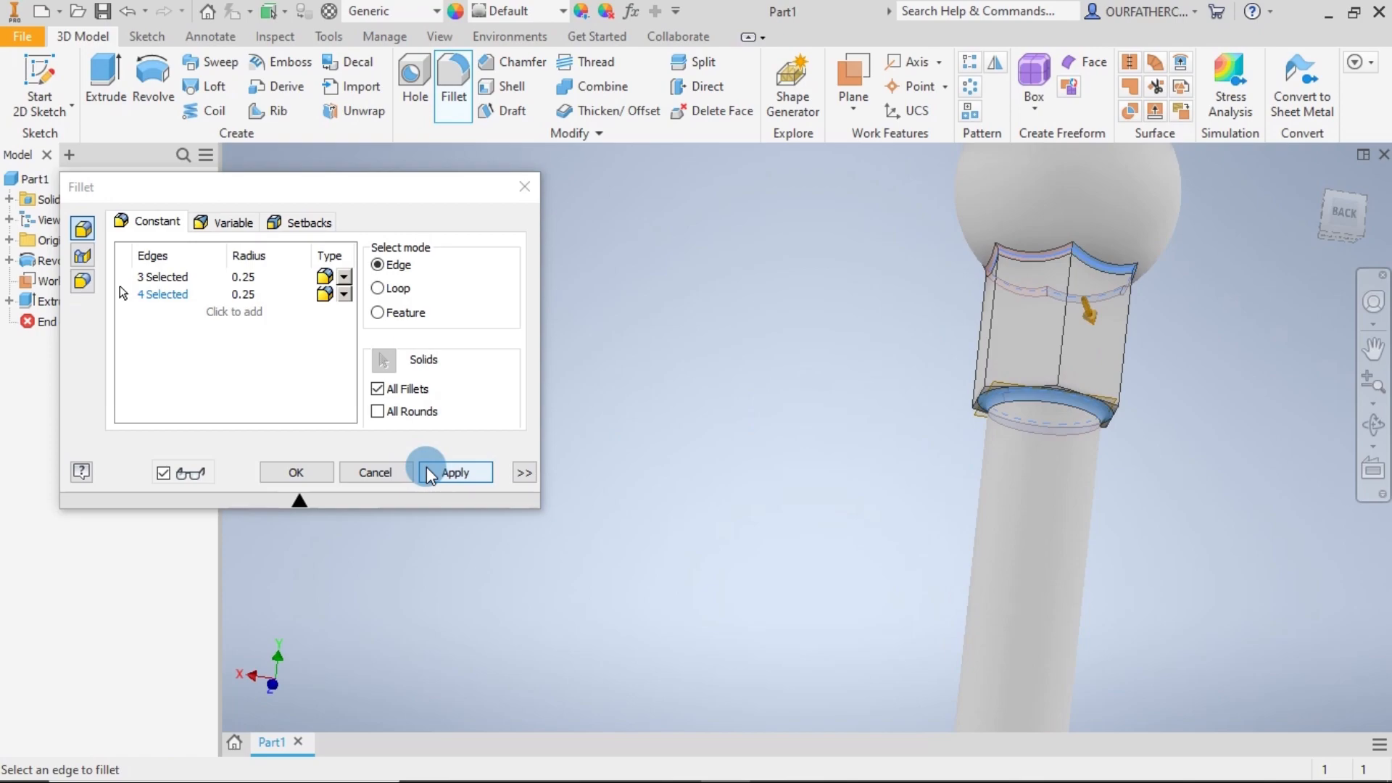
- Apply the collar's inside-edge fillets and select three adjacent lower rim edges of the hexagon for another 0.25 mm fillet
left_click(427, 470)
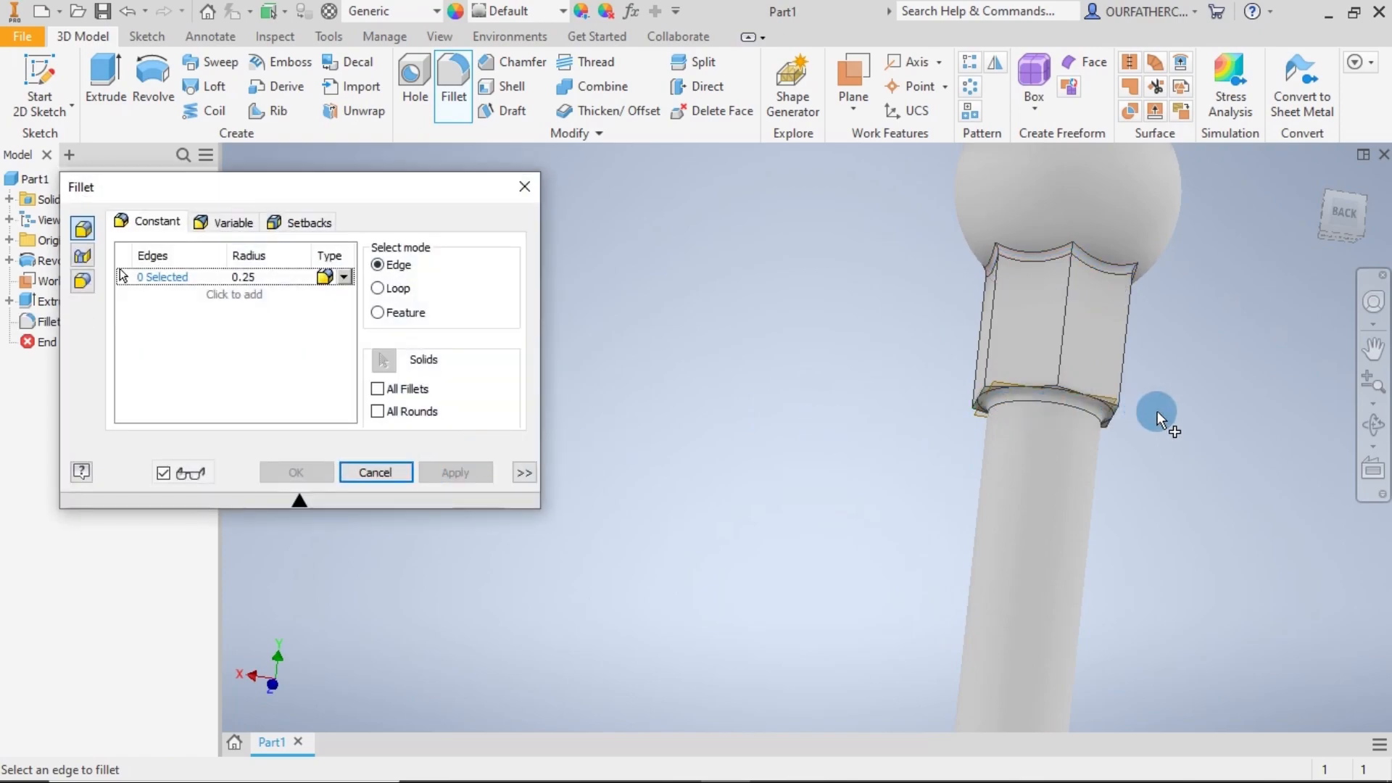
middle_click_drag(1155, 413, 1211, 404, "shift")
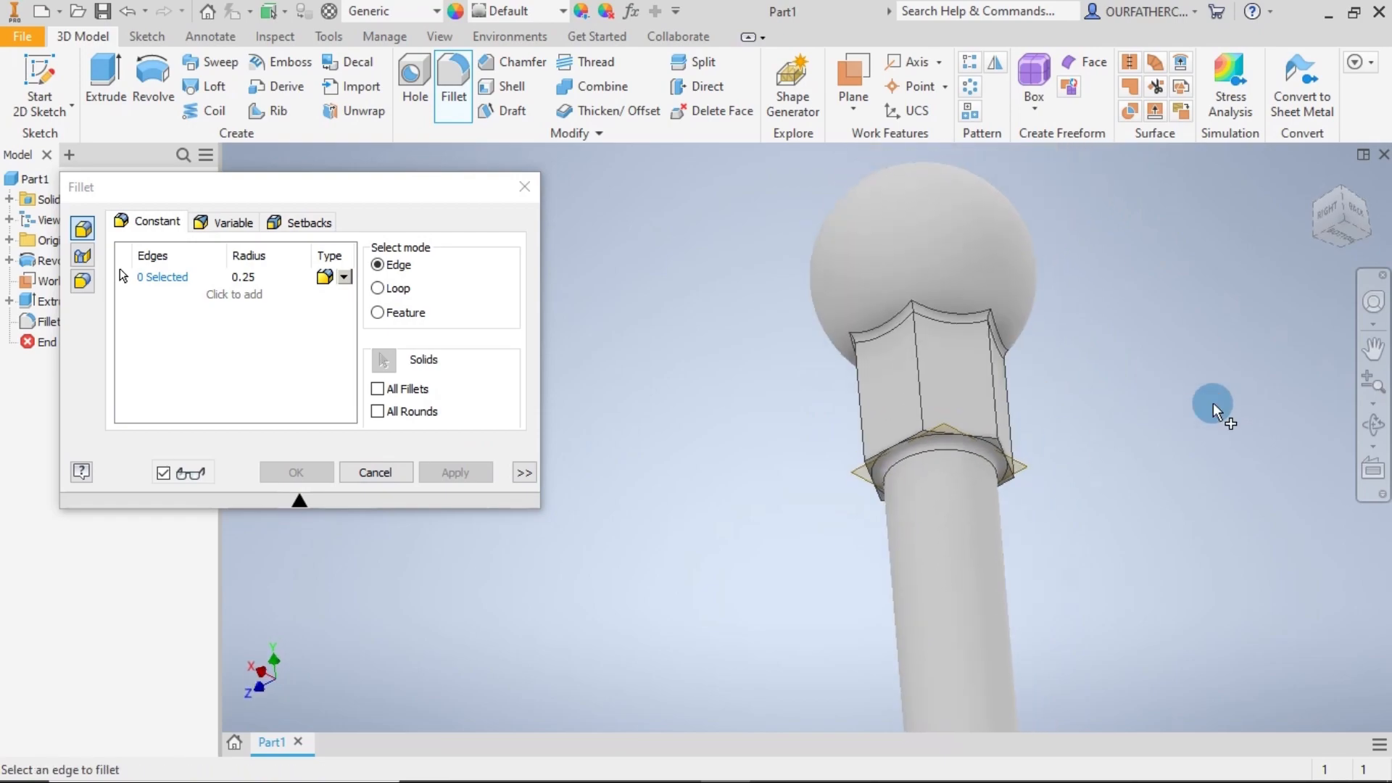
scroll(929, 468, "up", 3)
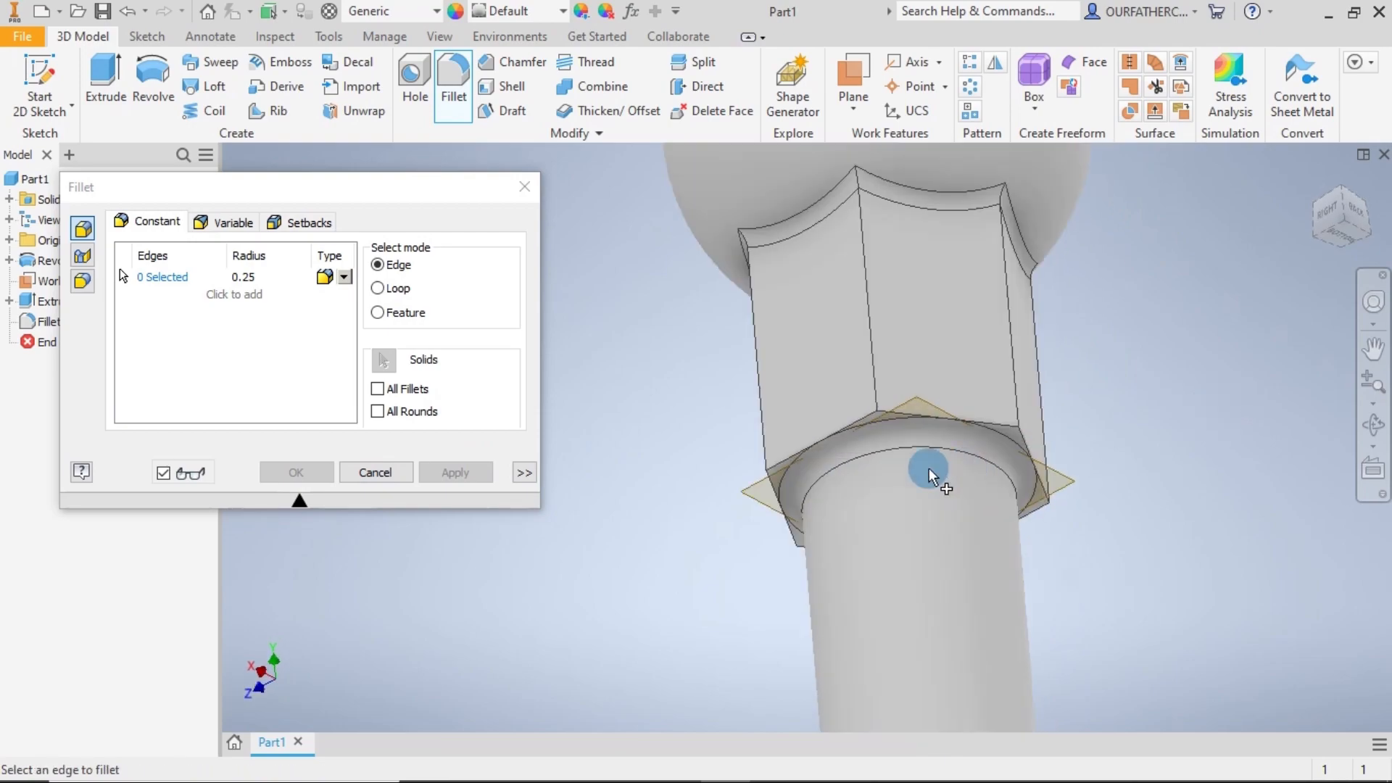
left_click(857, 420)
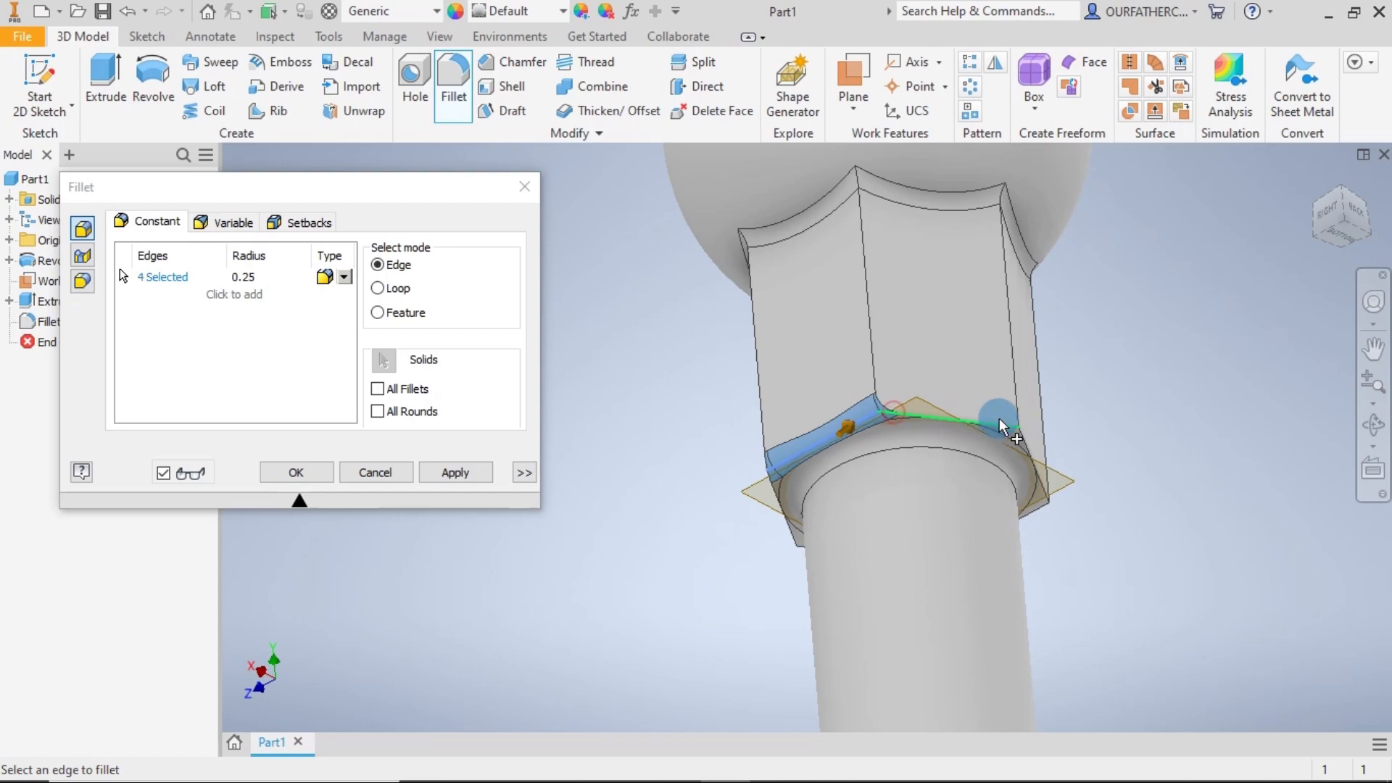
left_click(1042, 472)
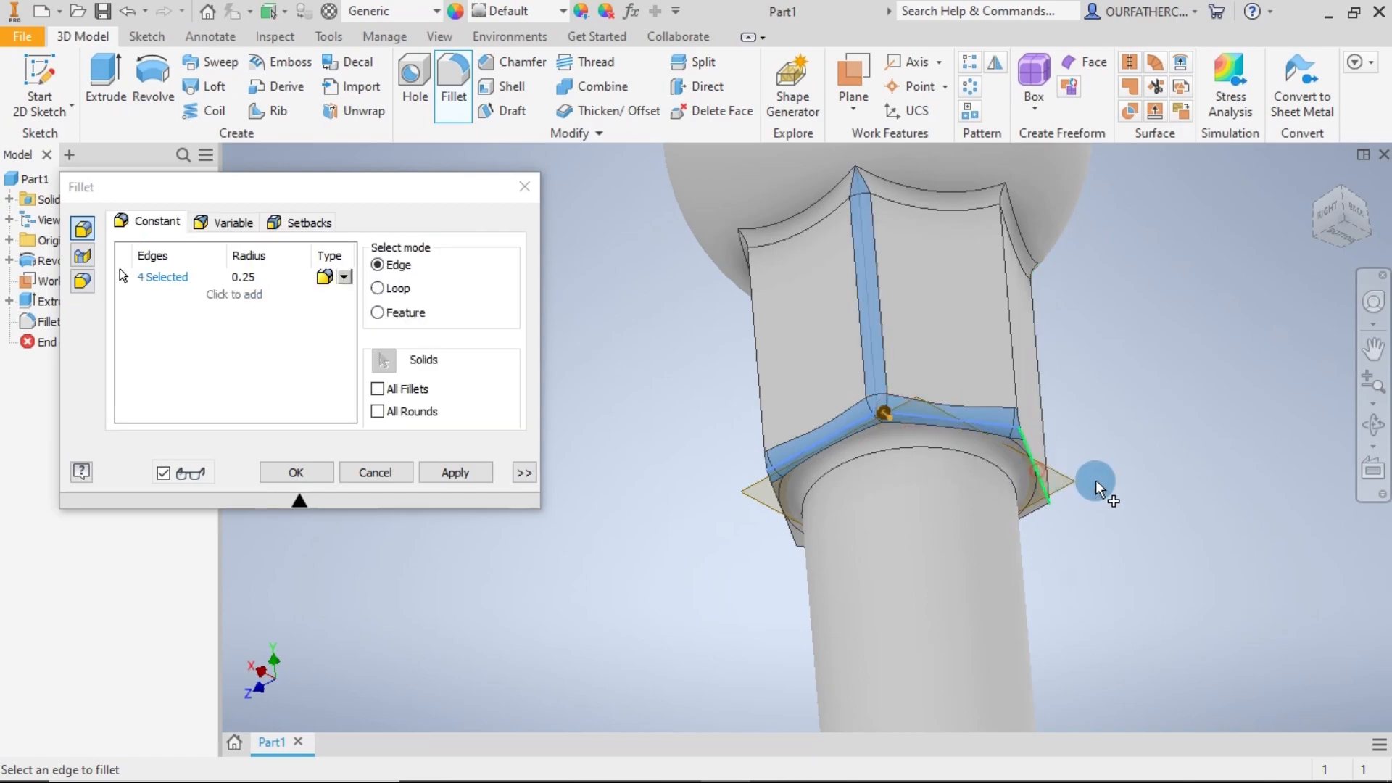
- Add two more adjacent lower rim edges of the hexagonal collar to the 0.25 mm fillet selection
middle_click_drag(1168, 472, 641, 396, "shift")
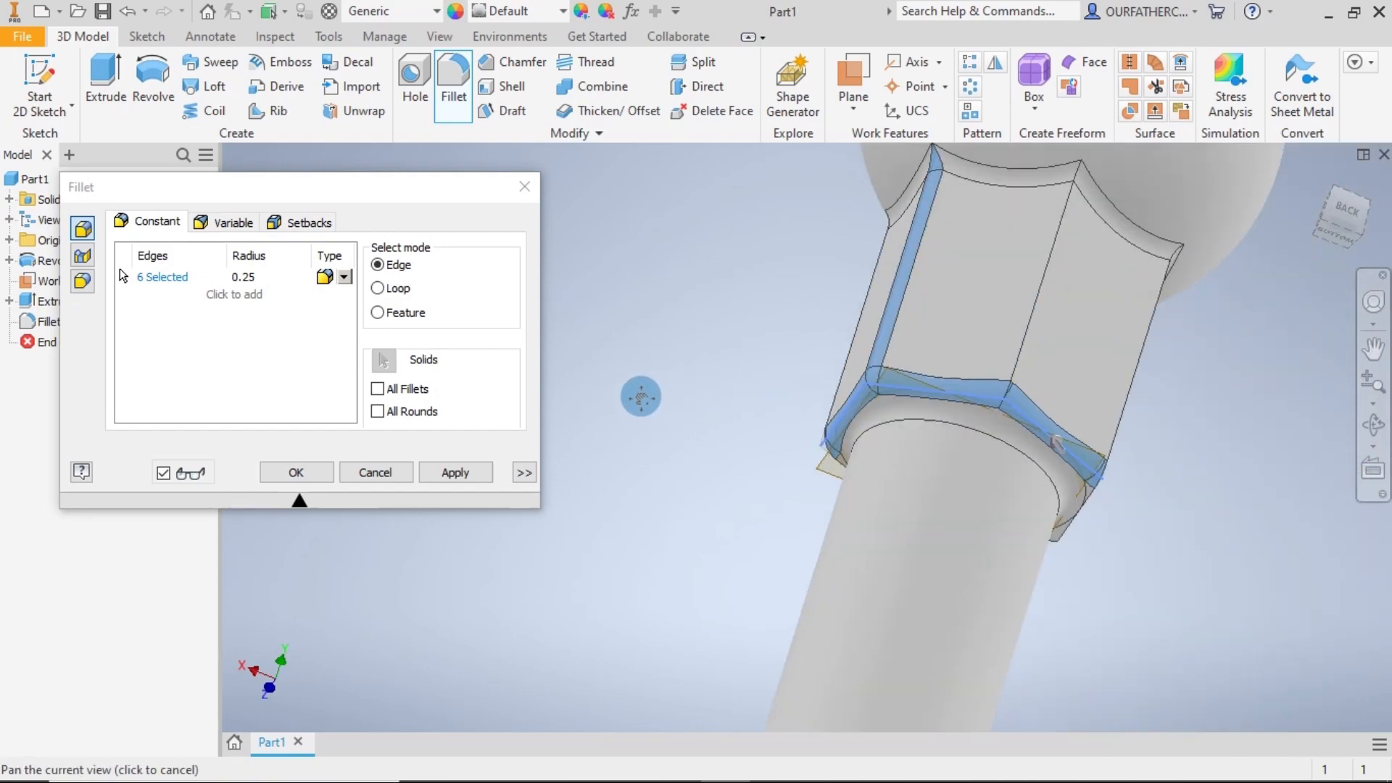
middle_click_drag(1045, 505, 1094, 528, "shift")
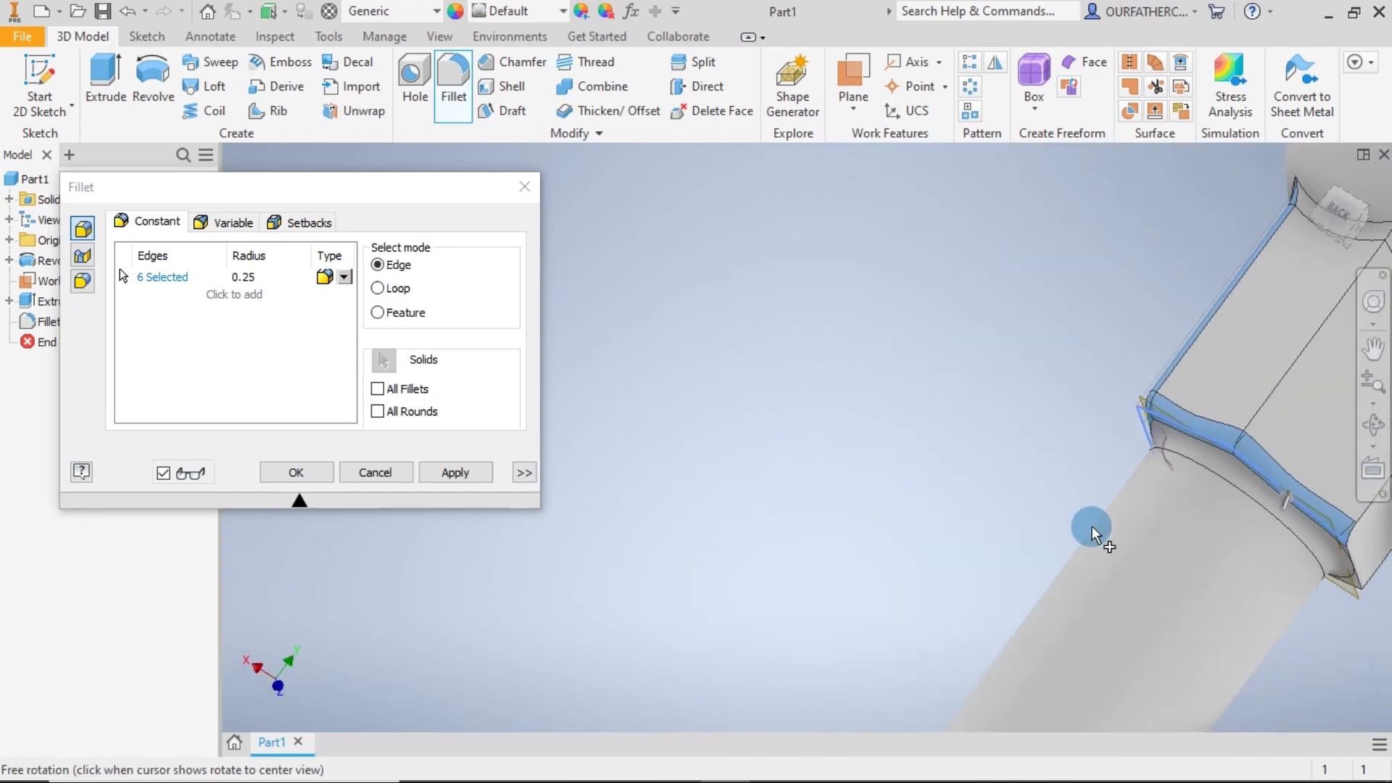
middle_click_drag(1101, 428, 862, 390, "shift")
scroll(850, 416, "up", 3)
scroll(848, 417, "up", 2)
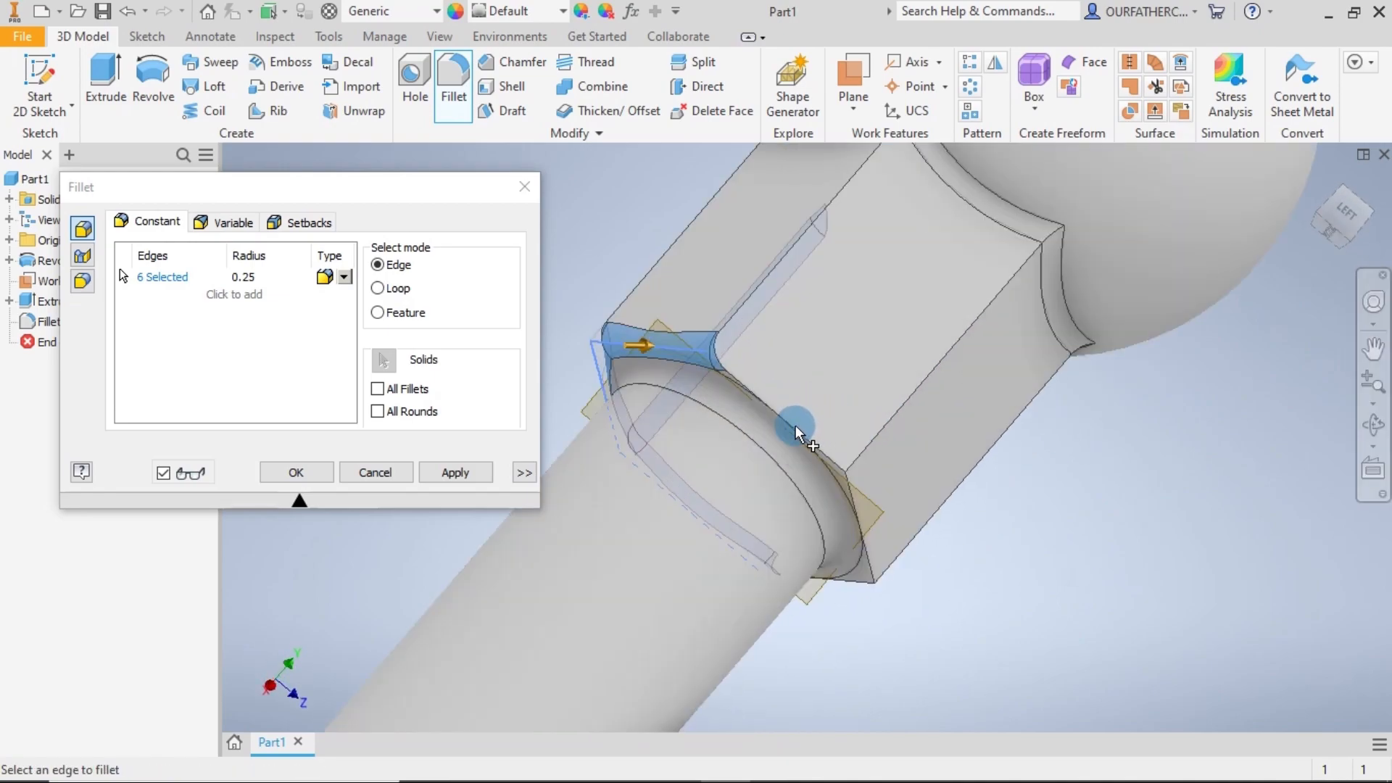
left_click(854, 497)
left_click(858, 521)
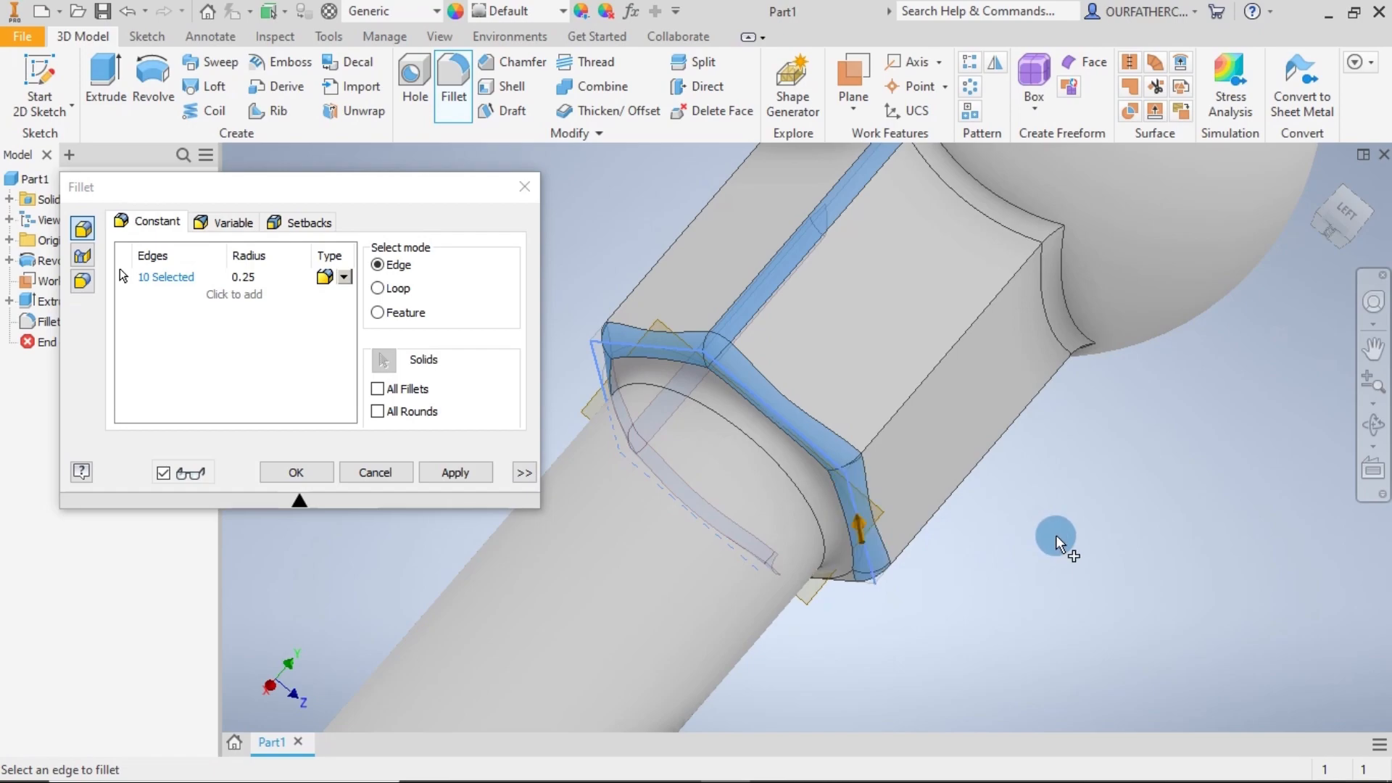
- Add the last lower rim edge of the hexagonal collar and an adjoining vertical edge to the fillet selection
scroll(1056, 534, "down", 4)
scroll(1056, 535, "down", 2)
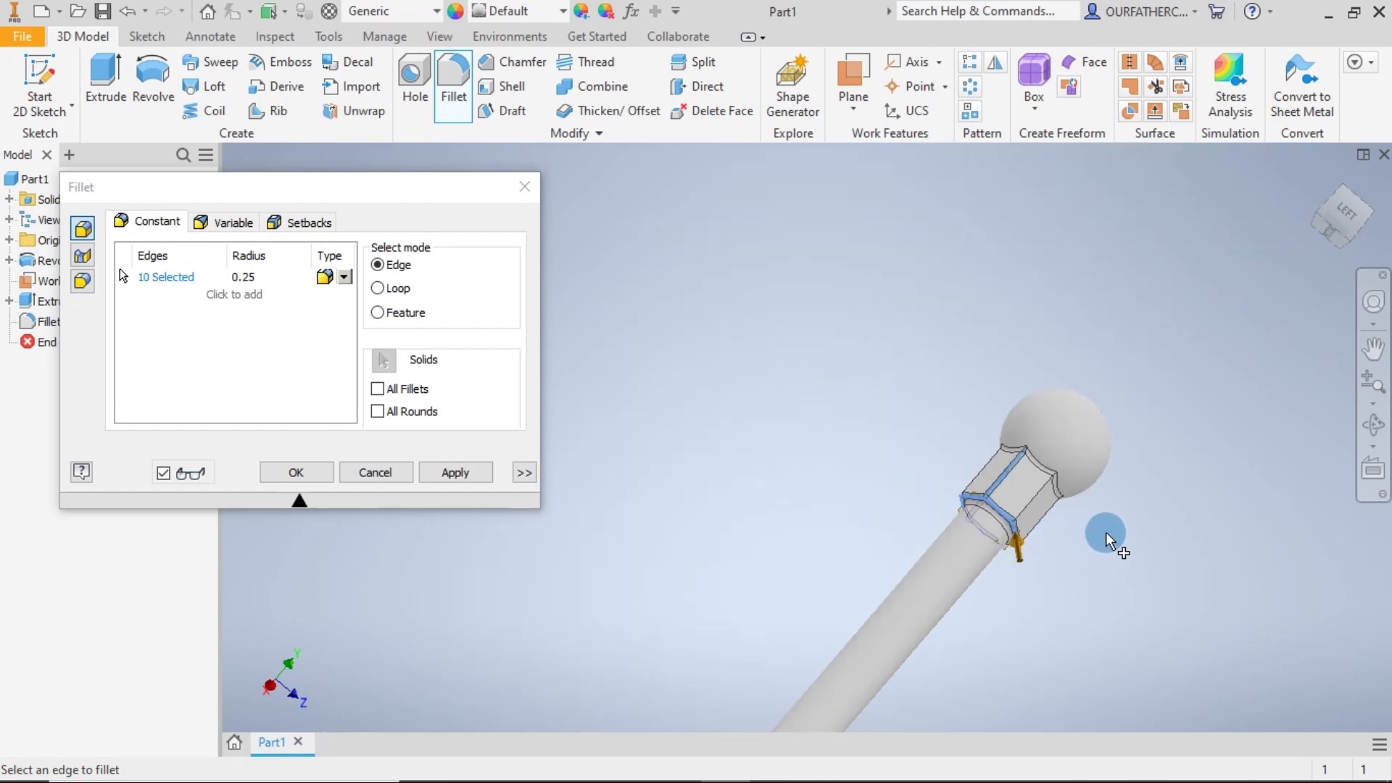
left_click(1310, 180)
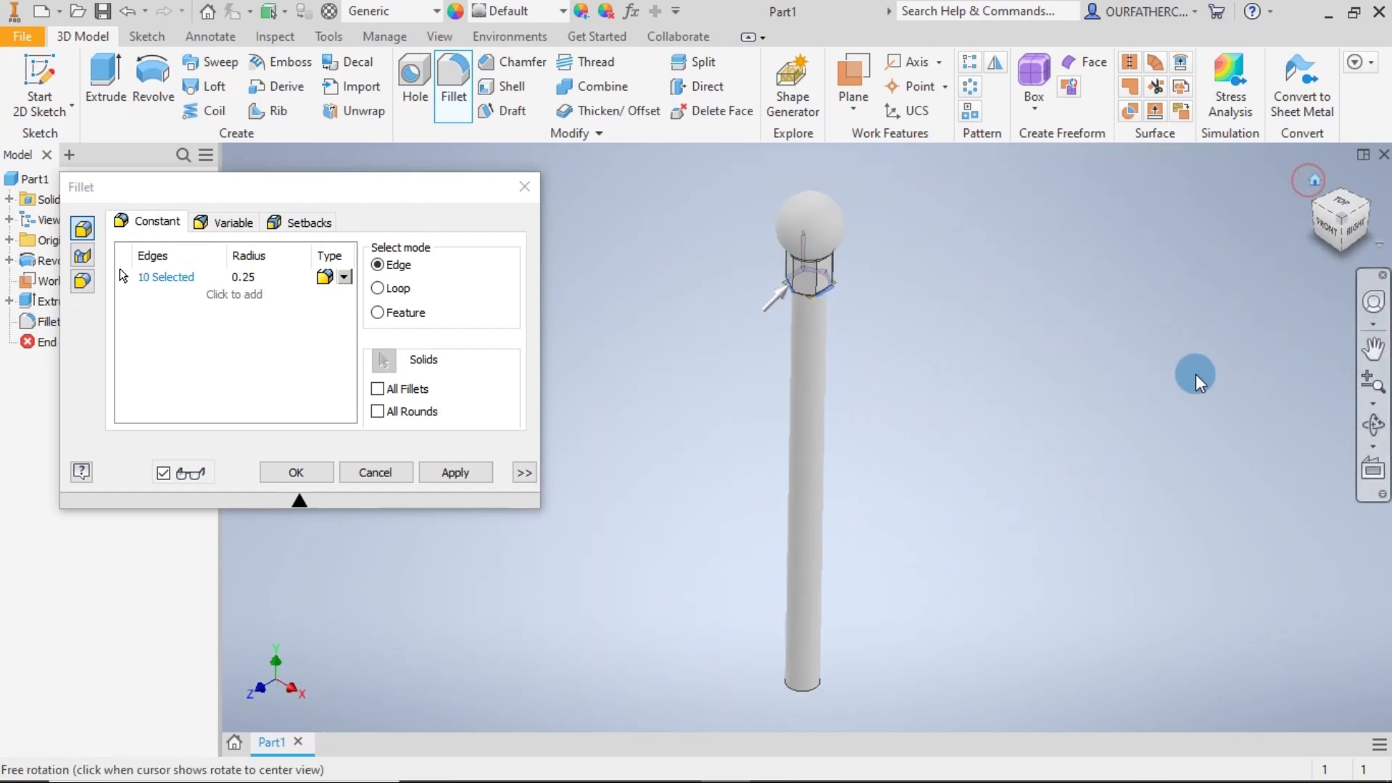
middle_click_drag(840, 288, 839, 227, "shift")
scroll(802, 273, "up", 5)
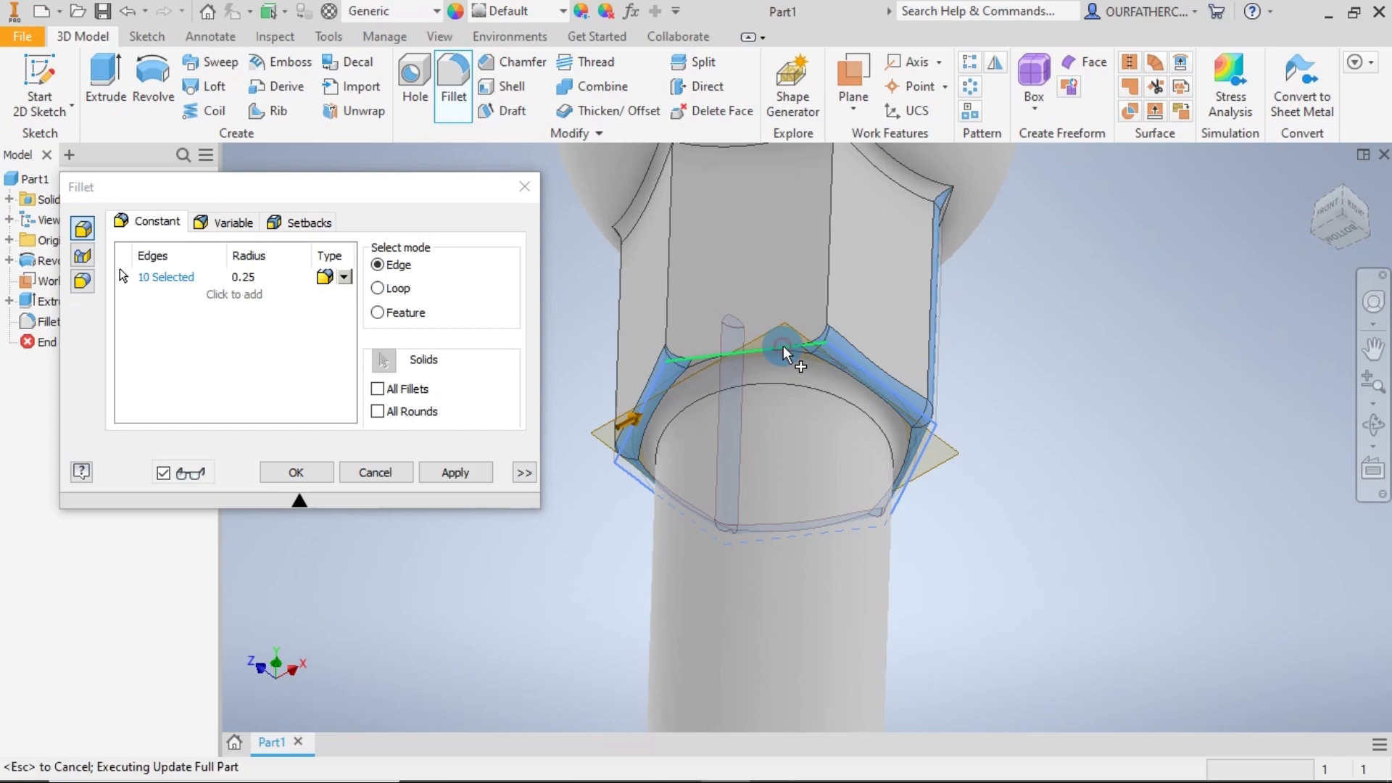
left_click(782, 346)
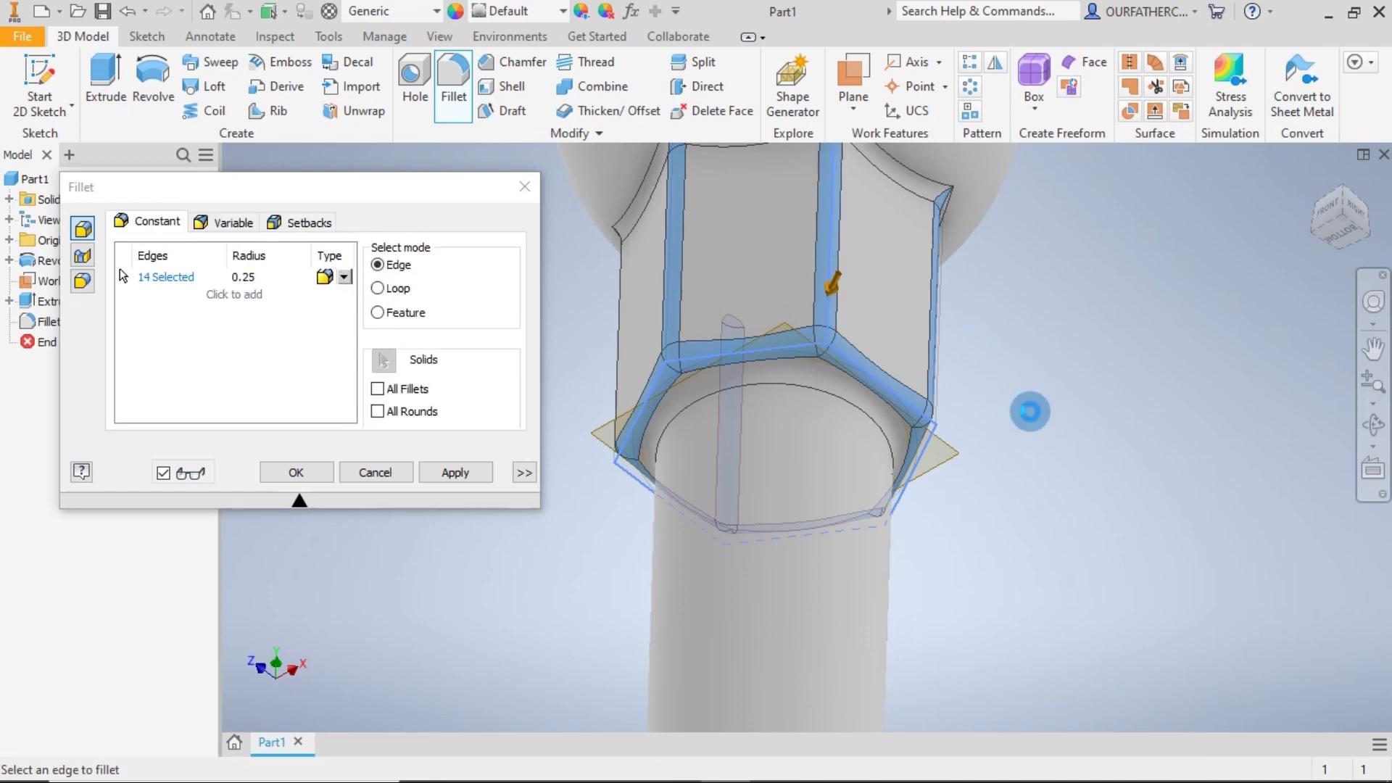
- Add two more of the hexagonal collar's vertical corner edges to the 0.25 mm fillet selection
scroll(1024, 434, "down", 3)
middle_click_drag(1022, 447, 1048, 445, "shift")
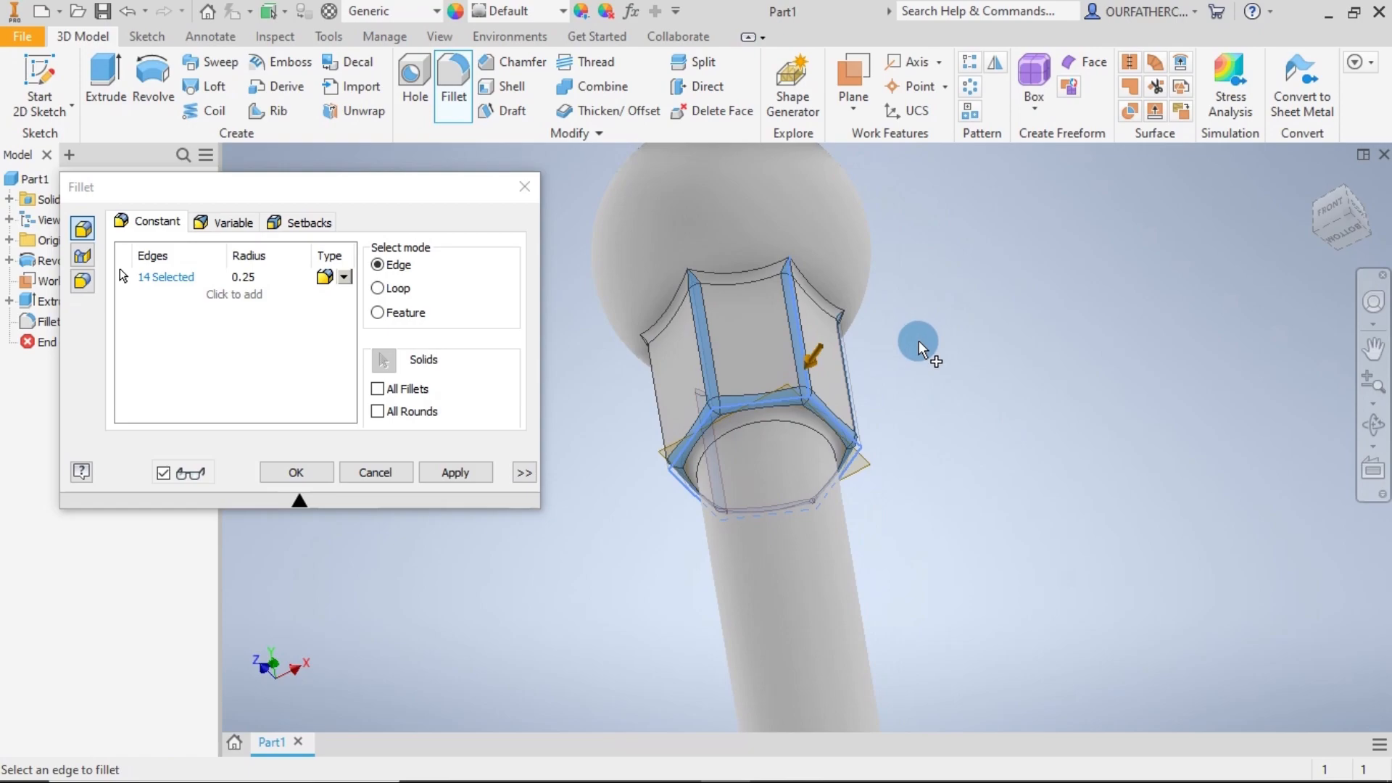
middle_click_drag(927, 340, 1014, 320, "shift")
middle_click_drag(890, 388, 1106, 317)
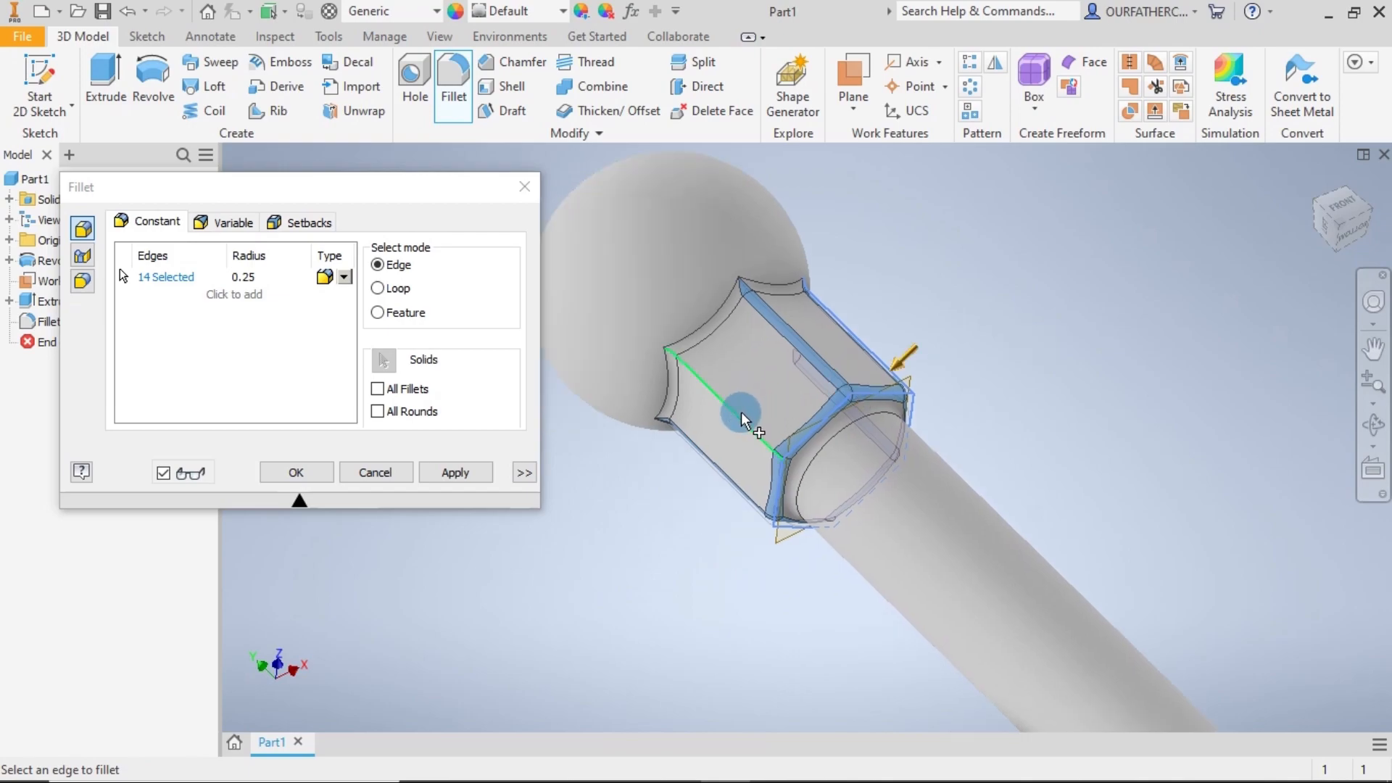
left_click(741, 415)
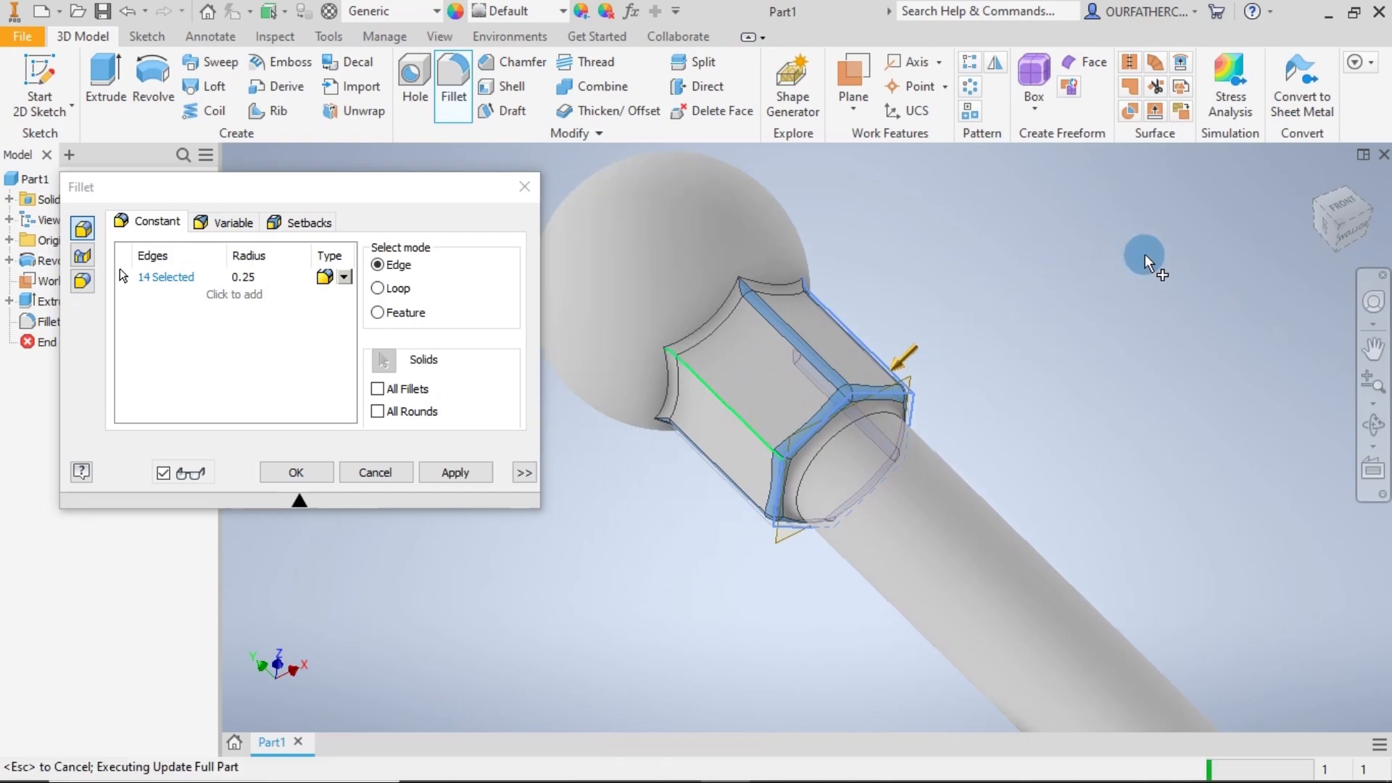
left_click(1313, 178)
left_click(955, 279)
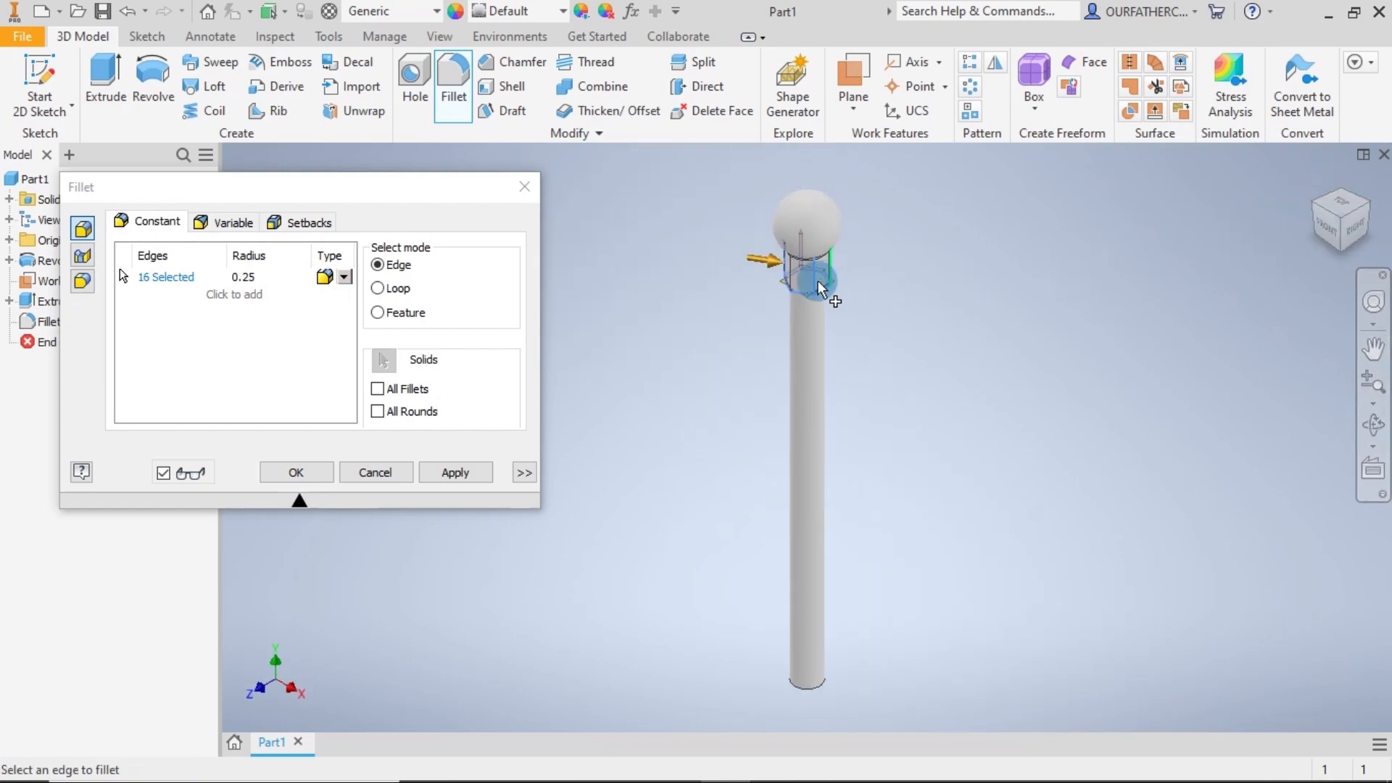
scroll(816, 280, "up", 5)
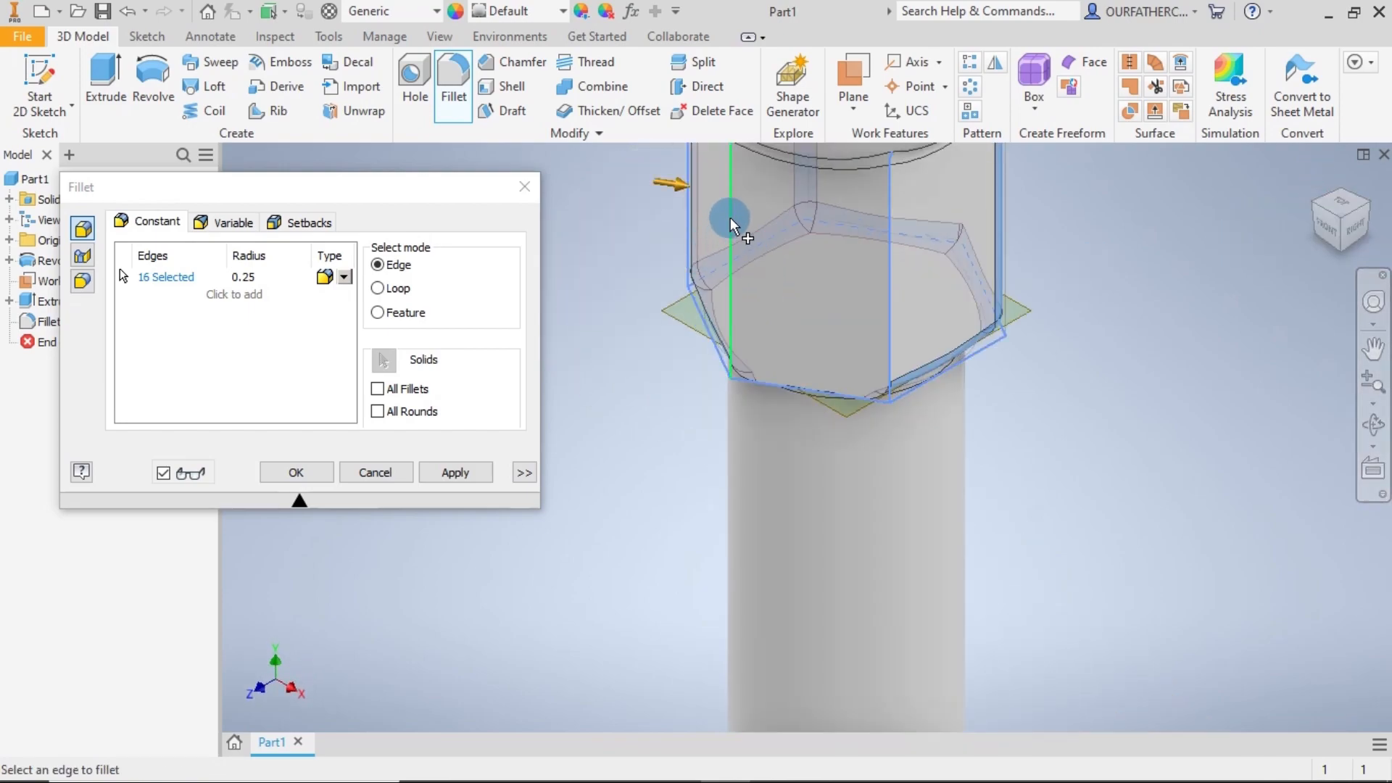
left_click(729, 218)
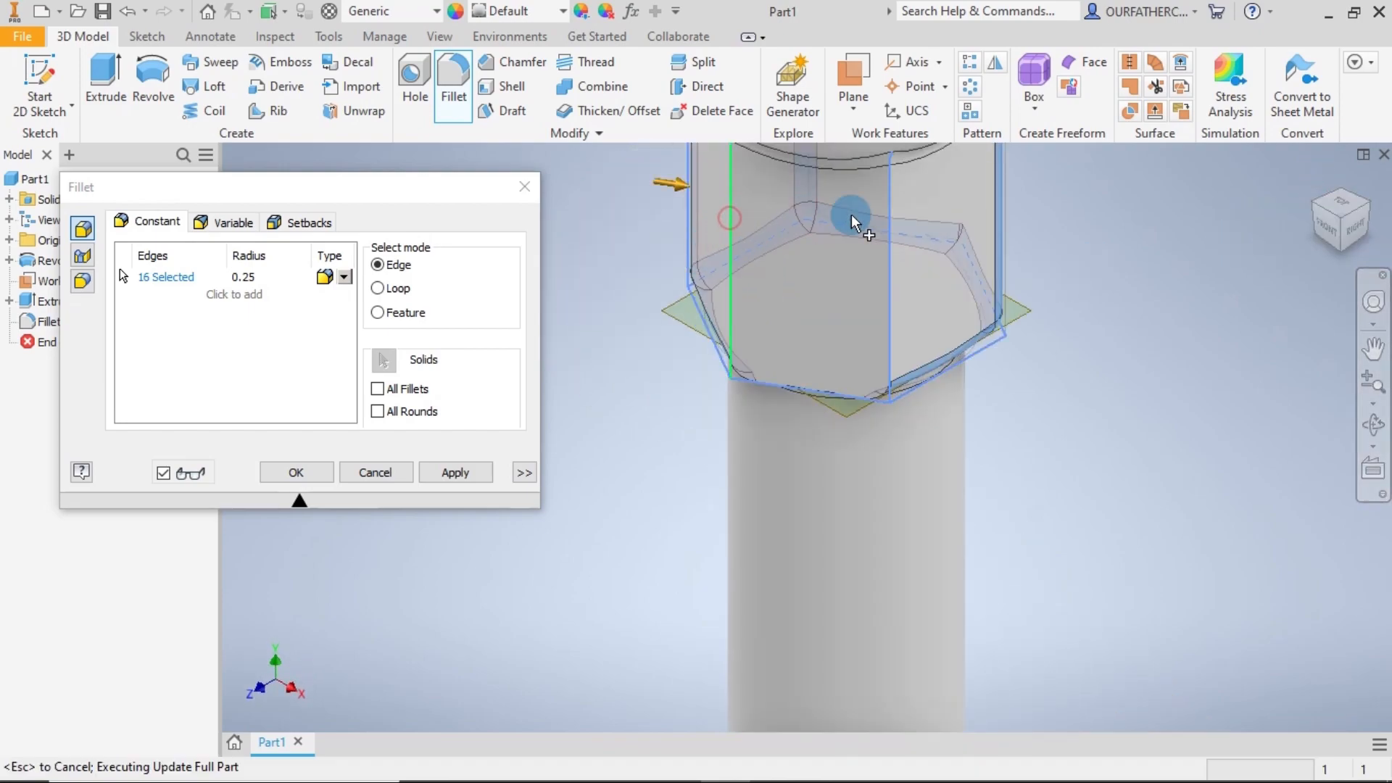
left_click(893, 284)
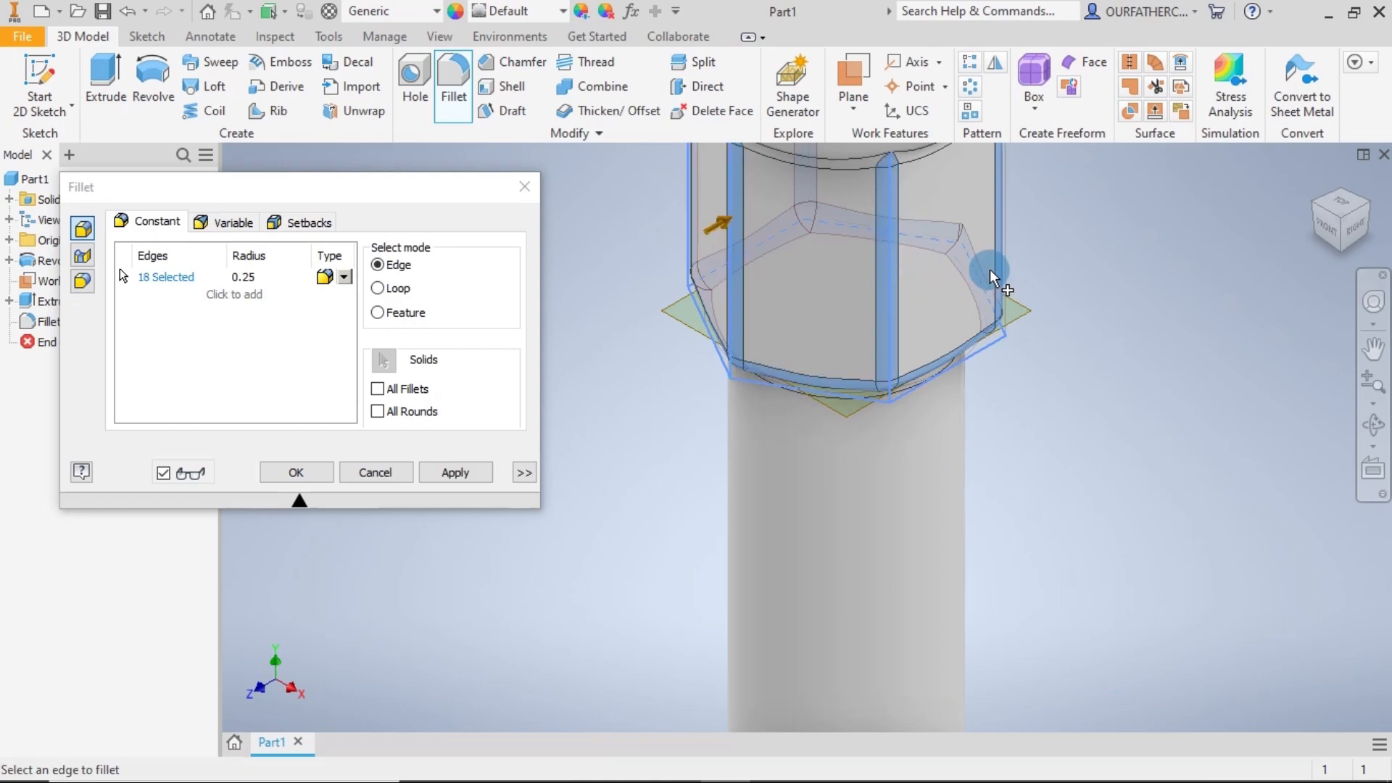
- Add the three remaining vertical corner edges of the hexagonal collar to the fillet selection
scroll(1284, 214, "up", 5)
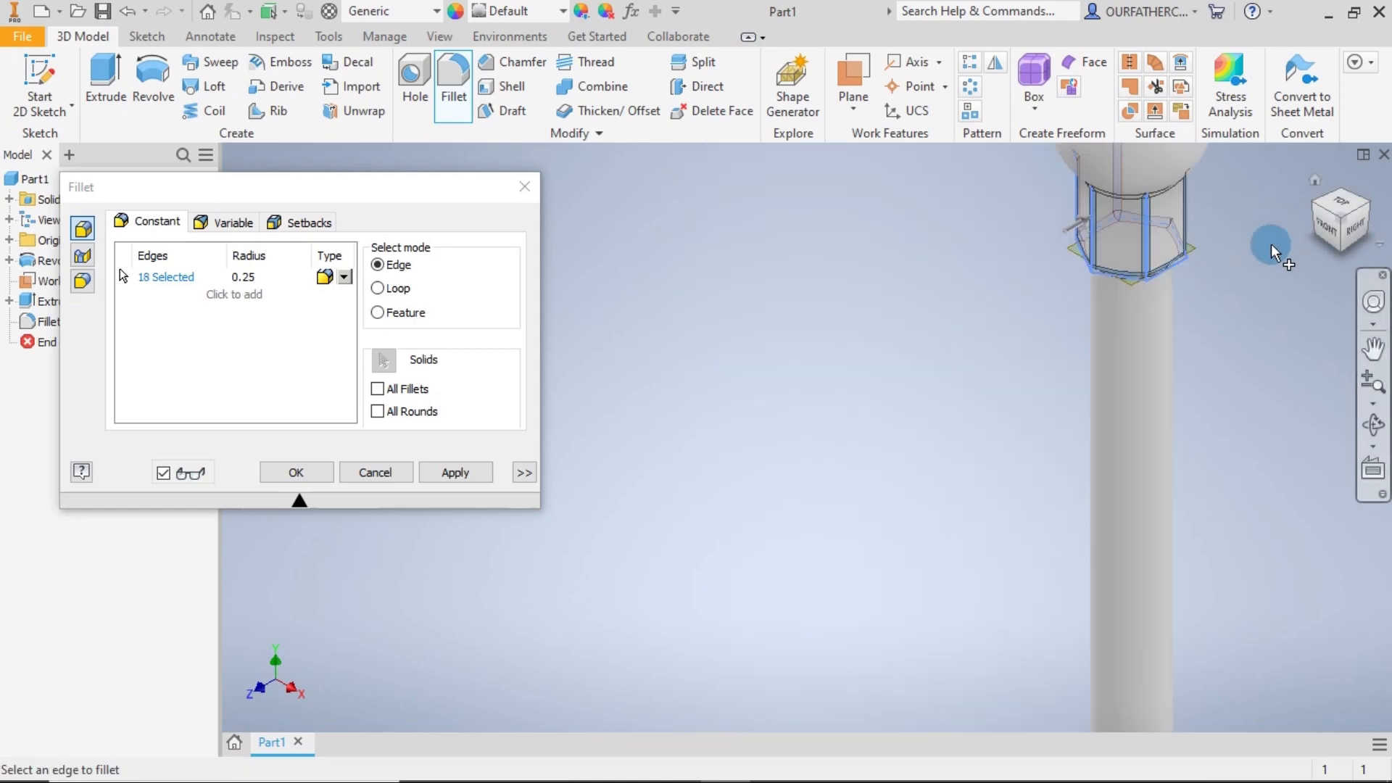
left_click(1368, 223)
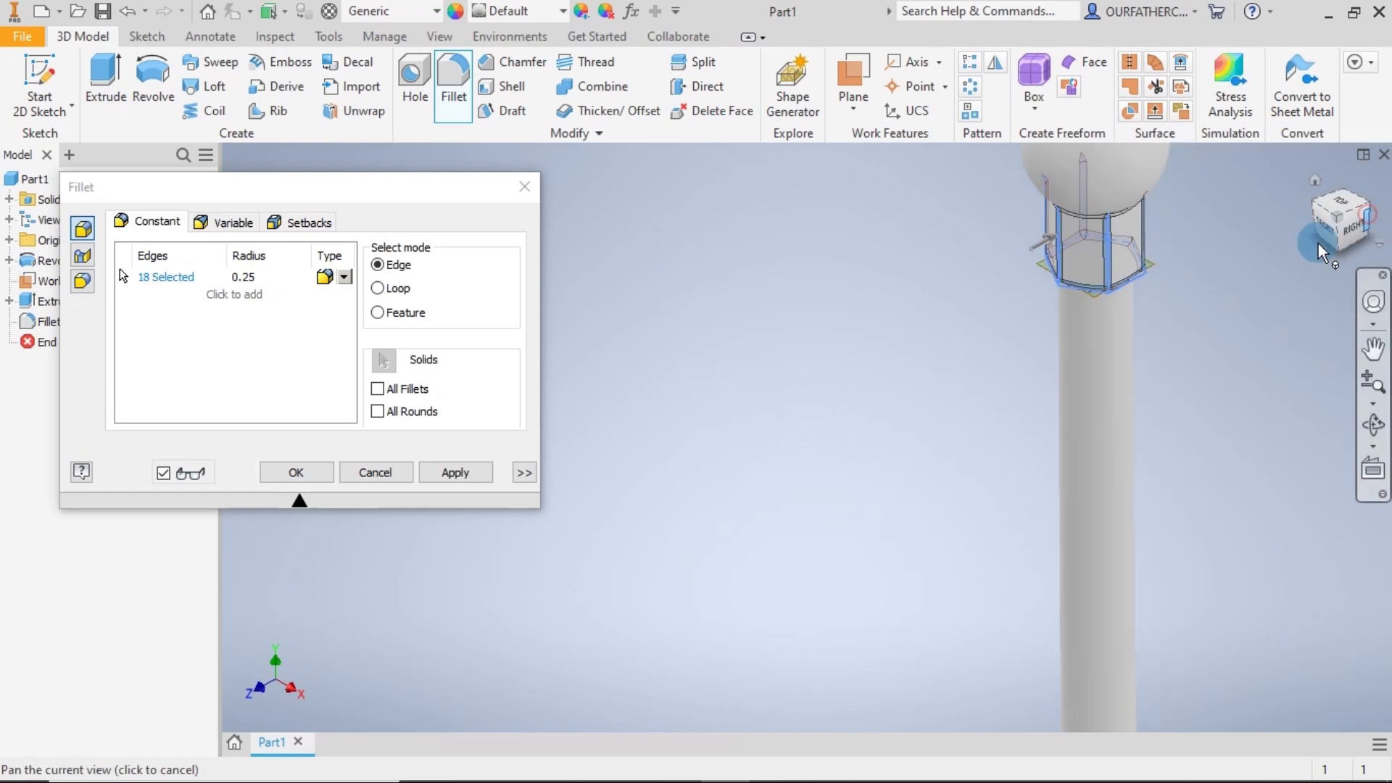
scroll(788, 393, "down", 6)
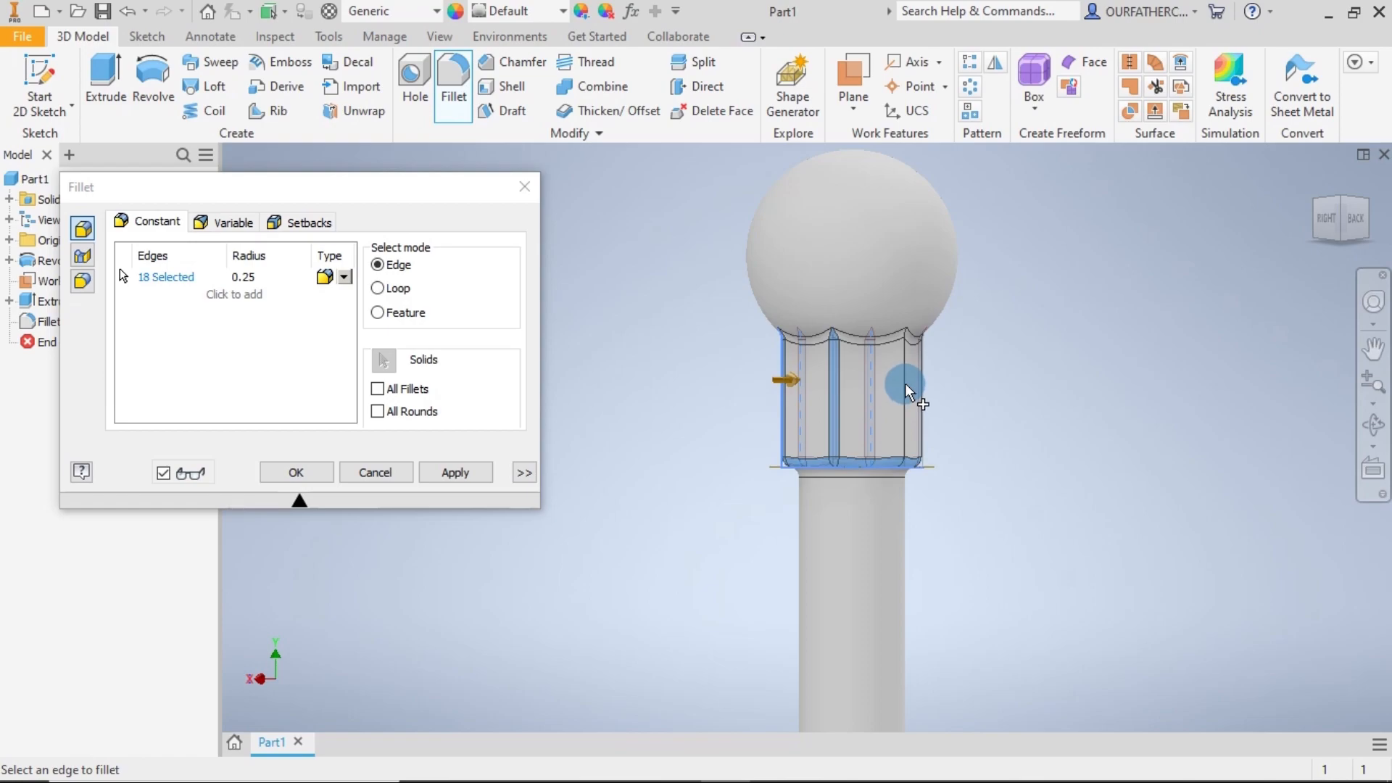
scroll(904, 383, "down", 5)
left_click(902, 366)
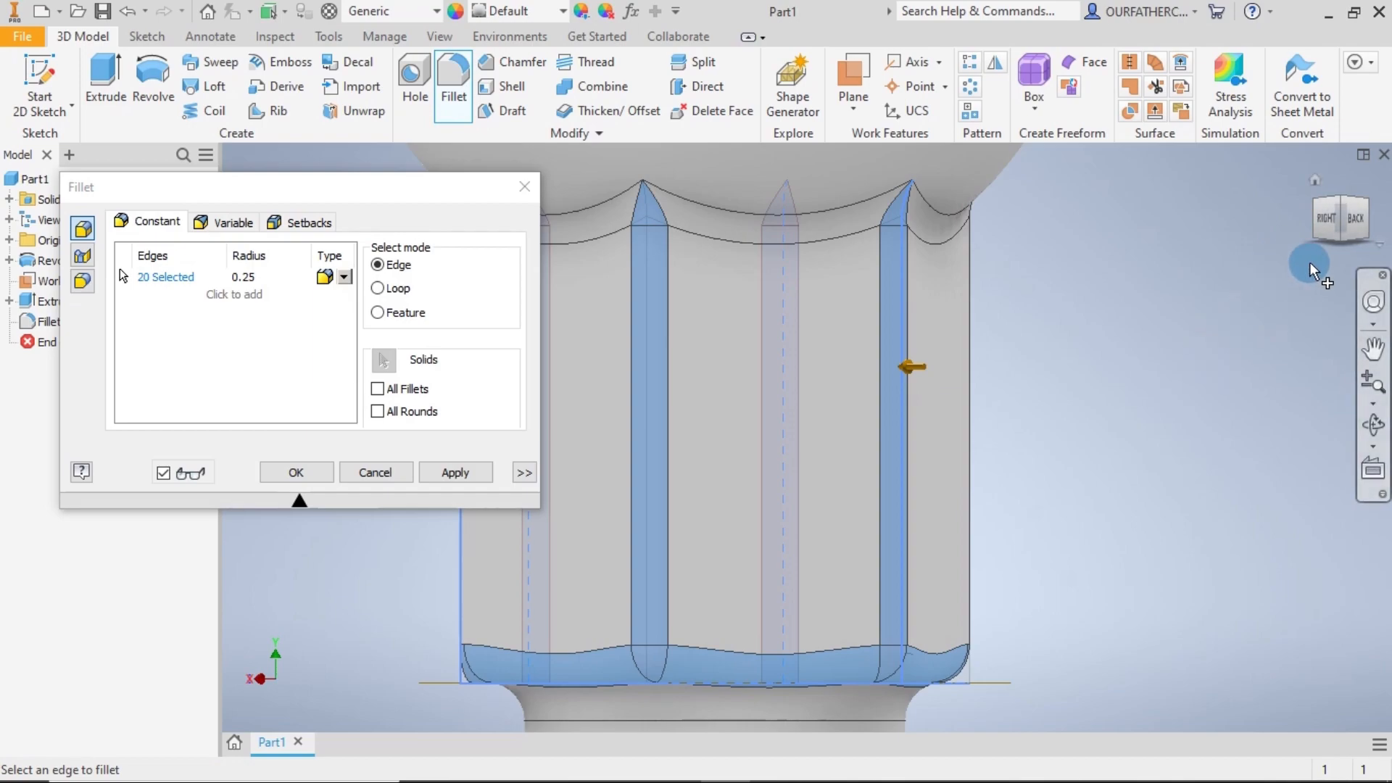
scroll(1334, 280, "down", 5)
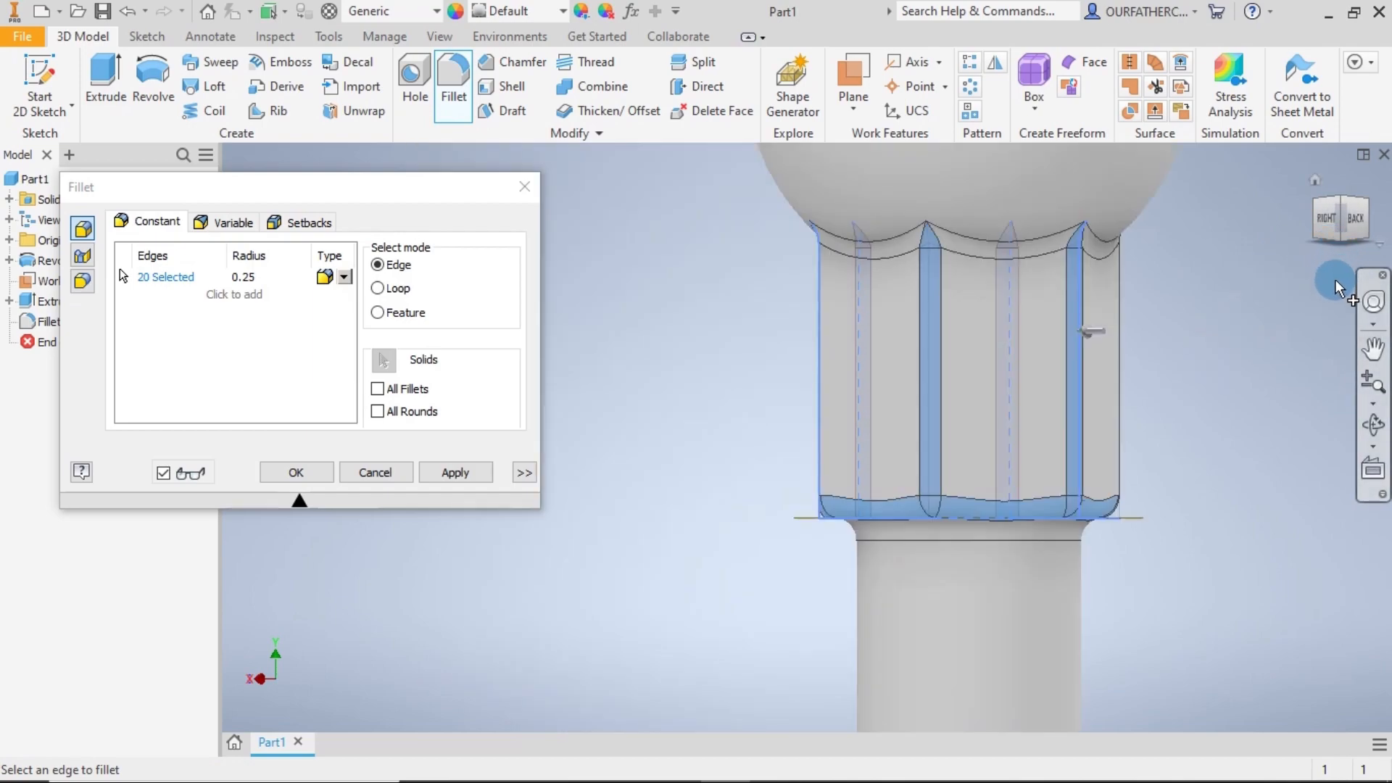
left_click(1372, 234)
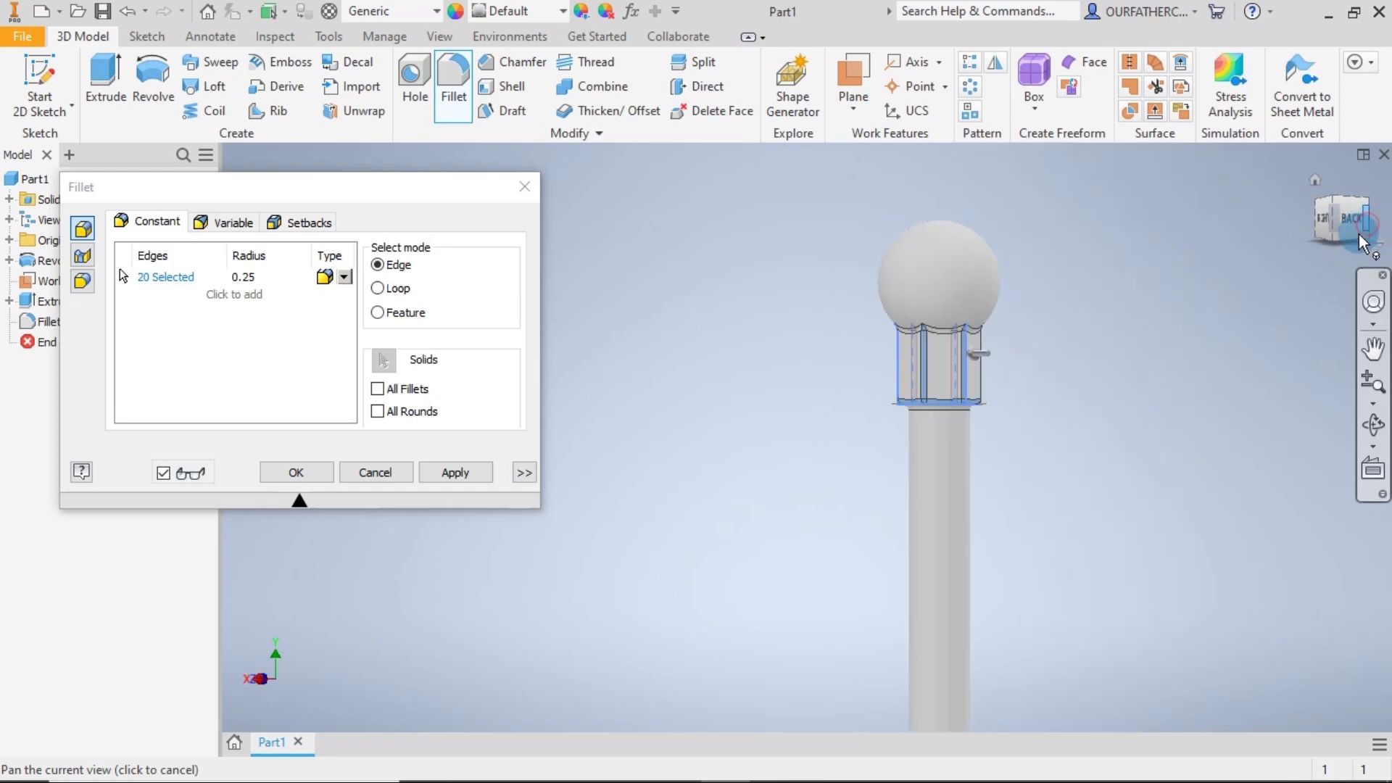
scroll(710, 381, "up", 5)
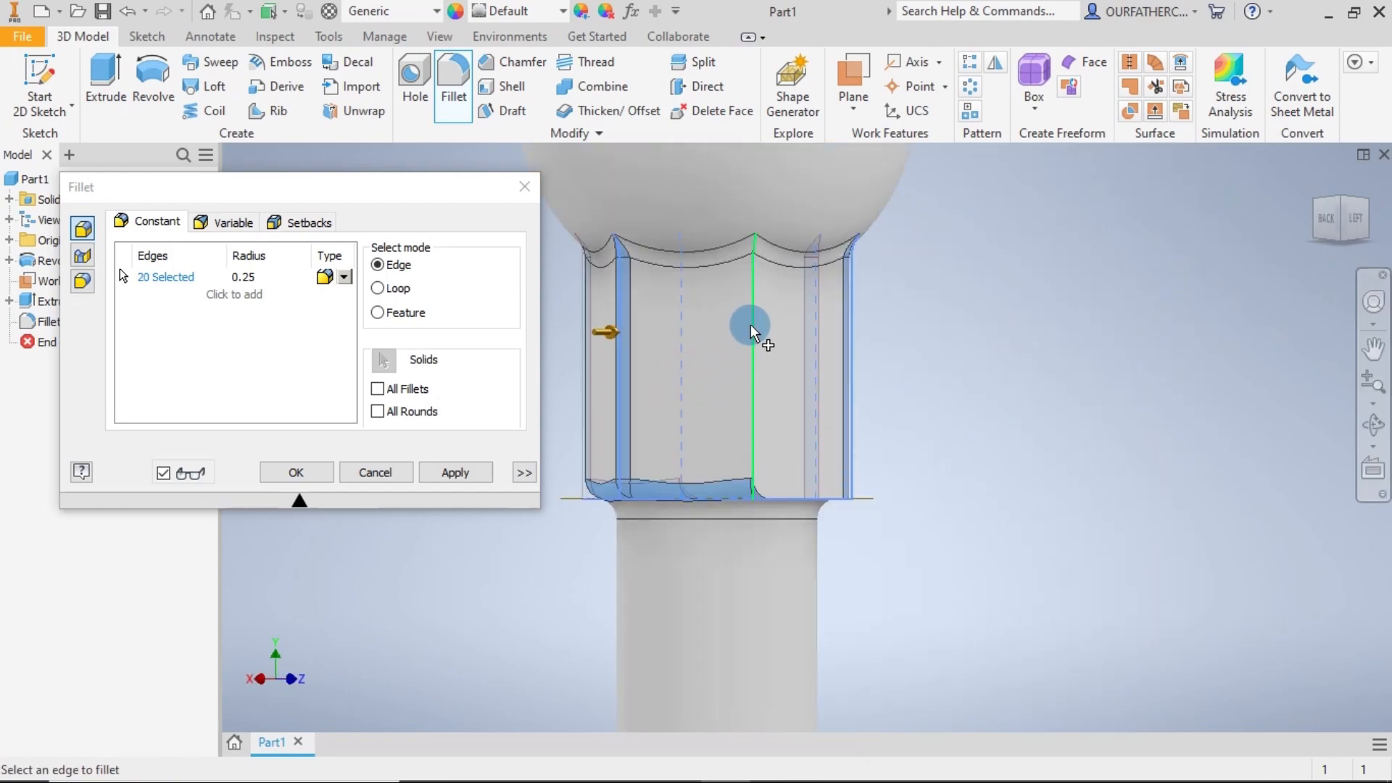
left_click(750, 324)
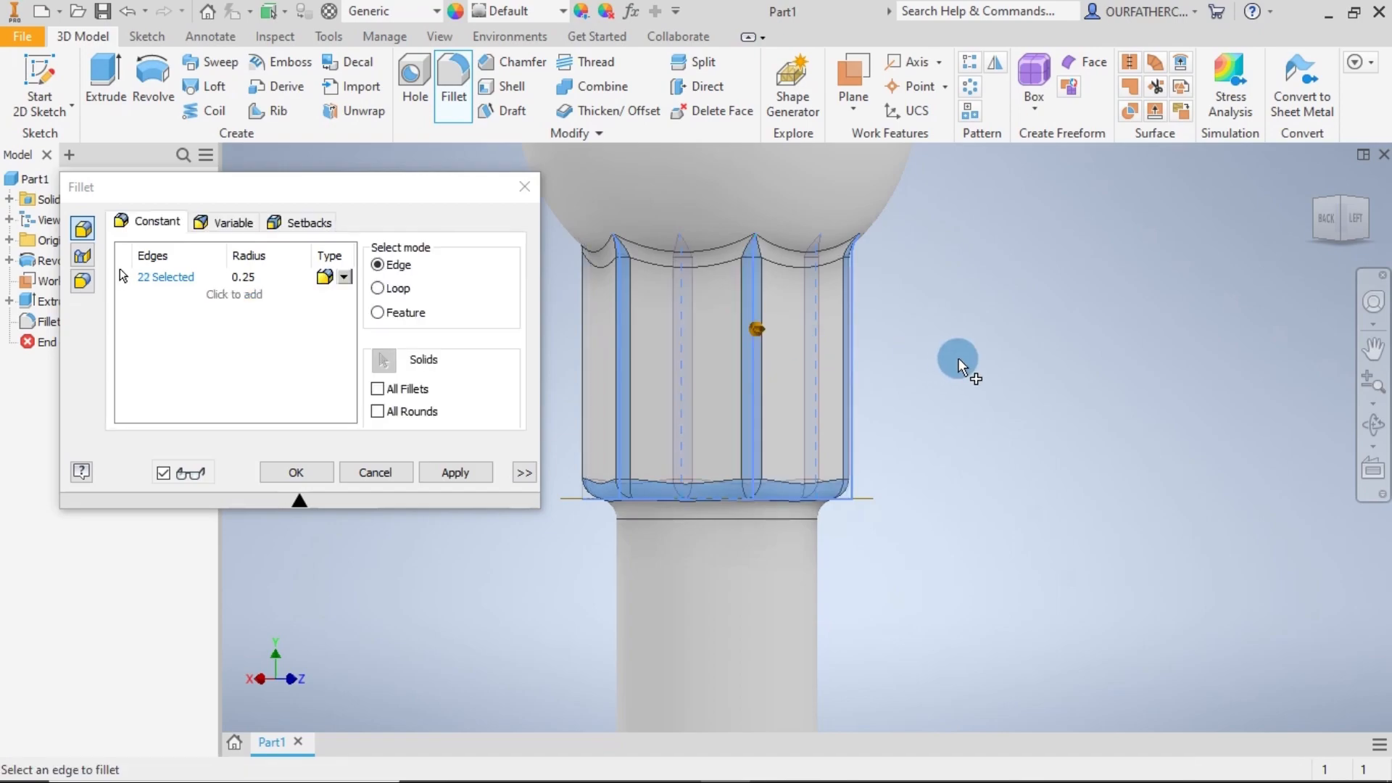
scroll(1138, 381, "down", 5)
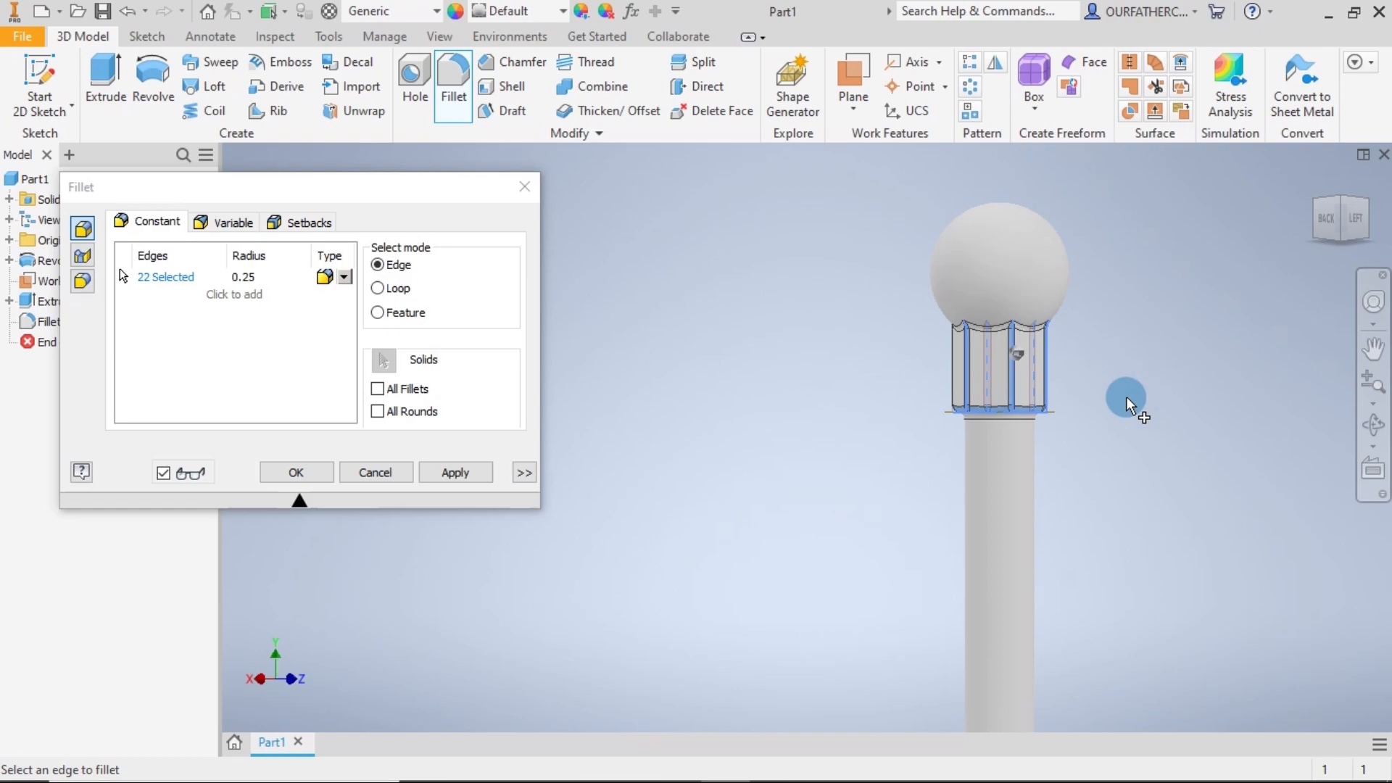
middle_click_drag(1076, 436, 1237, 435, "shift")
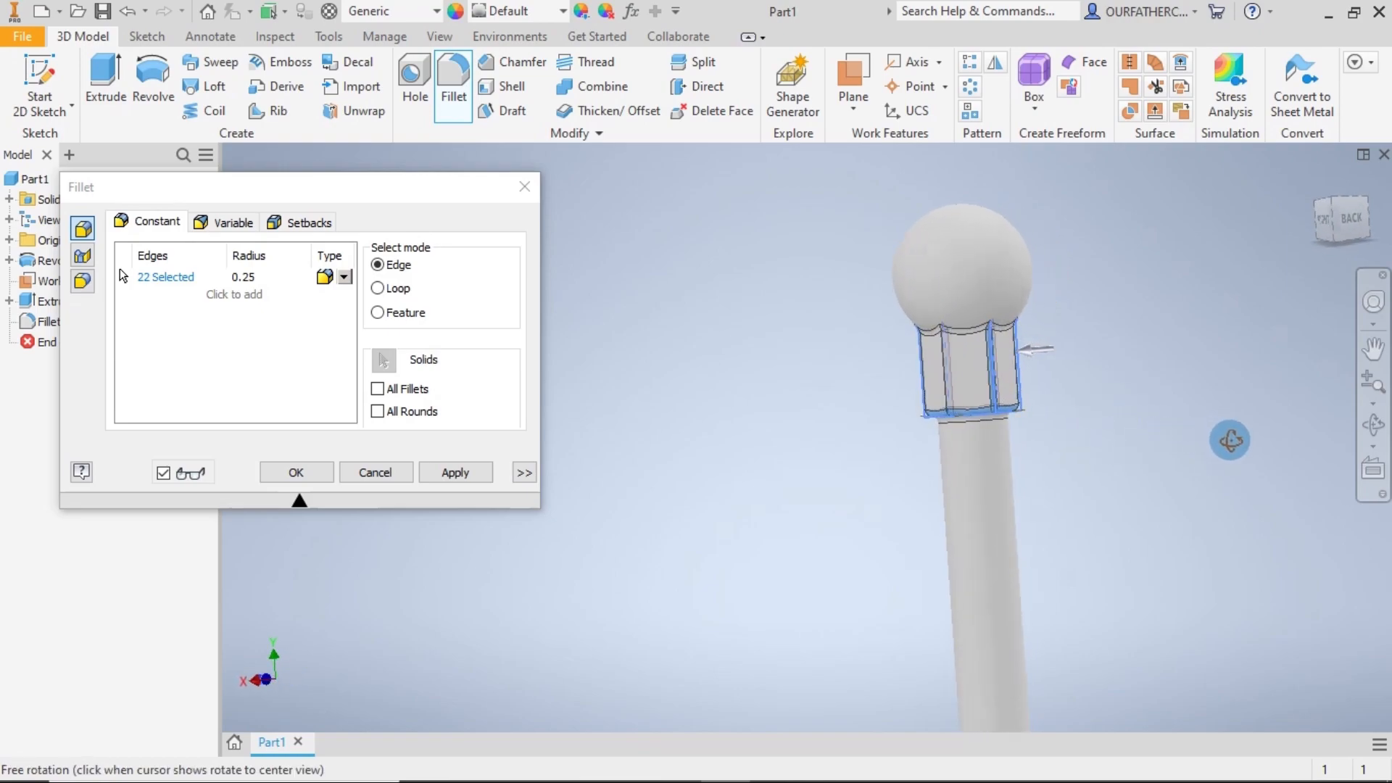
left_click(950, 374)
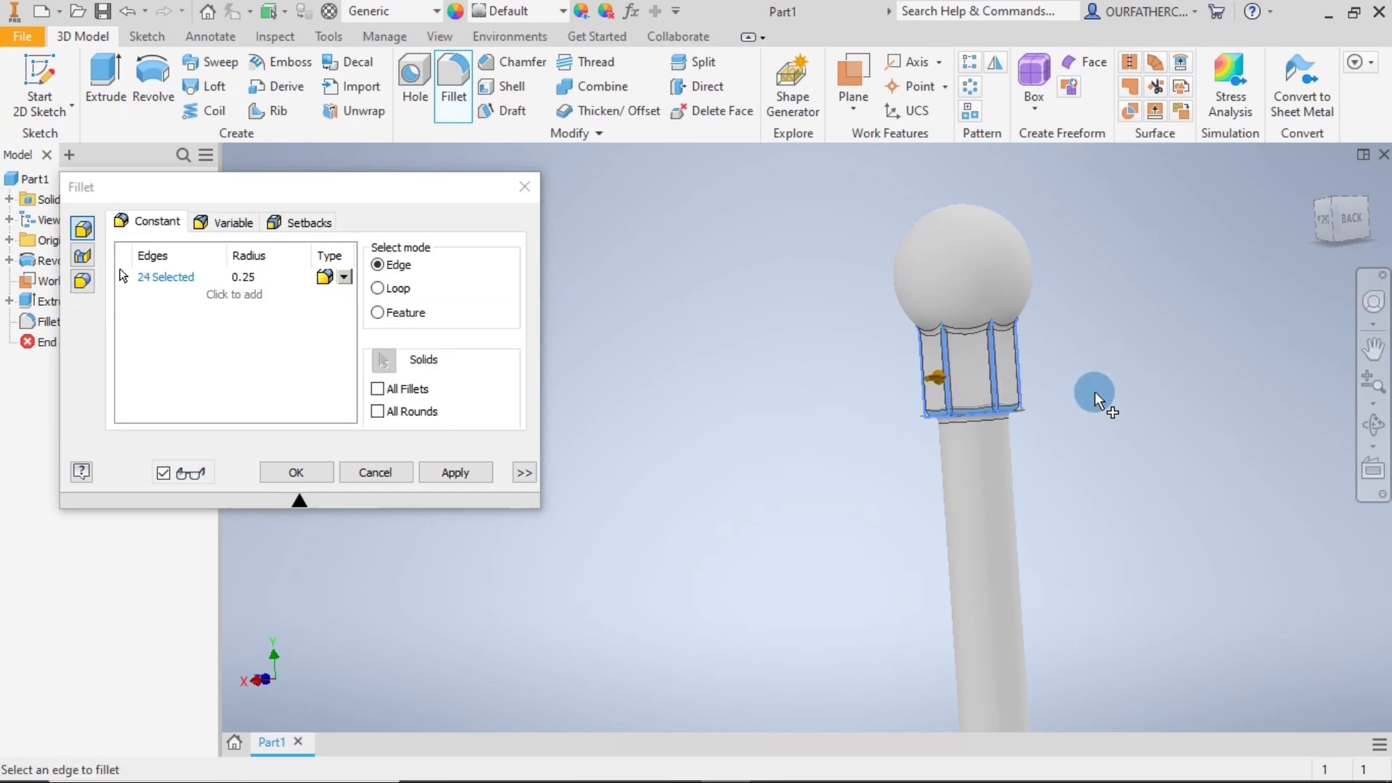
- Check the selected edges around the collar and apply the 0.25 mm fillets to the lower rim and vertical corners
middle_click_drag(1094, 391, 768, 352, "shift")
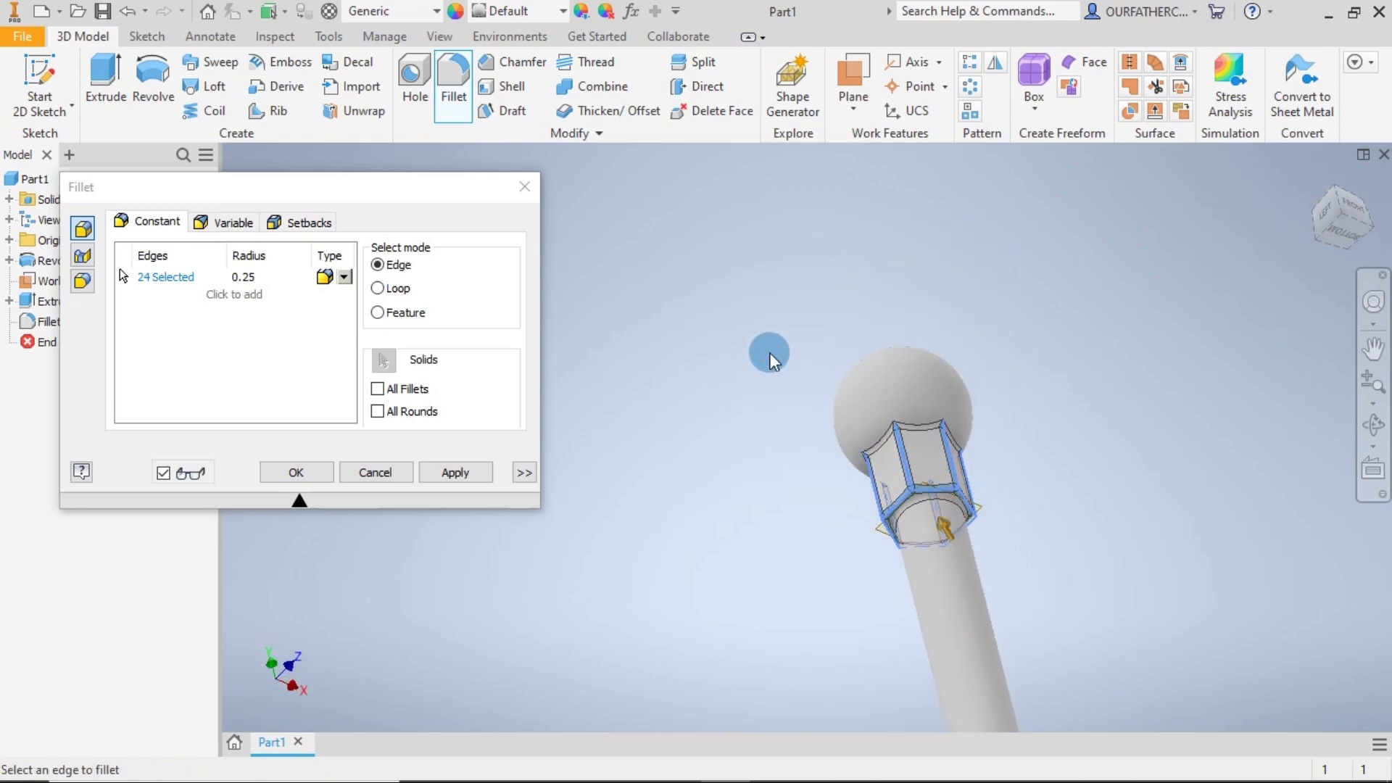
middle_click_drag(1094, 434, 1047, 282)
middle_click_drag(1097, 488, 1085, 456, "shift")
middle_click_drag(1085, 558, 1044, 403, "shift")
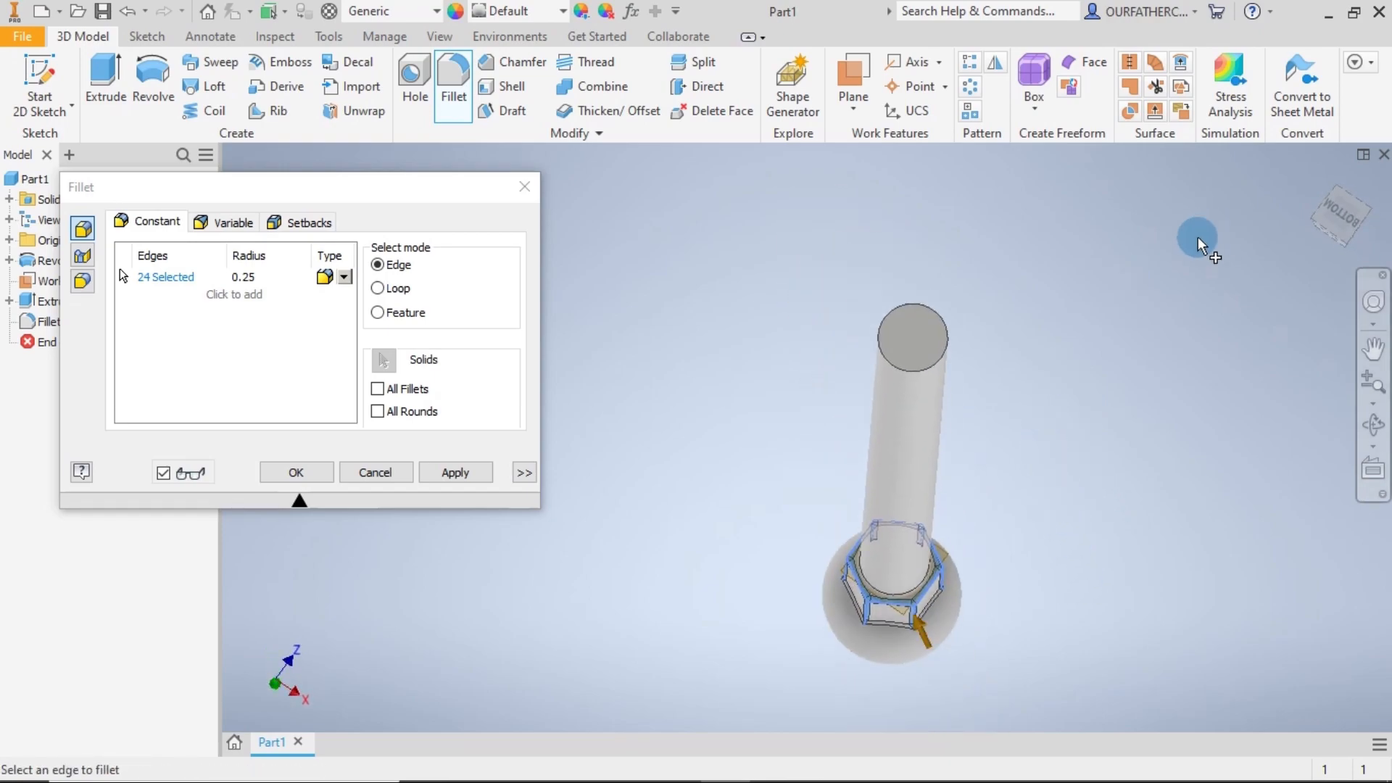
left_click(1312, 180)
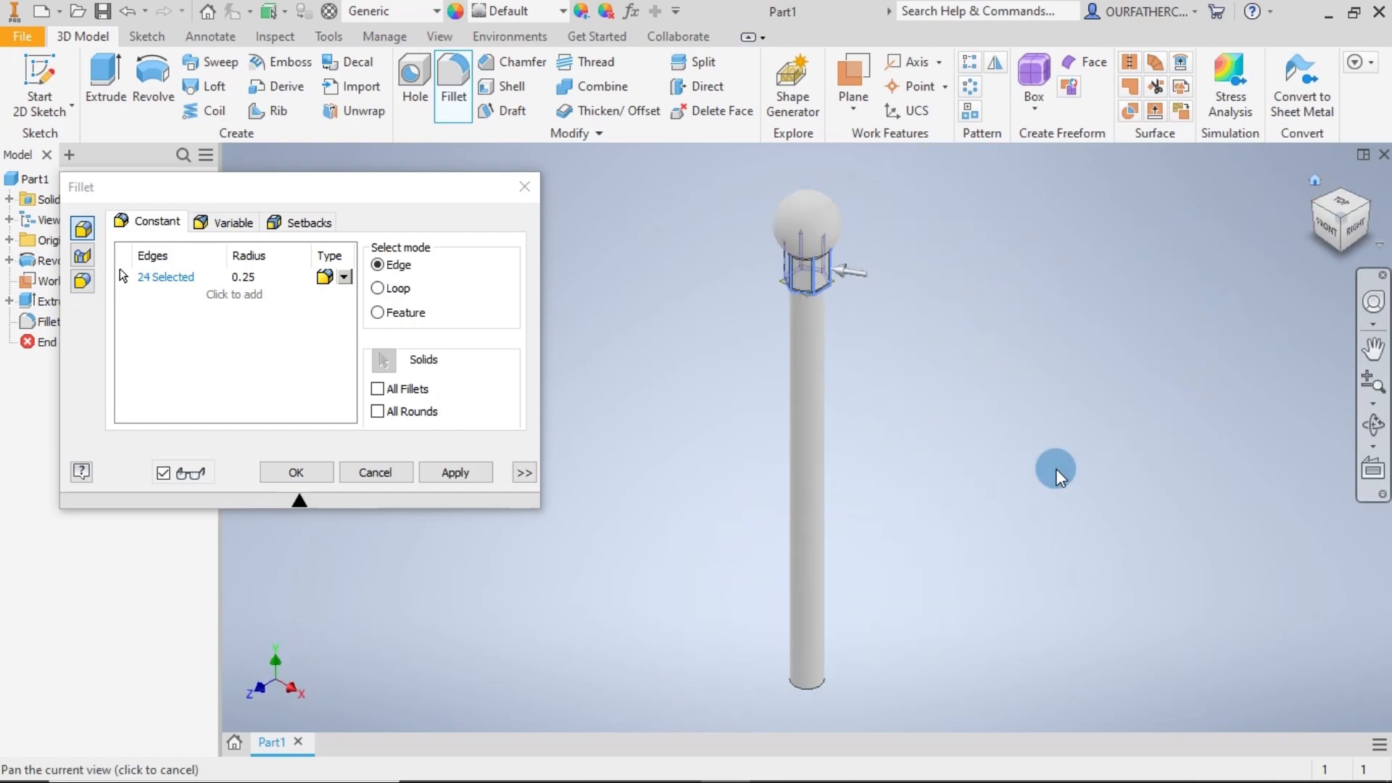
left_click(439, 468)
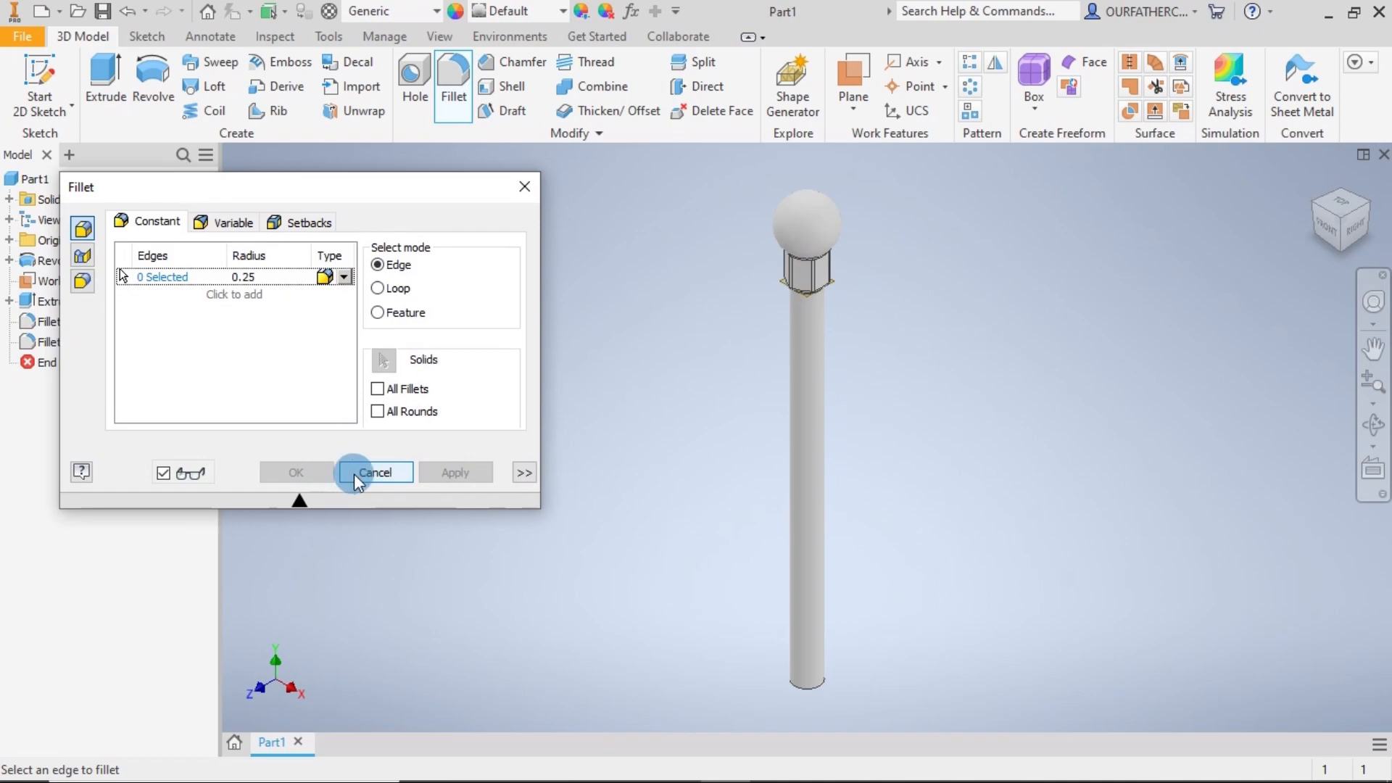
- Leave the Fillet command and hide the work plane at the hexagonal collar
left_click(353, 473)
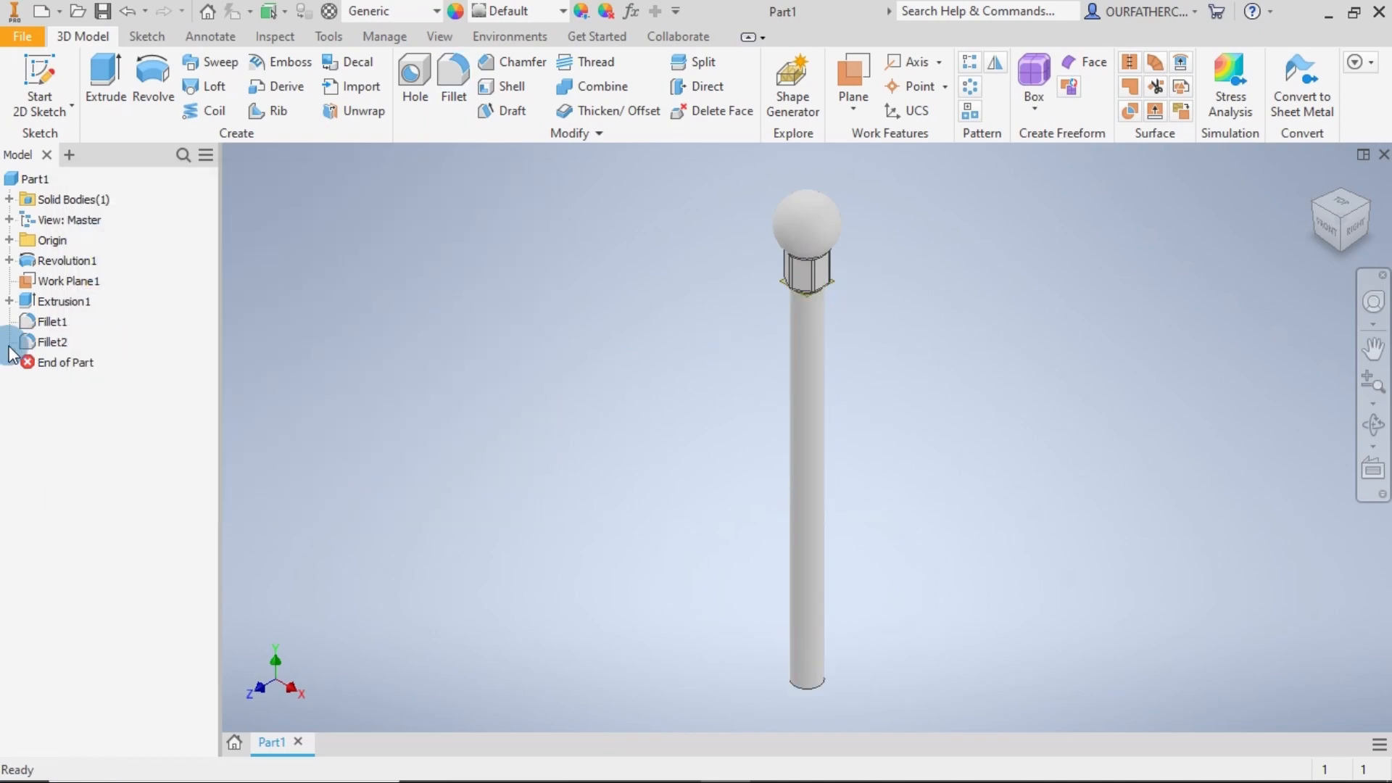
right_click(45, 289)
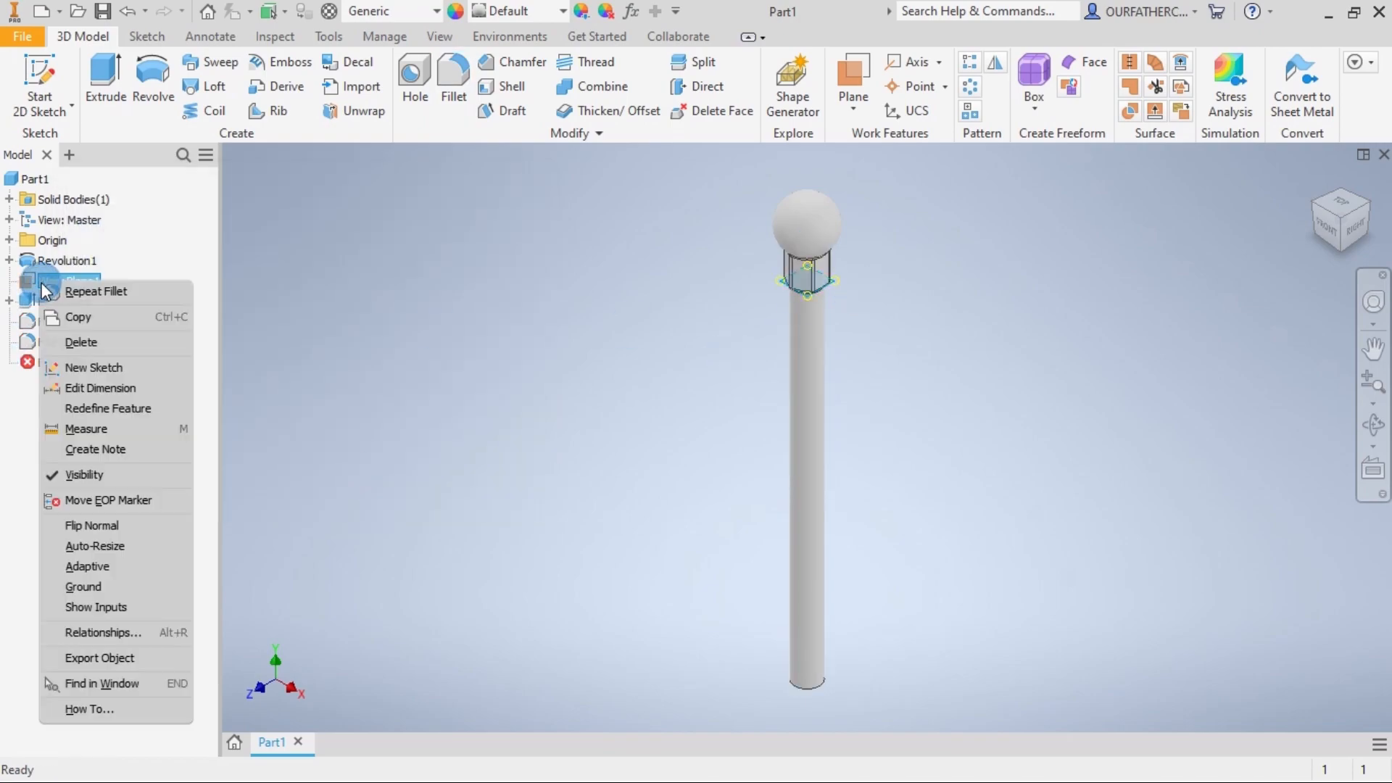
left_click(88, 471)
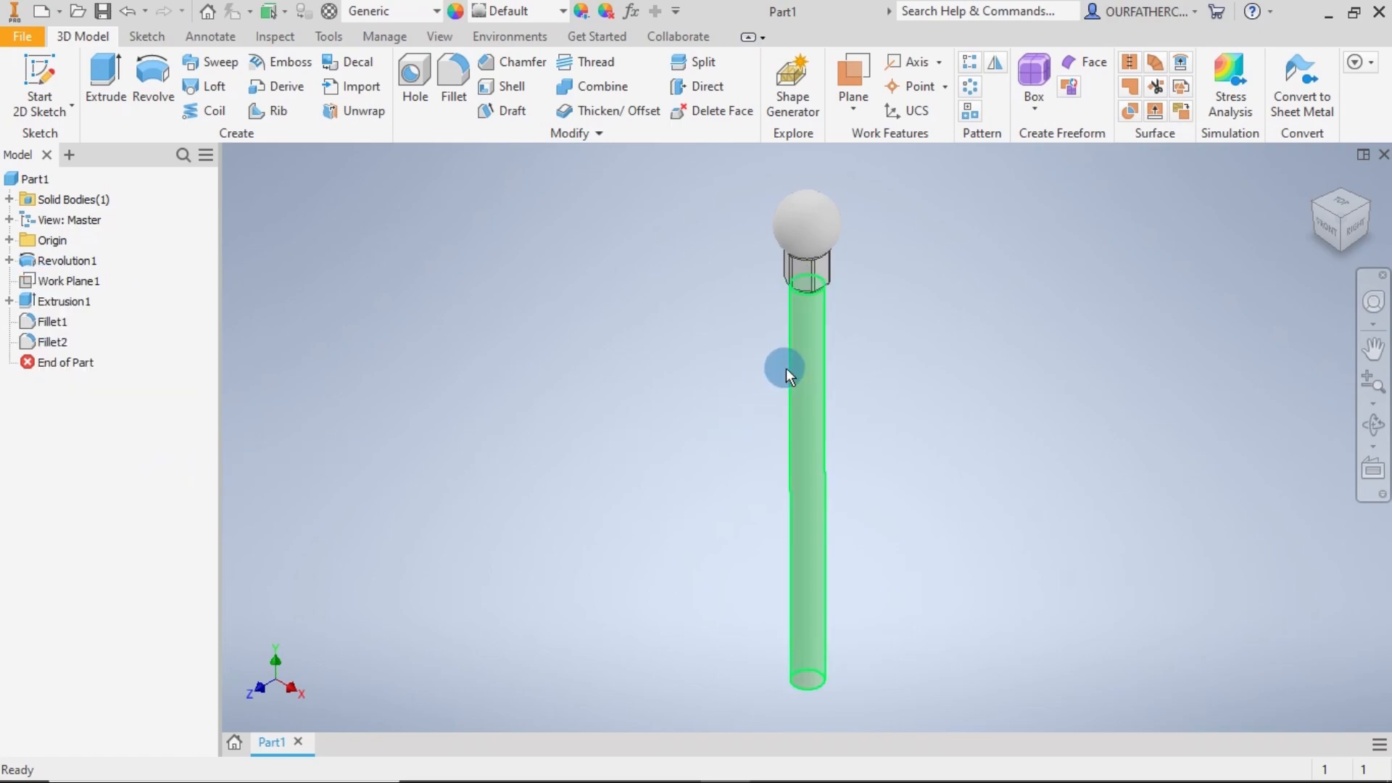
- Start a thread on the stem's cylindrical face using ANSI Metric M Profile, size 3 and designation M3x0.35
middle_click_drag(849, 402, 837, 298, "shift")
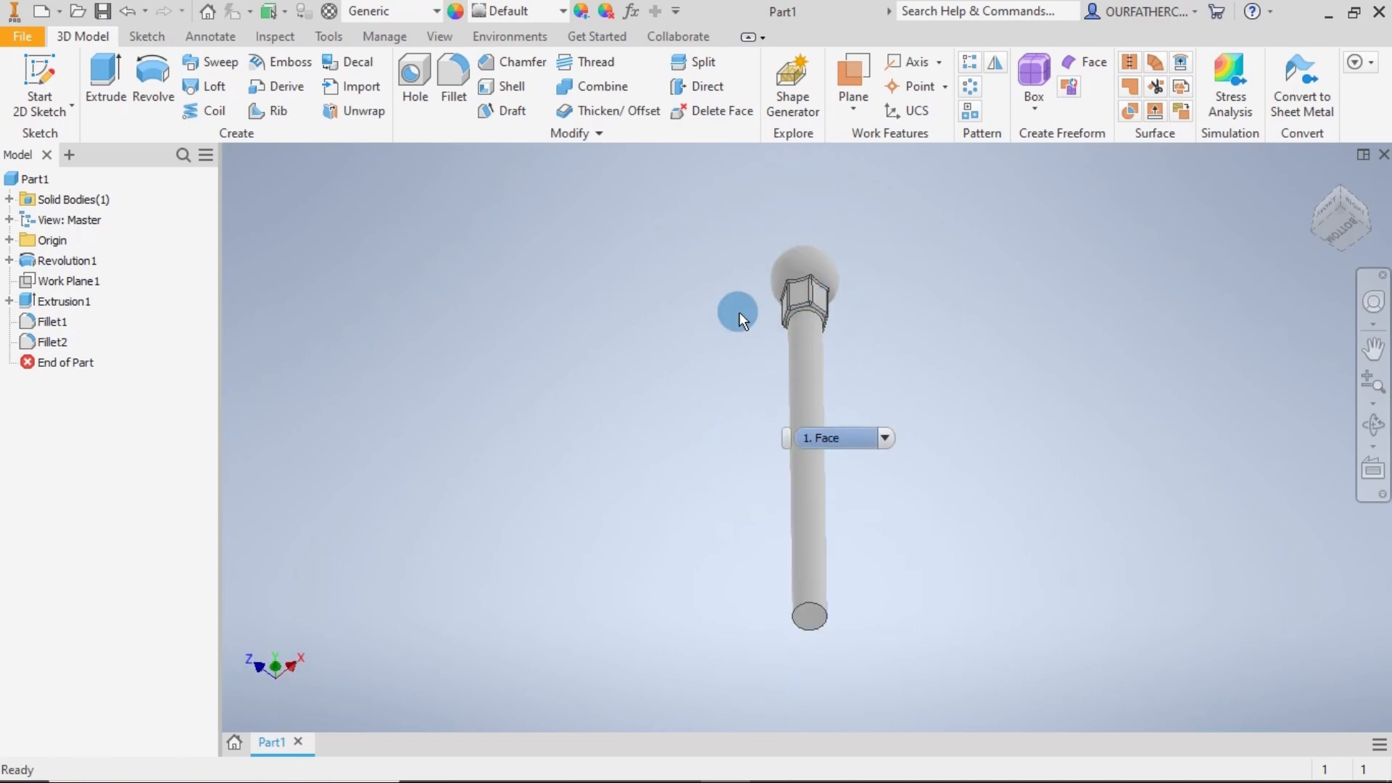
left_click(561, 72)
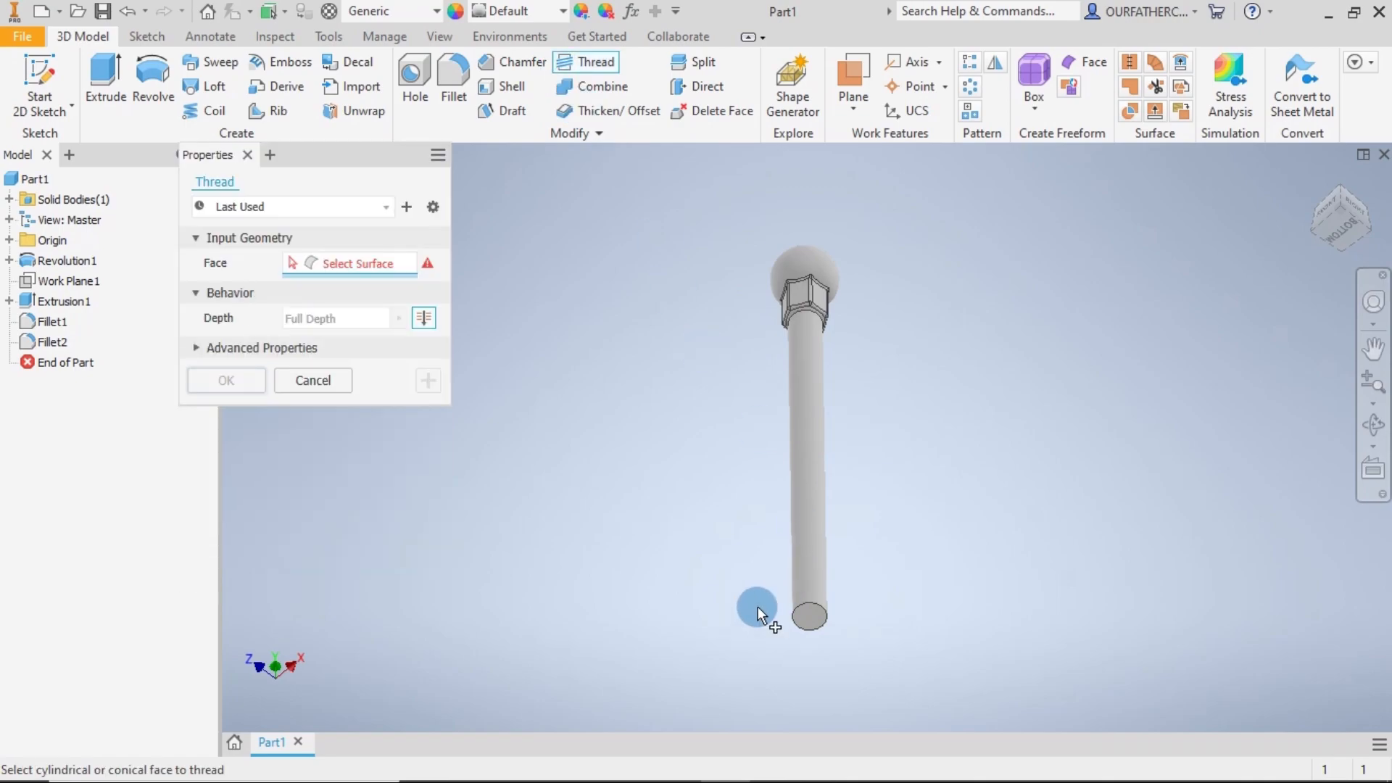
left_click(803, 578)
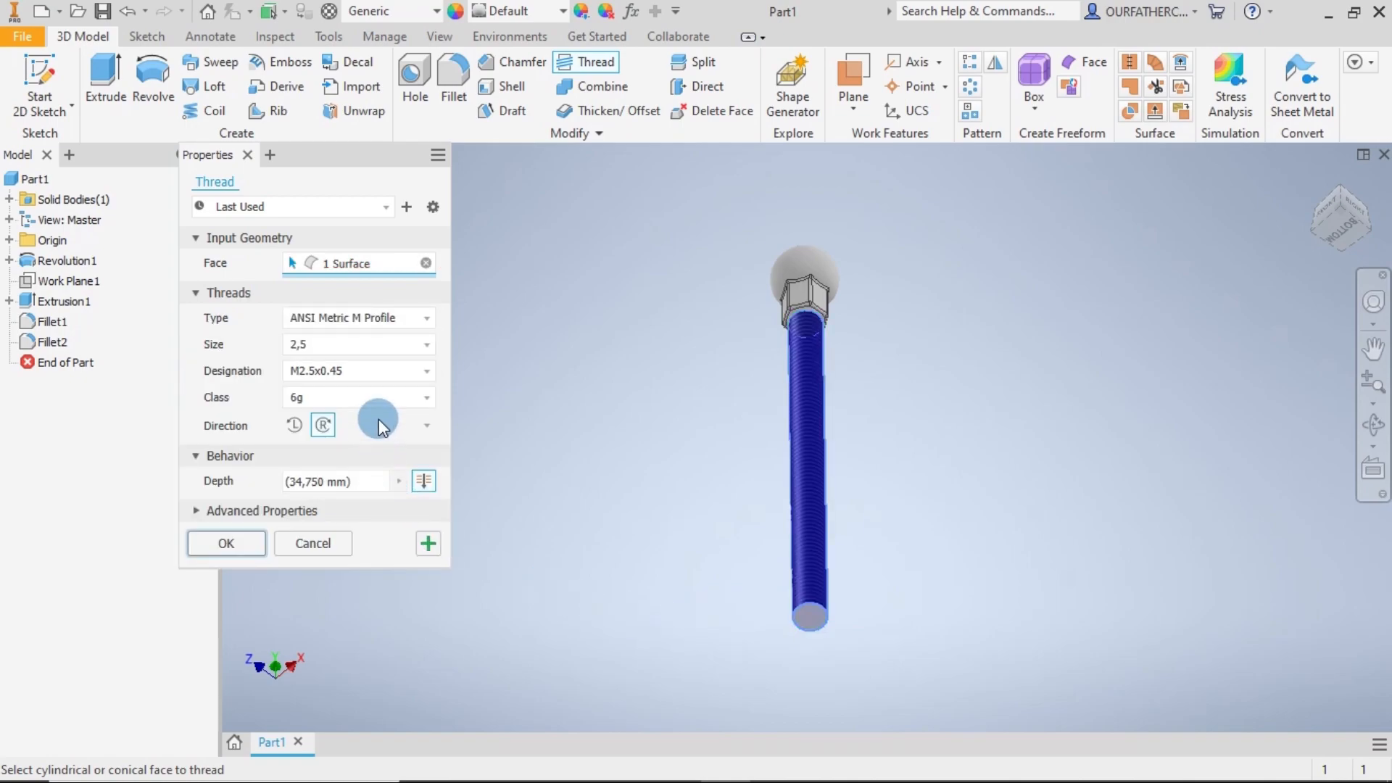
left_click(362, 316)
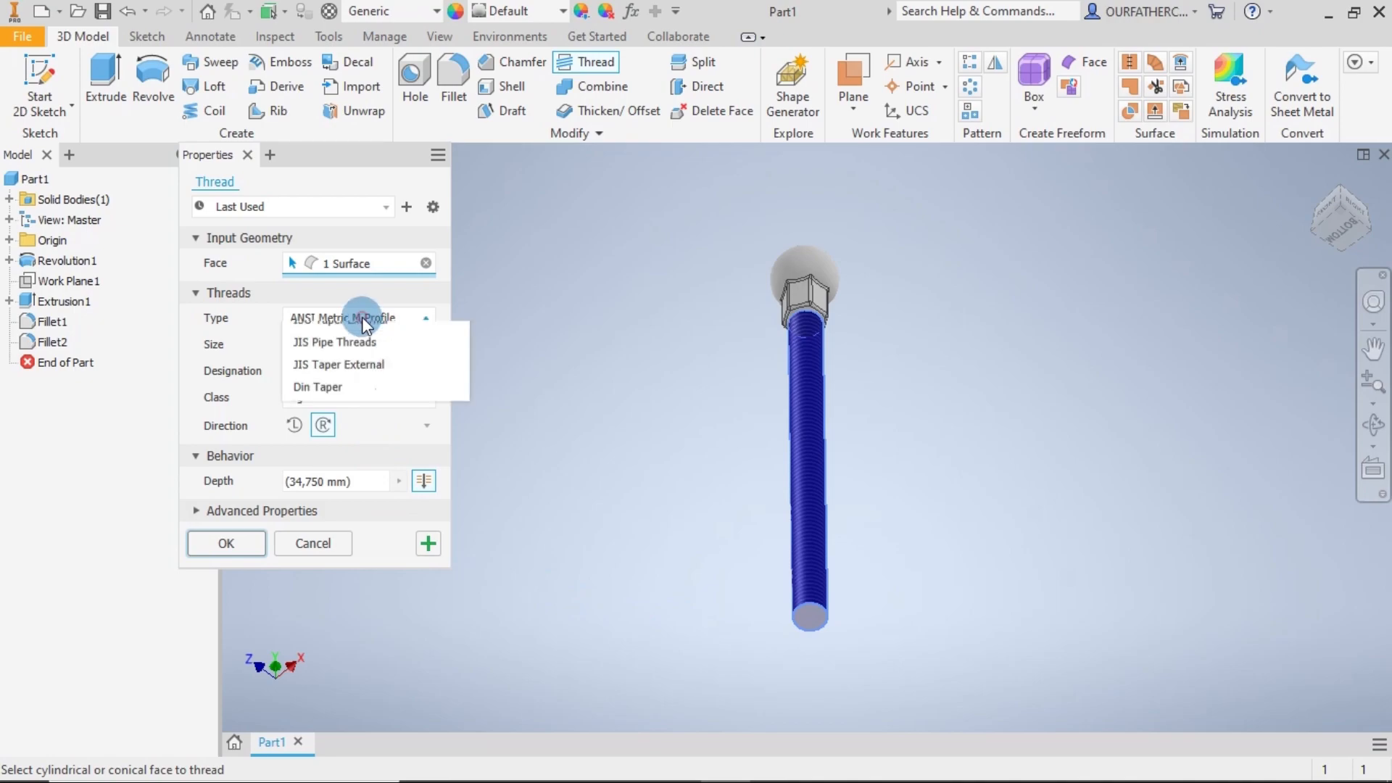
left_click(363, 316)
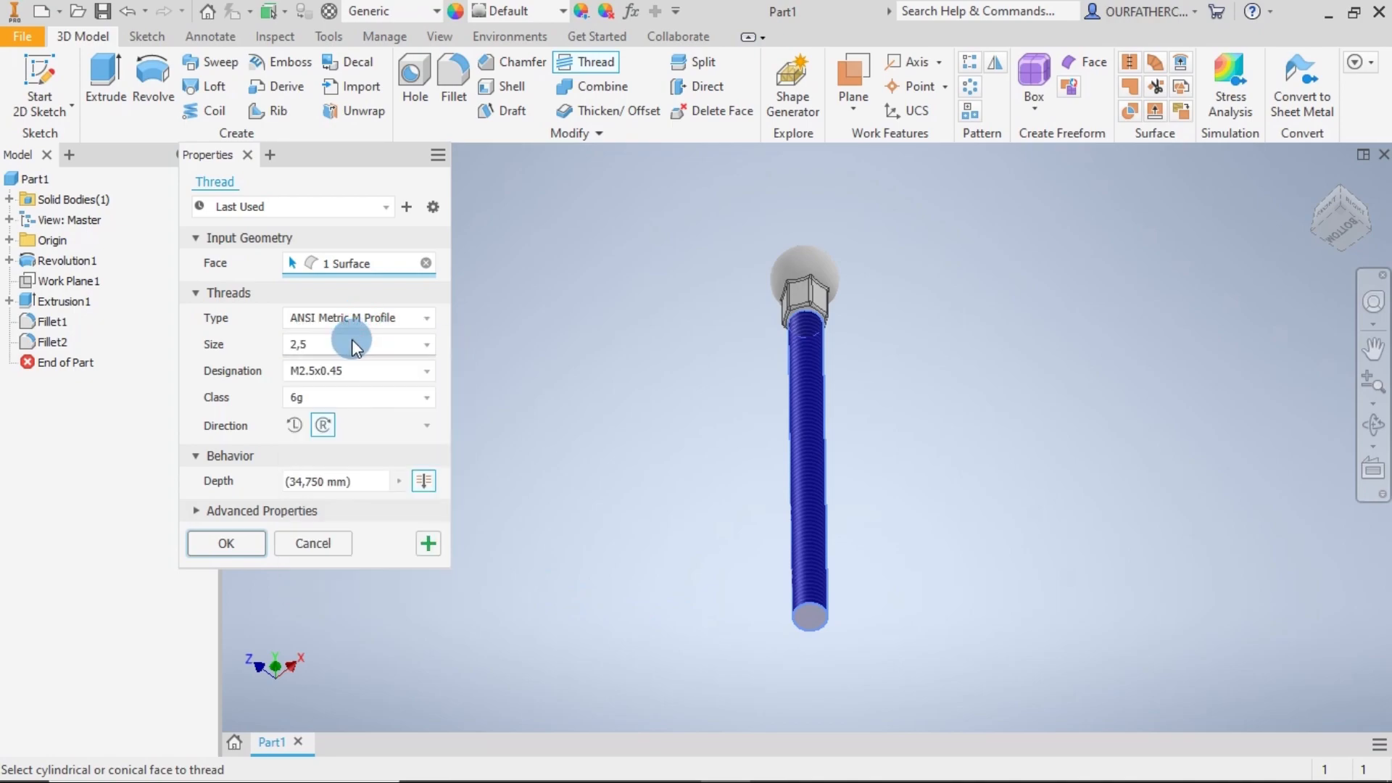
left_click(352, 341)
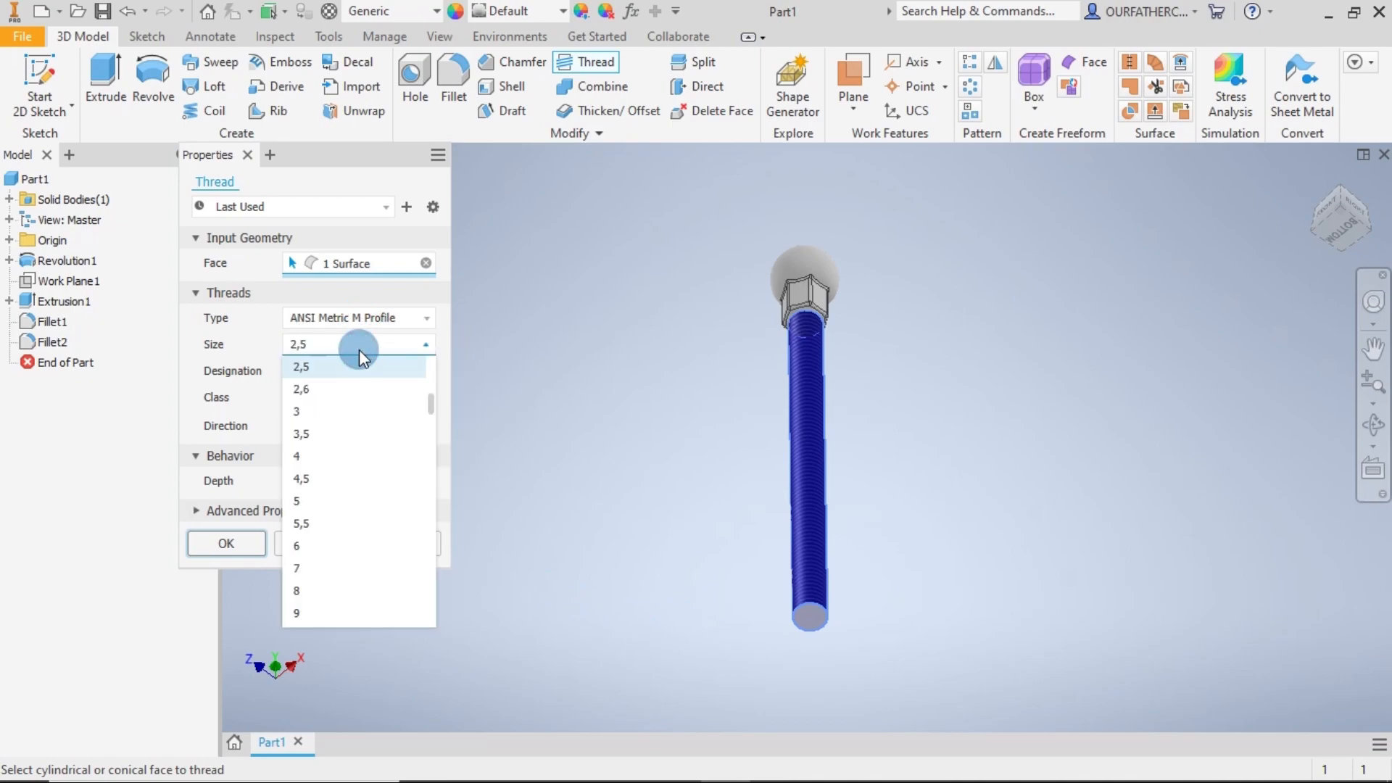
left_click(361, 412)
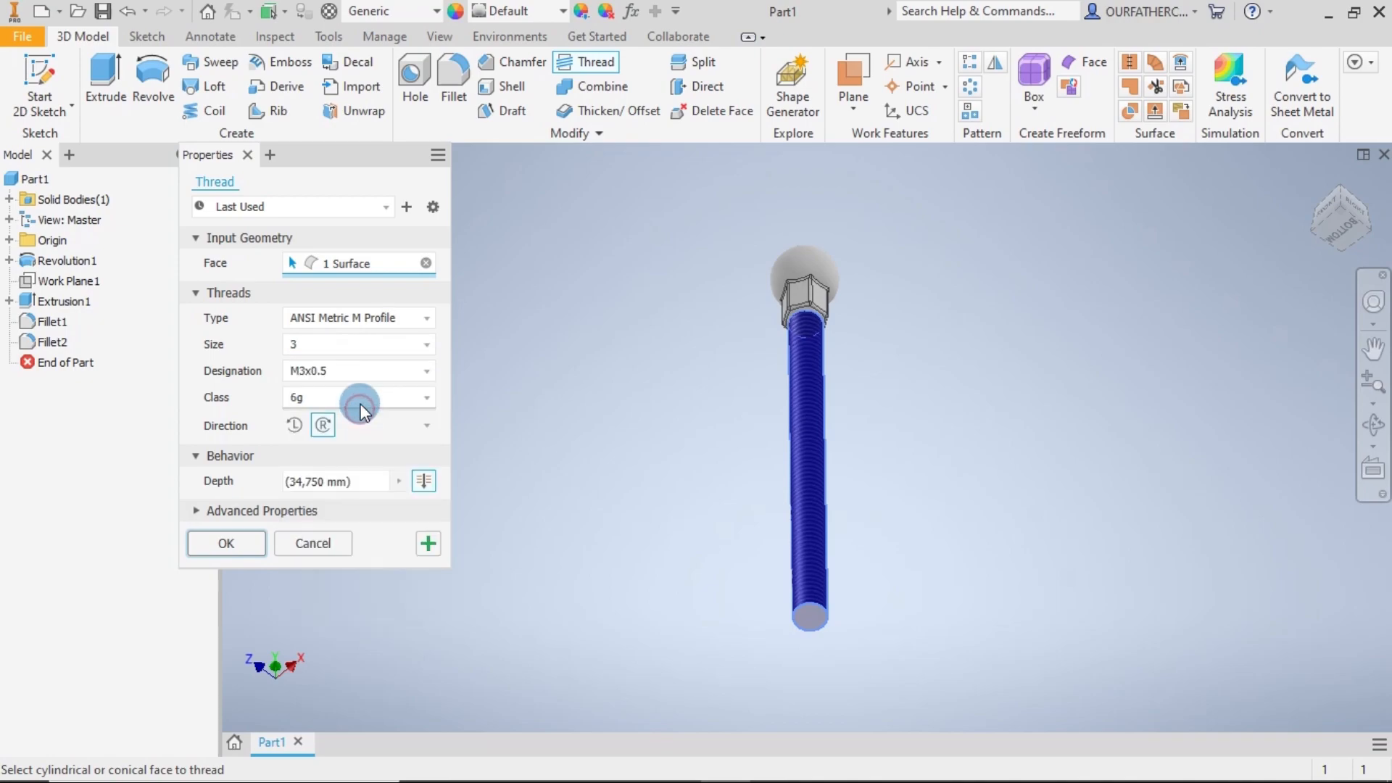
left_click(363, 377)
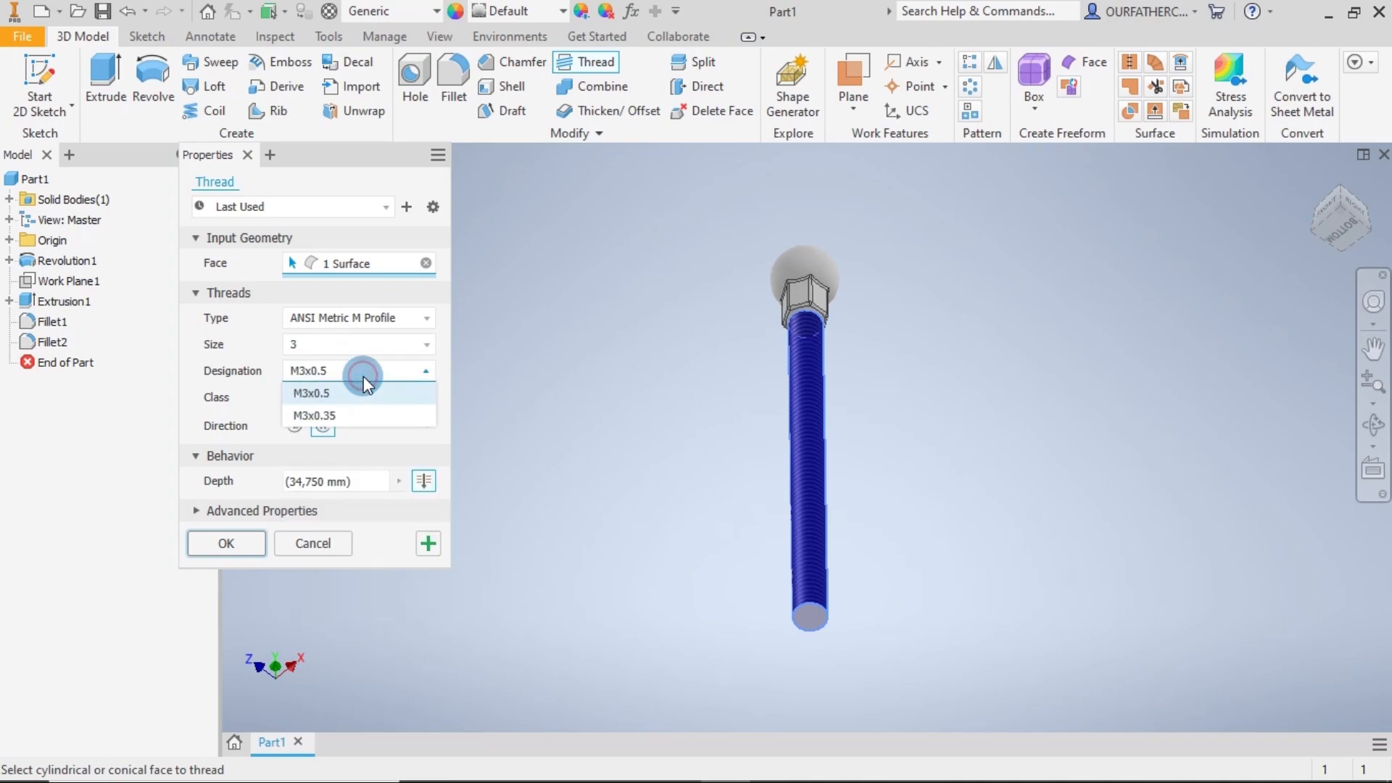
left_click(355, 415)
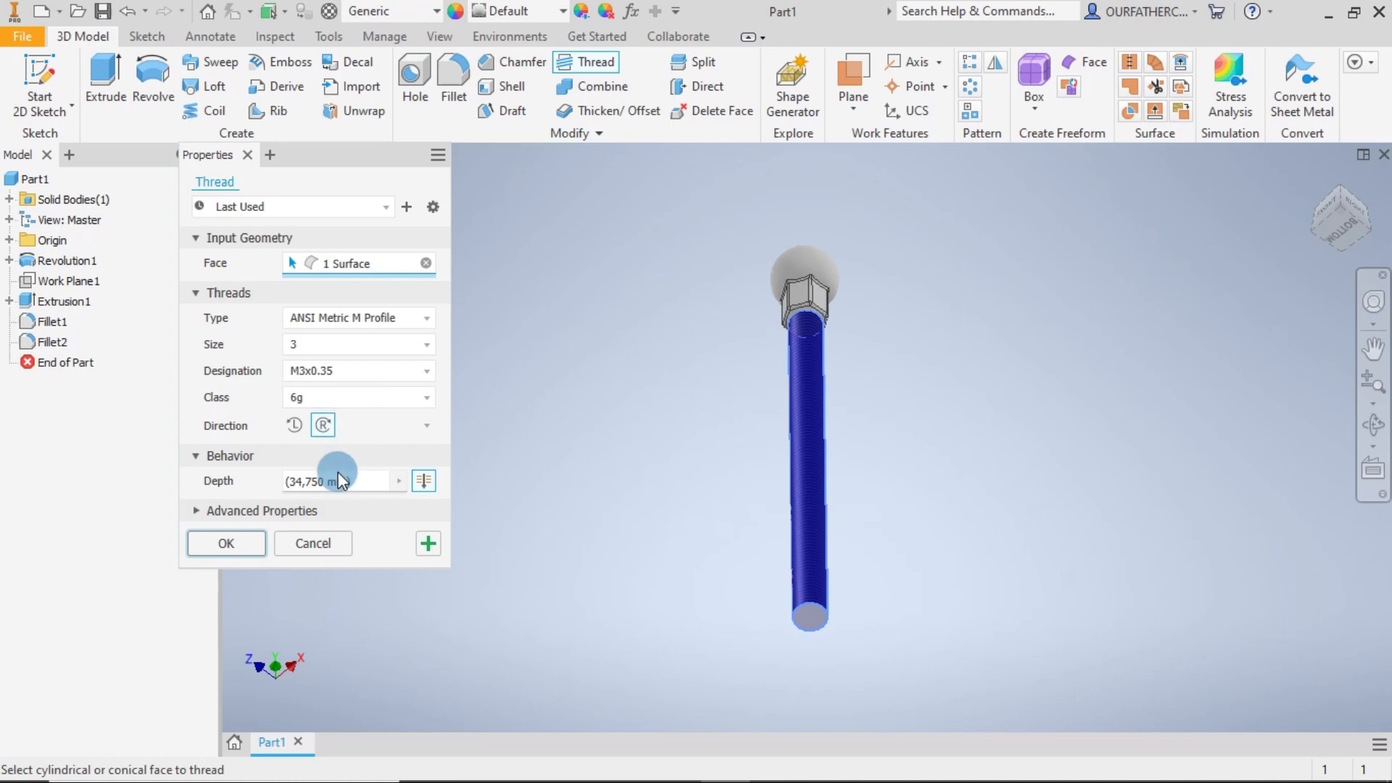
- Limit the stem thread to a depth of 15 mm with a 20 mm offset from the collar and create it
left_click(360, 479)
left_click_drag(361, 477, 278, 485)
type("15")
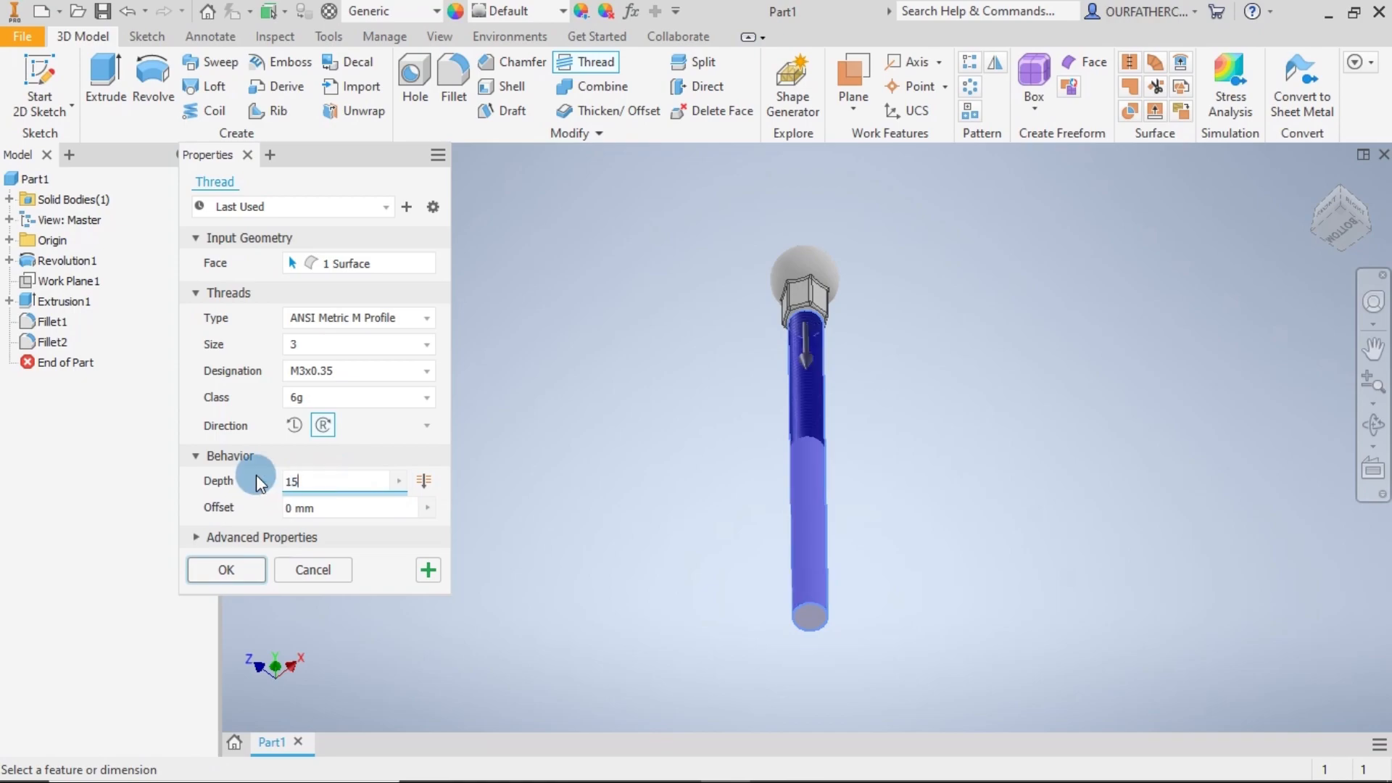
left_click(355, 495)
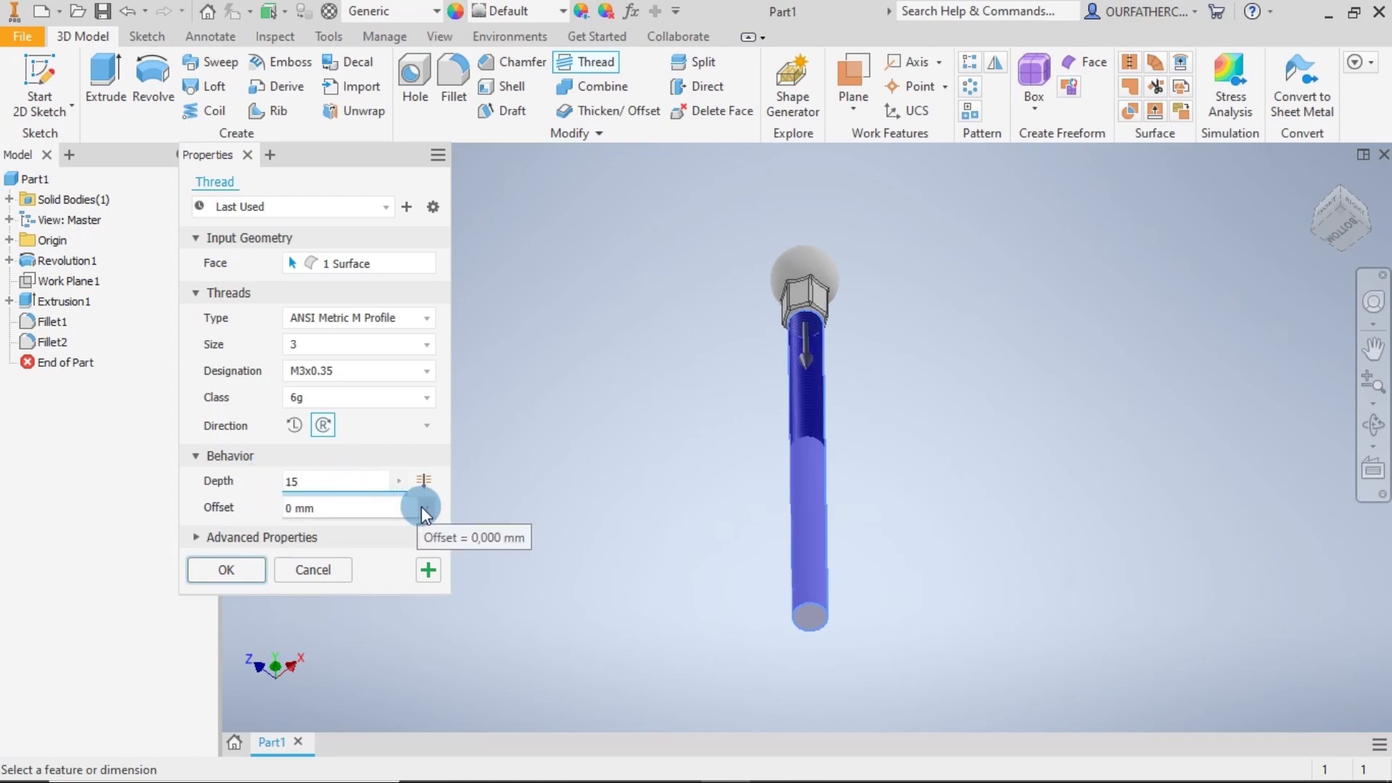
scroll(723, 556, "down", 2)
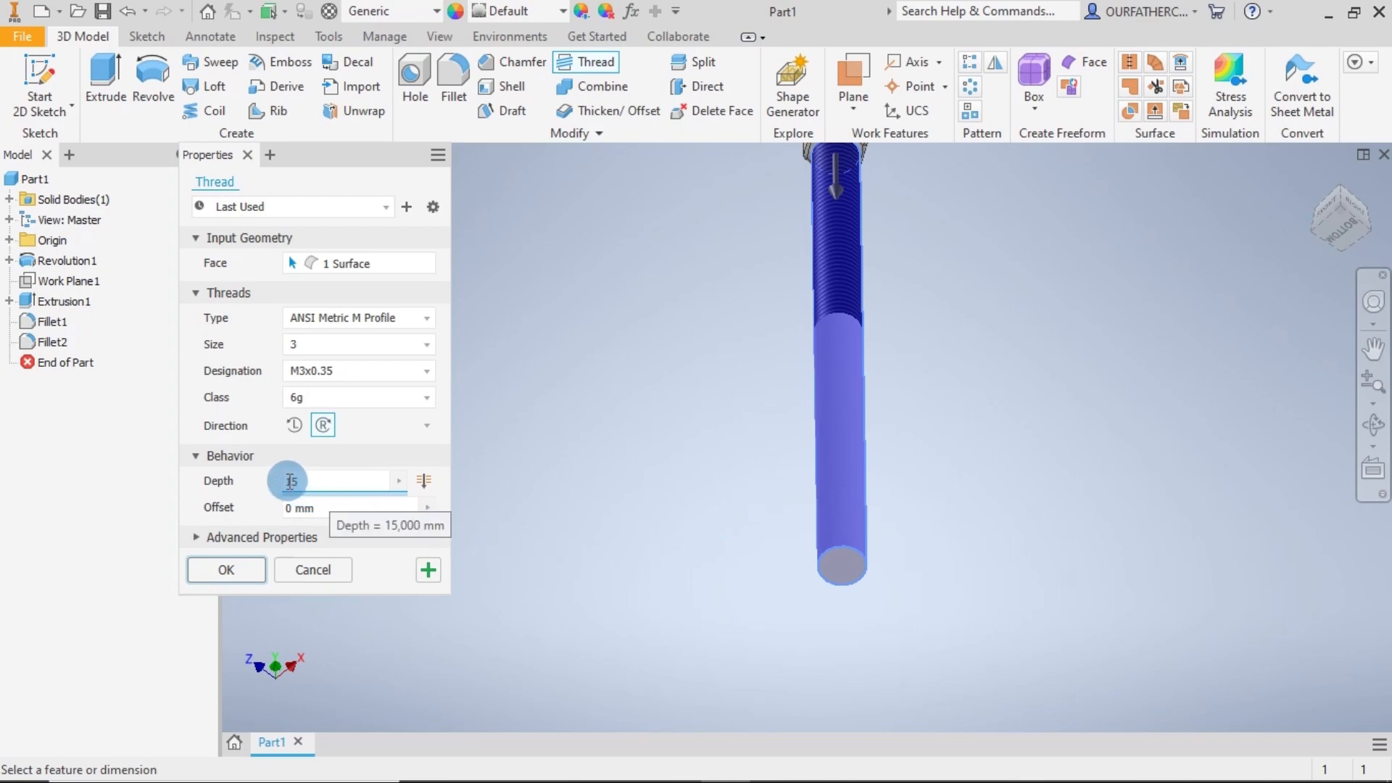
left_click(288, 505)
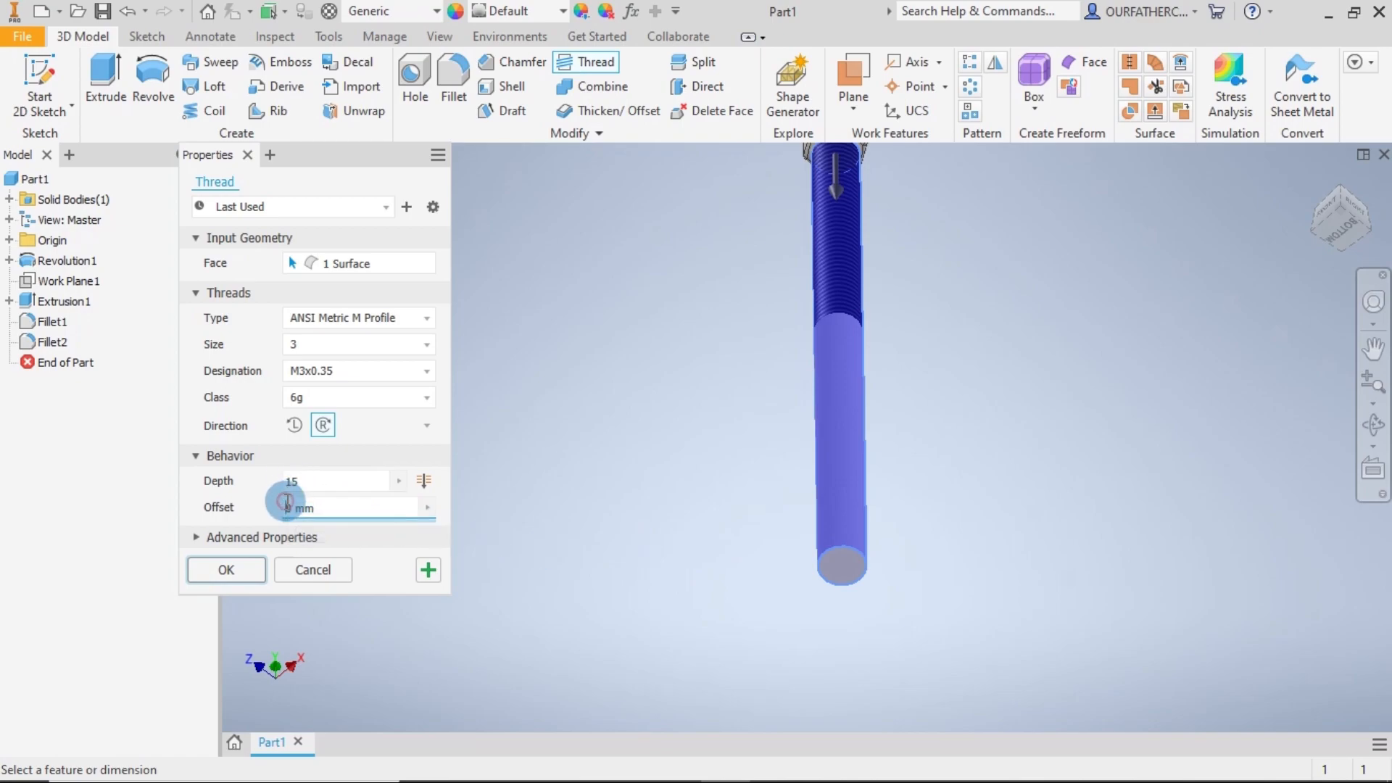
type("2")
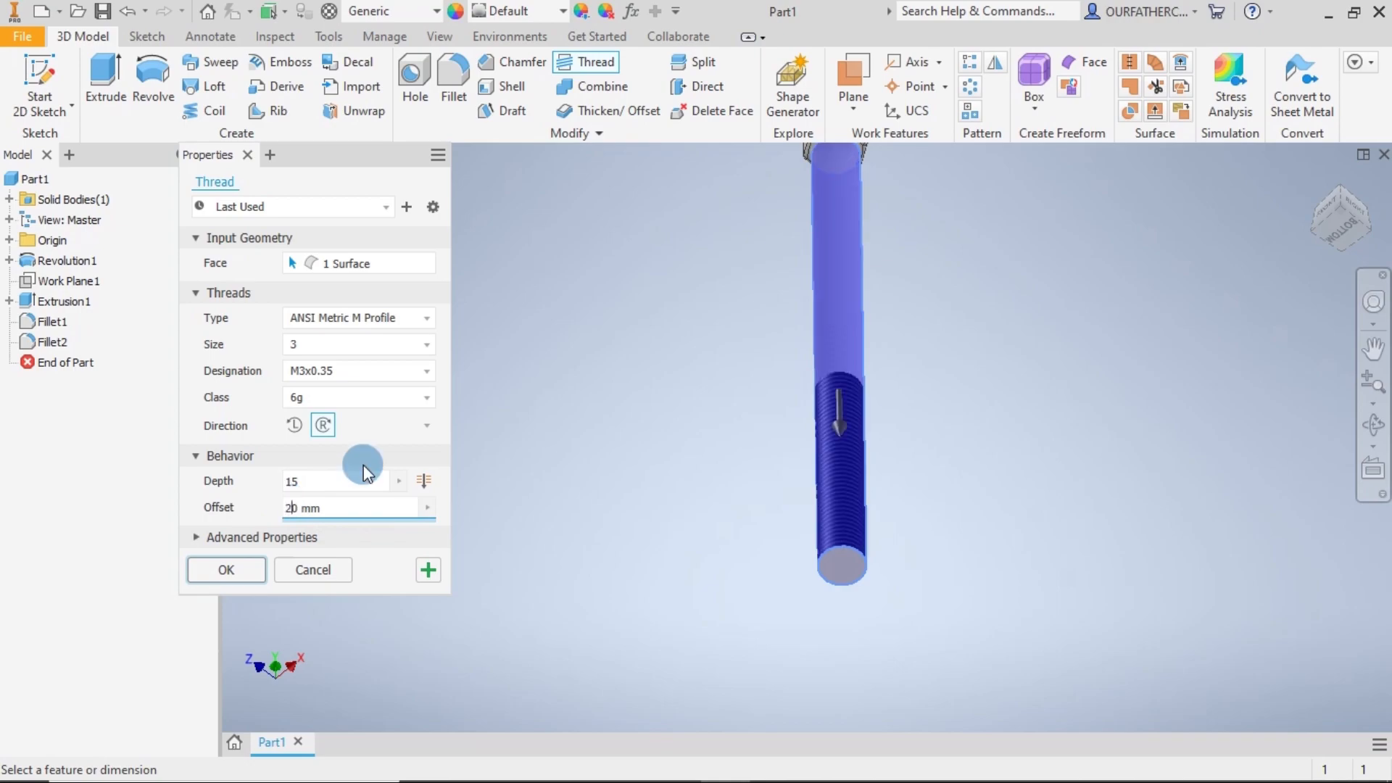
left_click(233, 567)
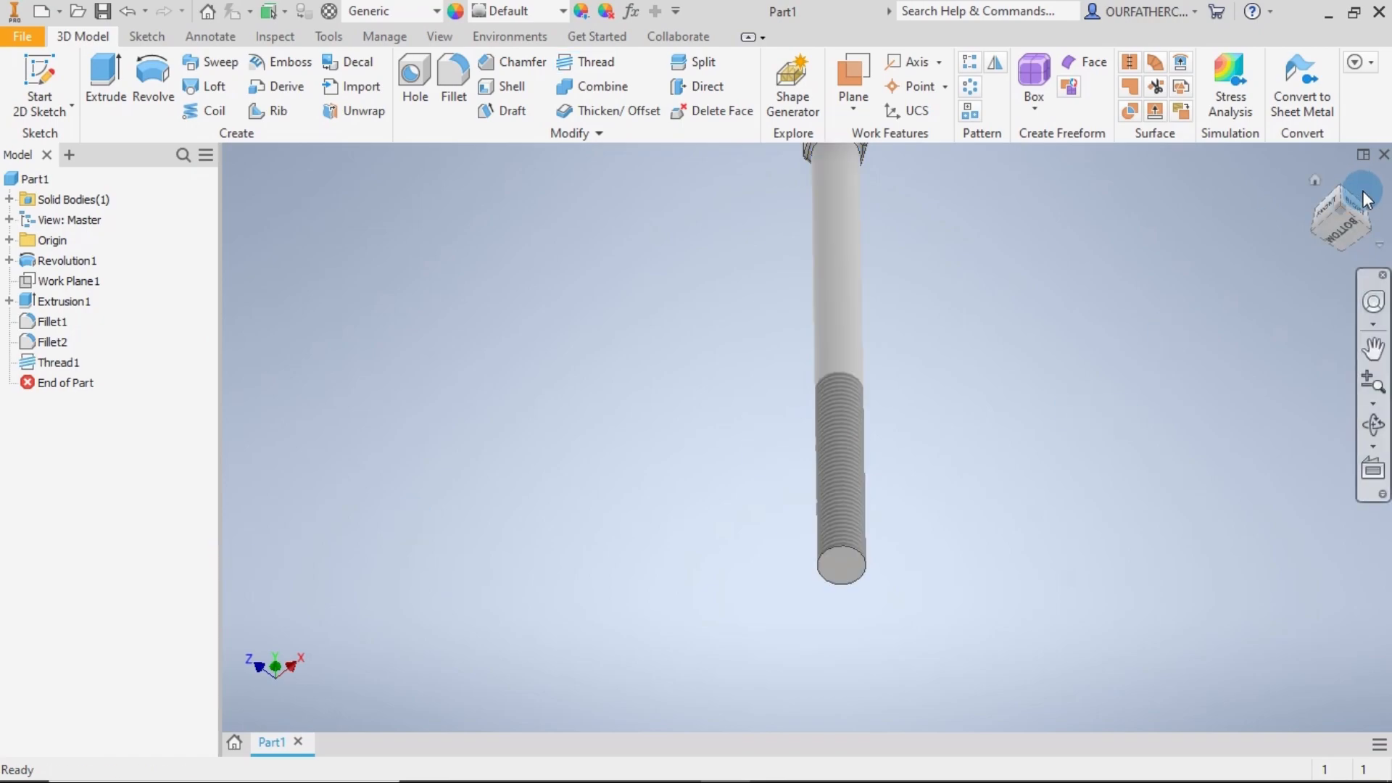
- Inspect the finished part from the home and right views, checking the collar's fillets and the threaded end of the stem up close
left_click(1316, 180)
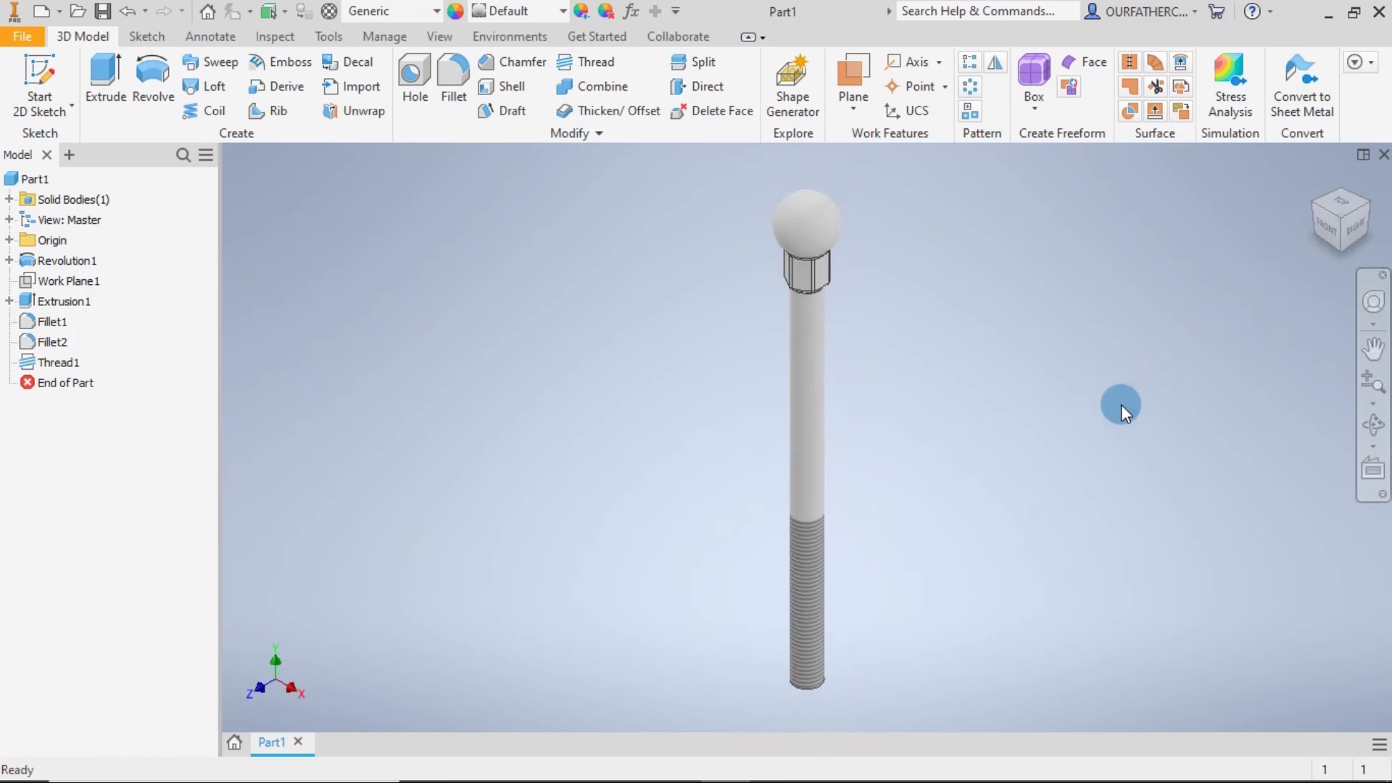
left_click(1354, 229)
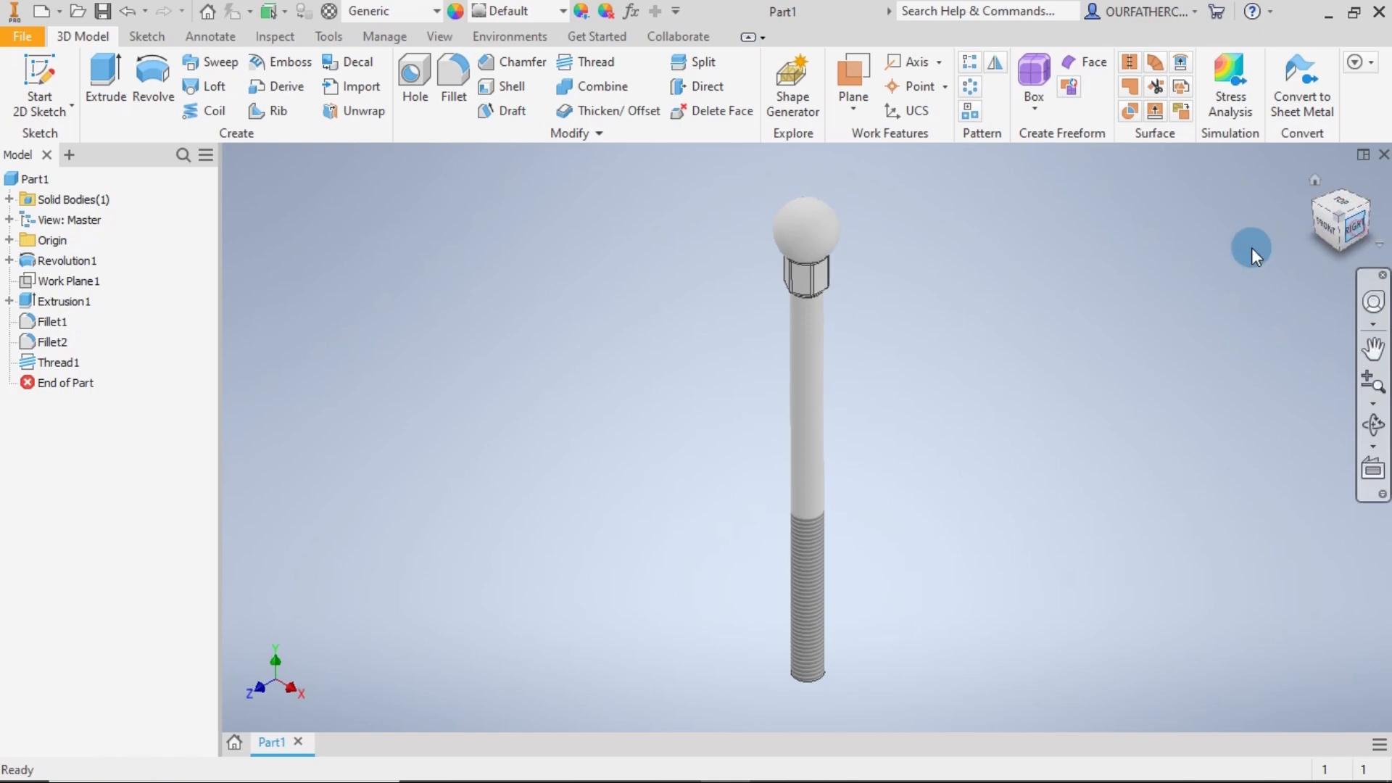
middle_click(837, 380)
middle_click(837, 380)
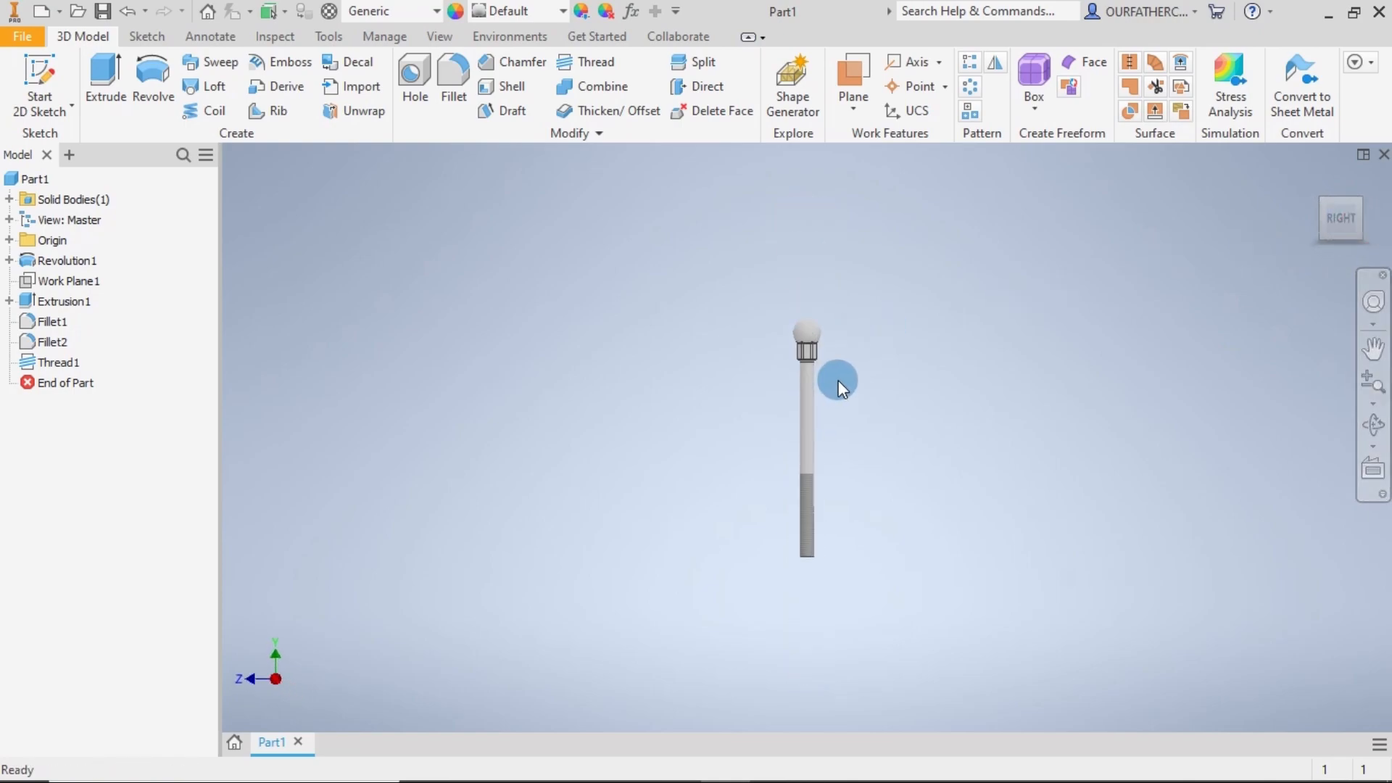
scroll(816, 237, "down", 5)
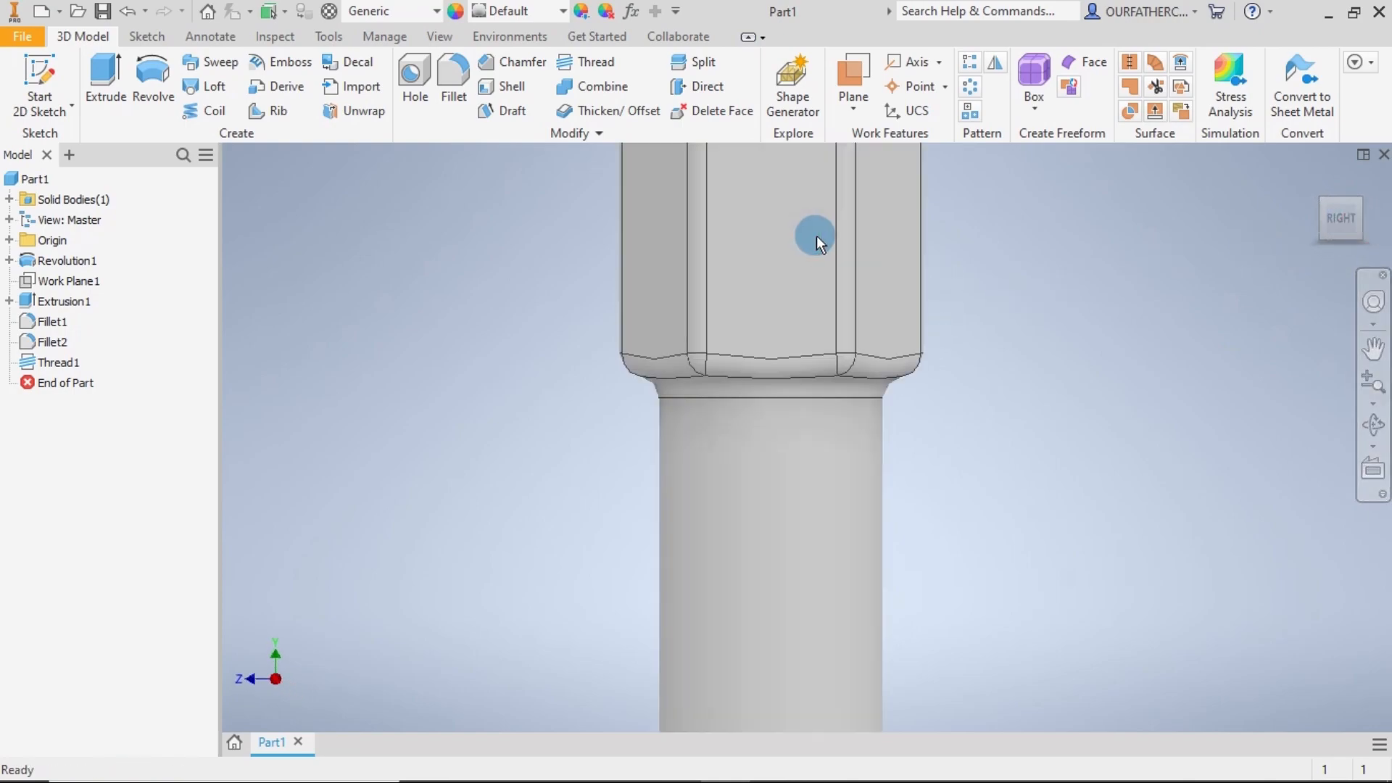
scroll(998, 386, "up", 5)
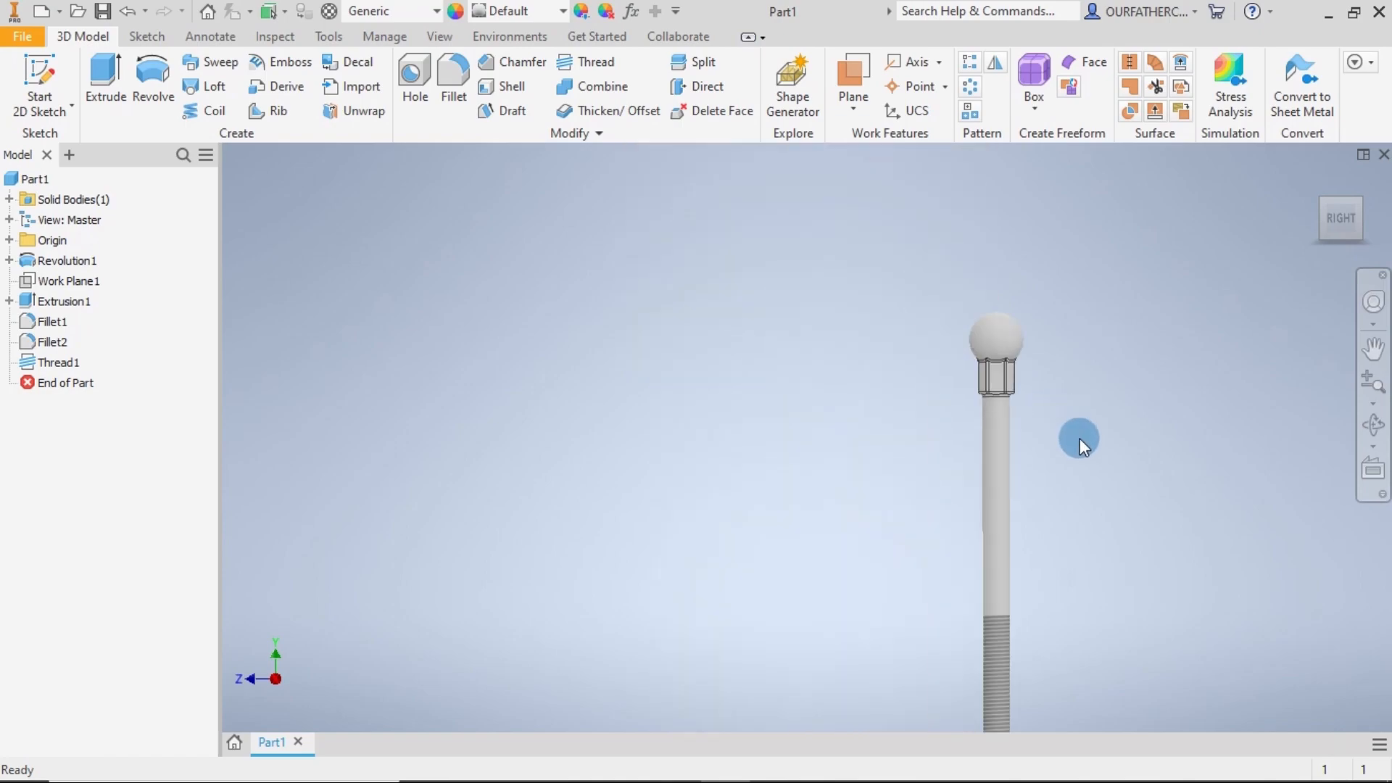
middle_click_drag(988, 384, 841, 288)
scroll(730, 624, "down", 6)
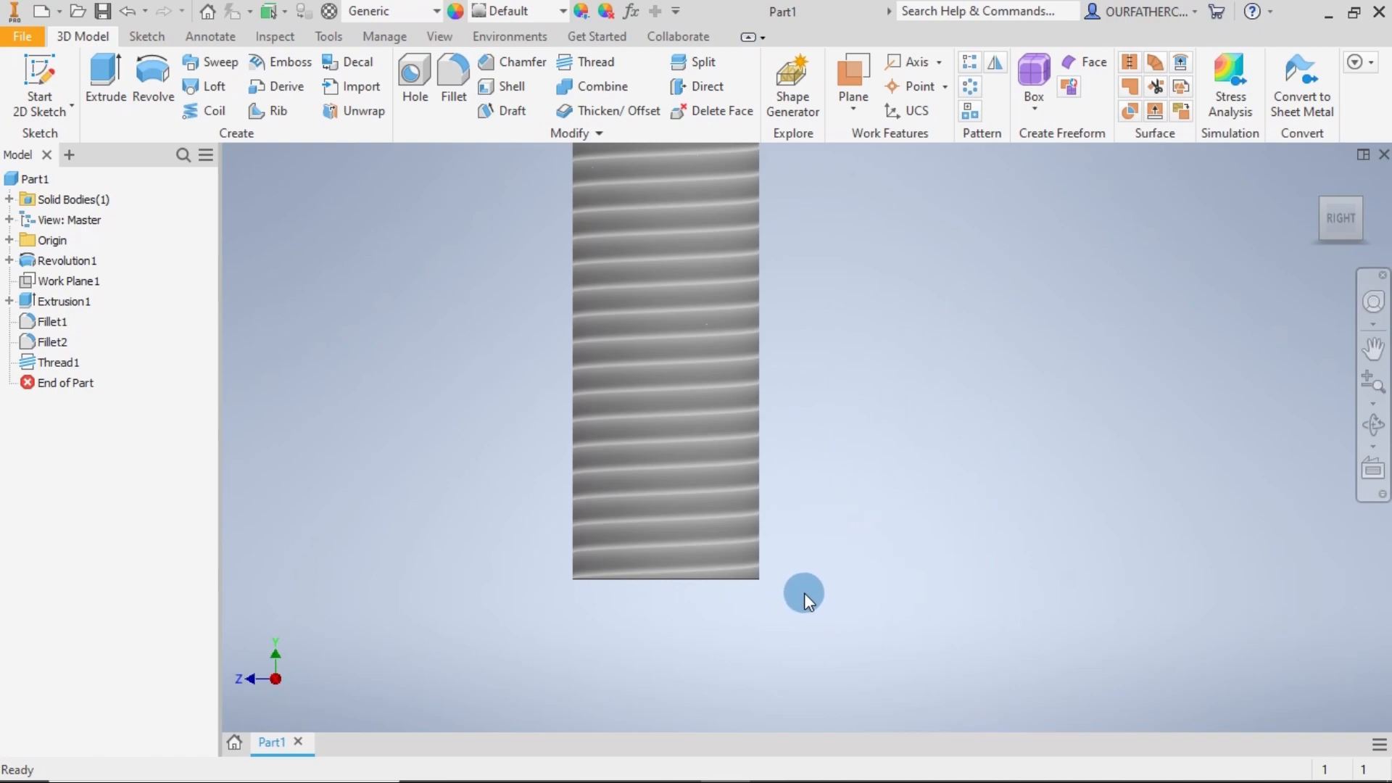
scroll(806, 591, "up", 6)
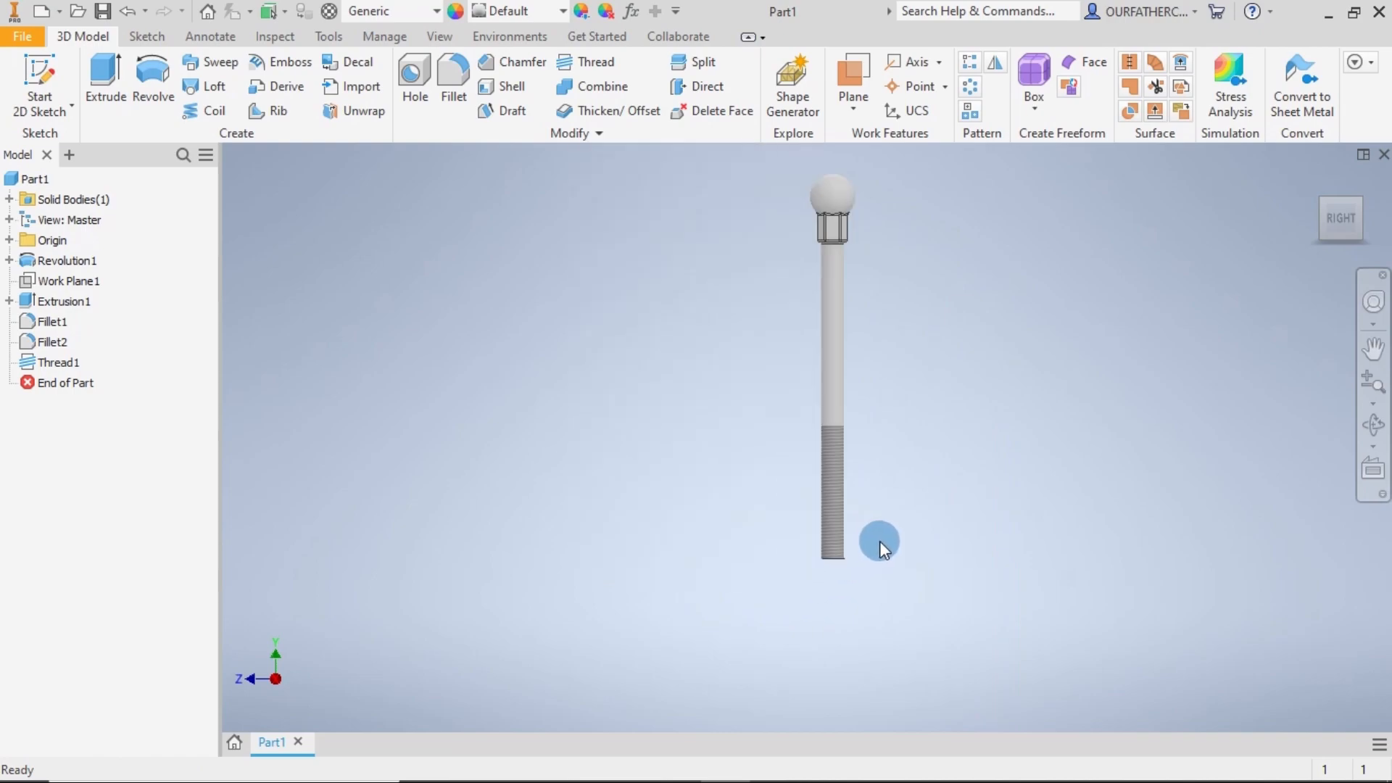
scroll(881, 239, "down", 3)
scroll(668, 279, "down", 3)
scroll(658, 280, "up", 6)
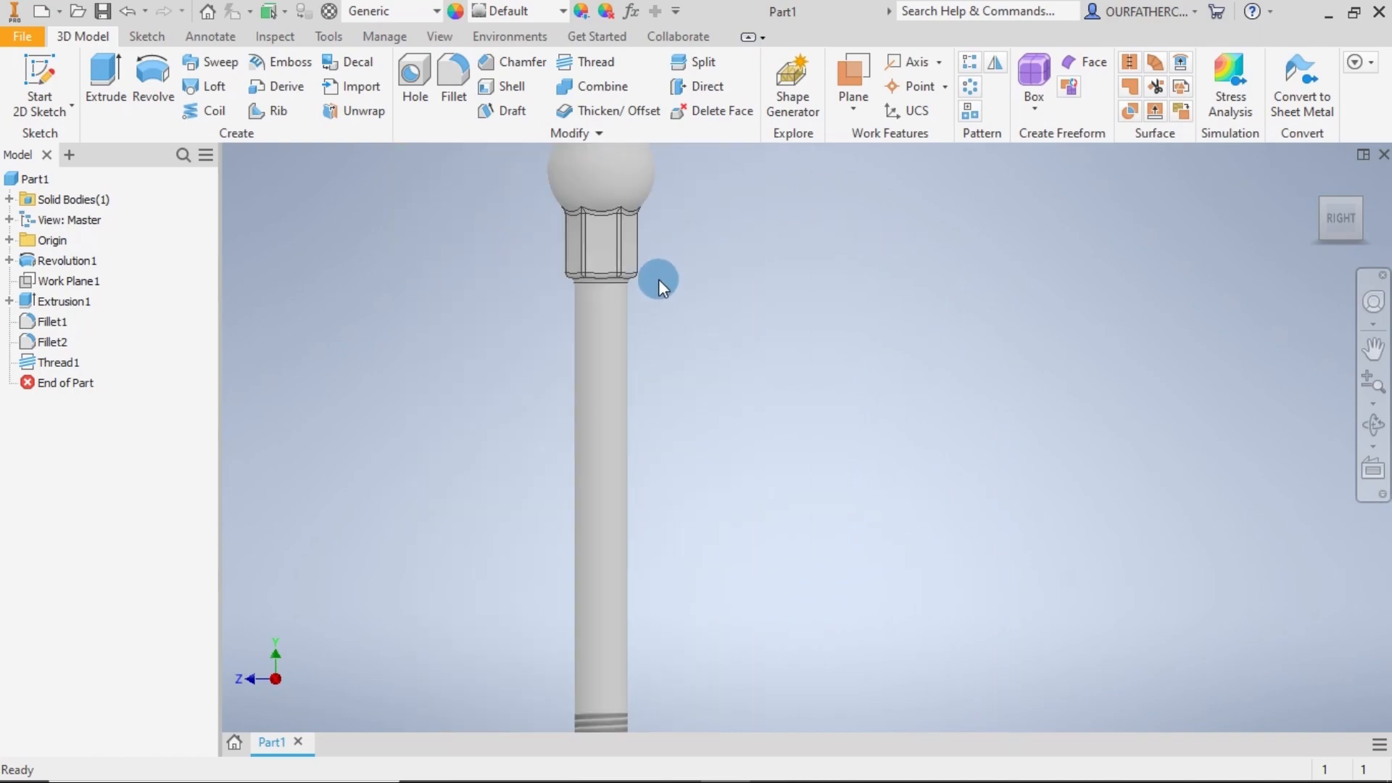
scroll(759, 317, "up", 3)
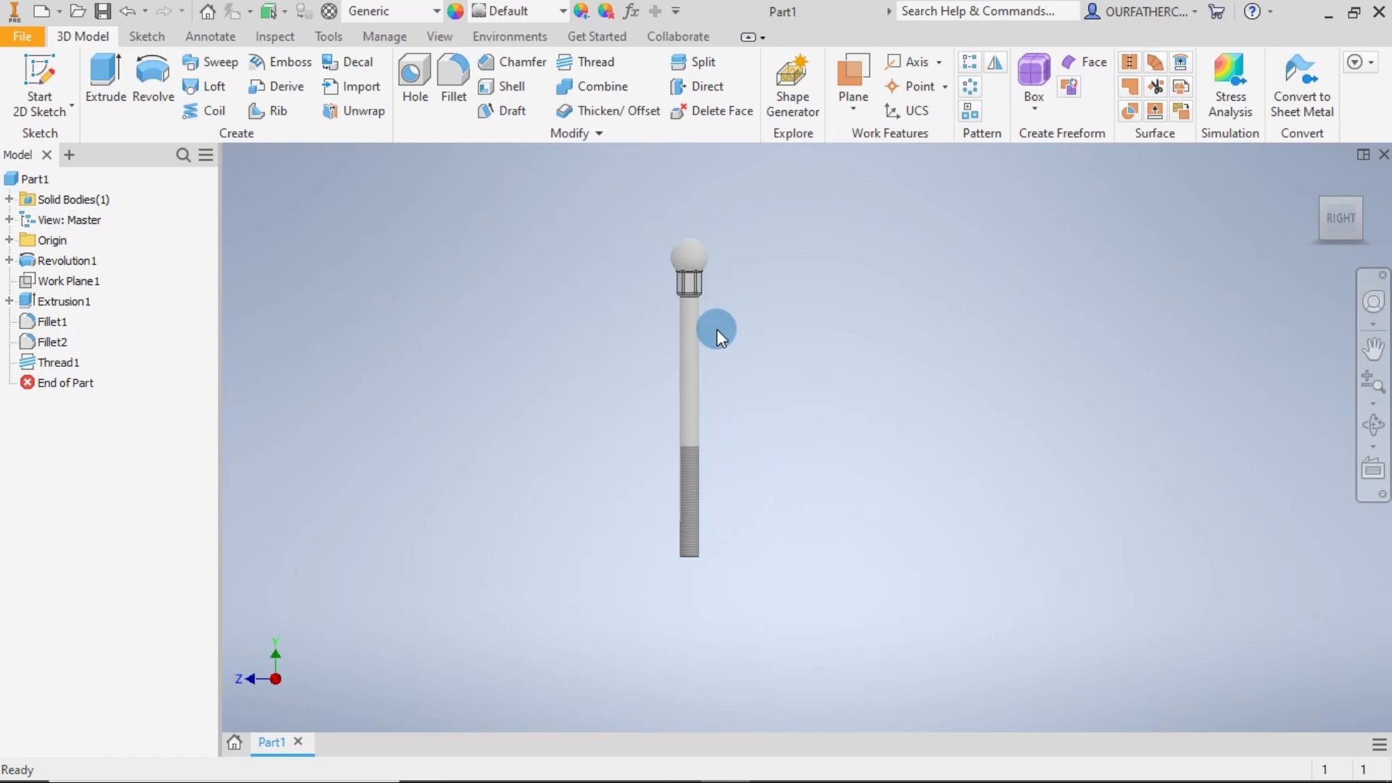
- Chamfer the circular end edge of the threaded stem with a distance of 0.25 mm
left_click(512, 64)
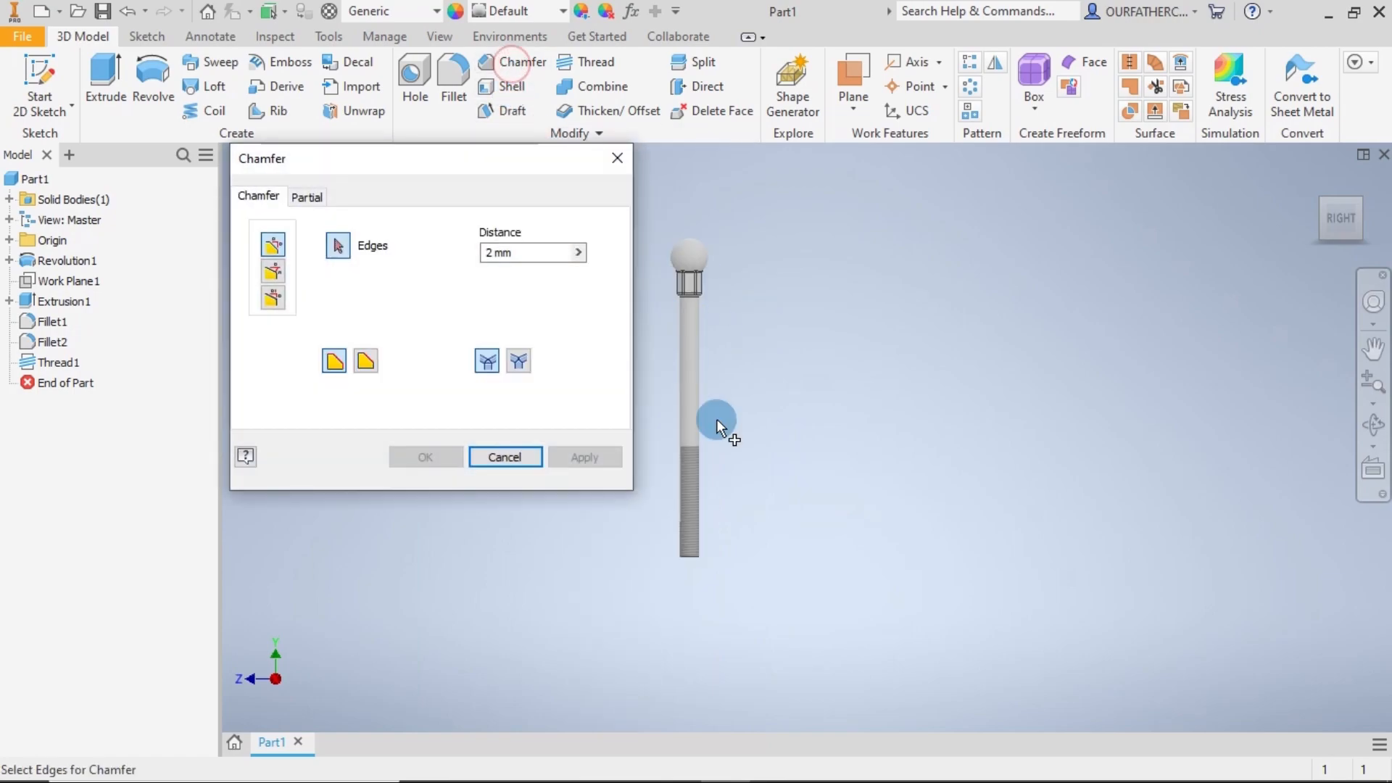
double_click(522, 255)
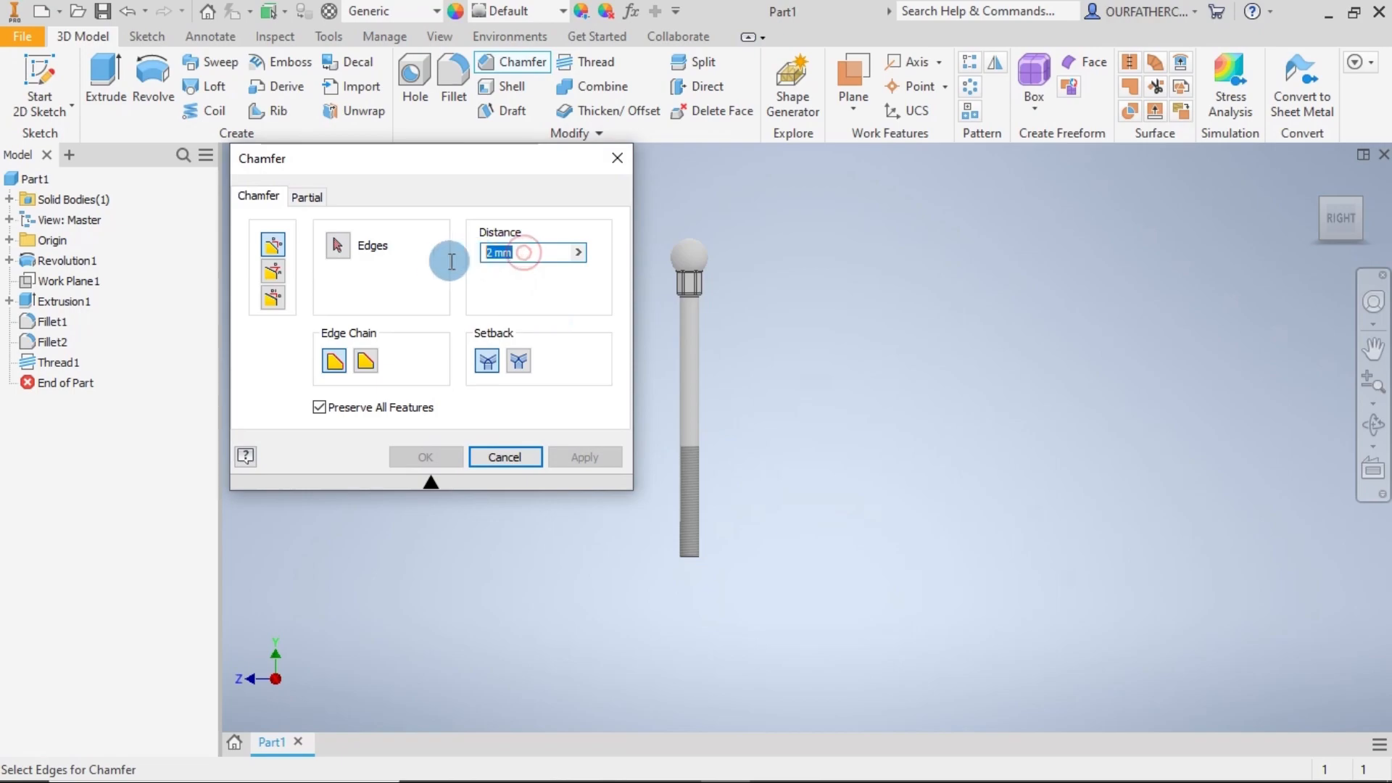
type("0.")
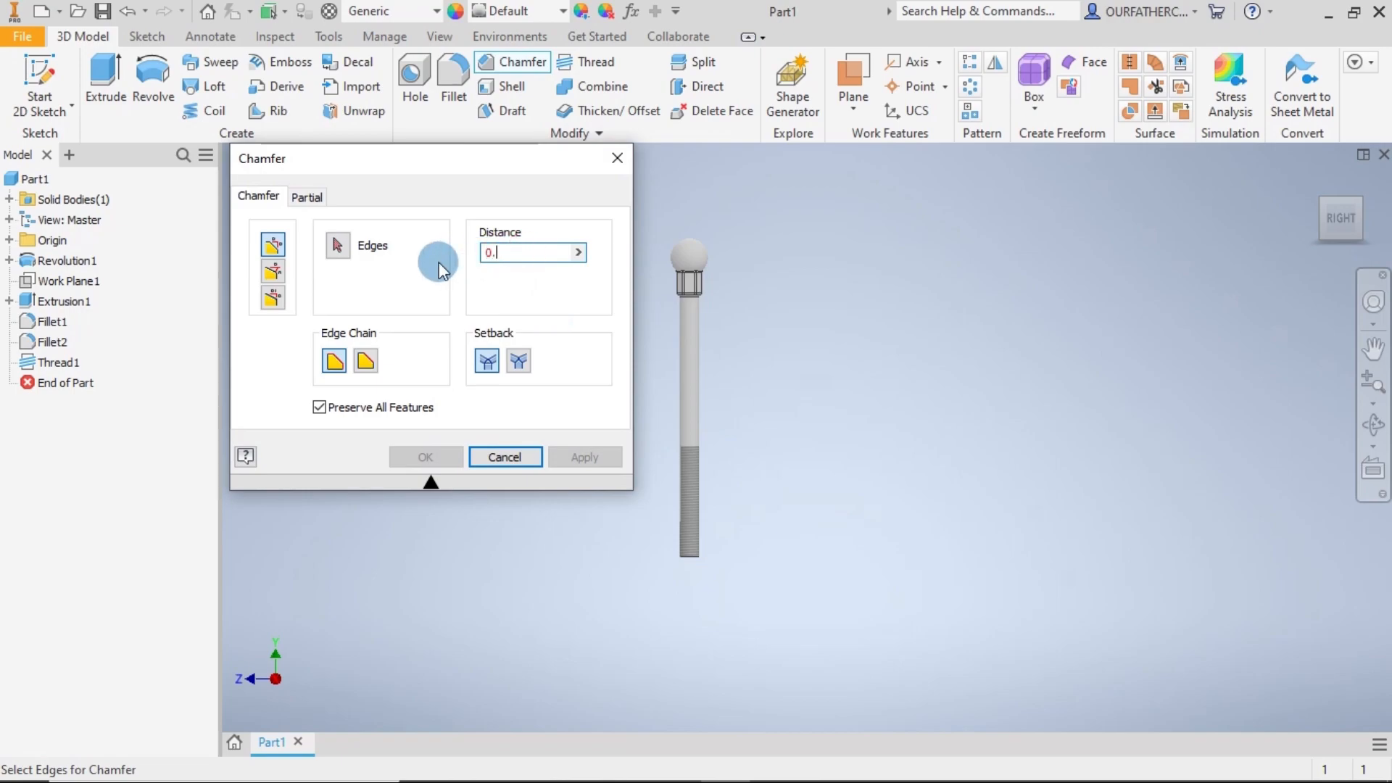
type("25")
scroll(681, 558, "up", 4)
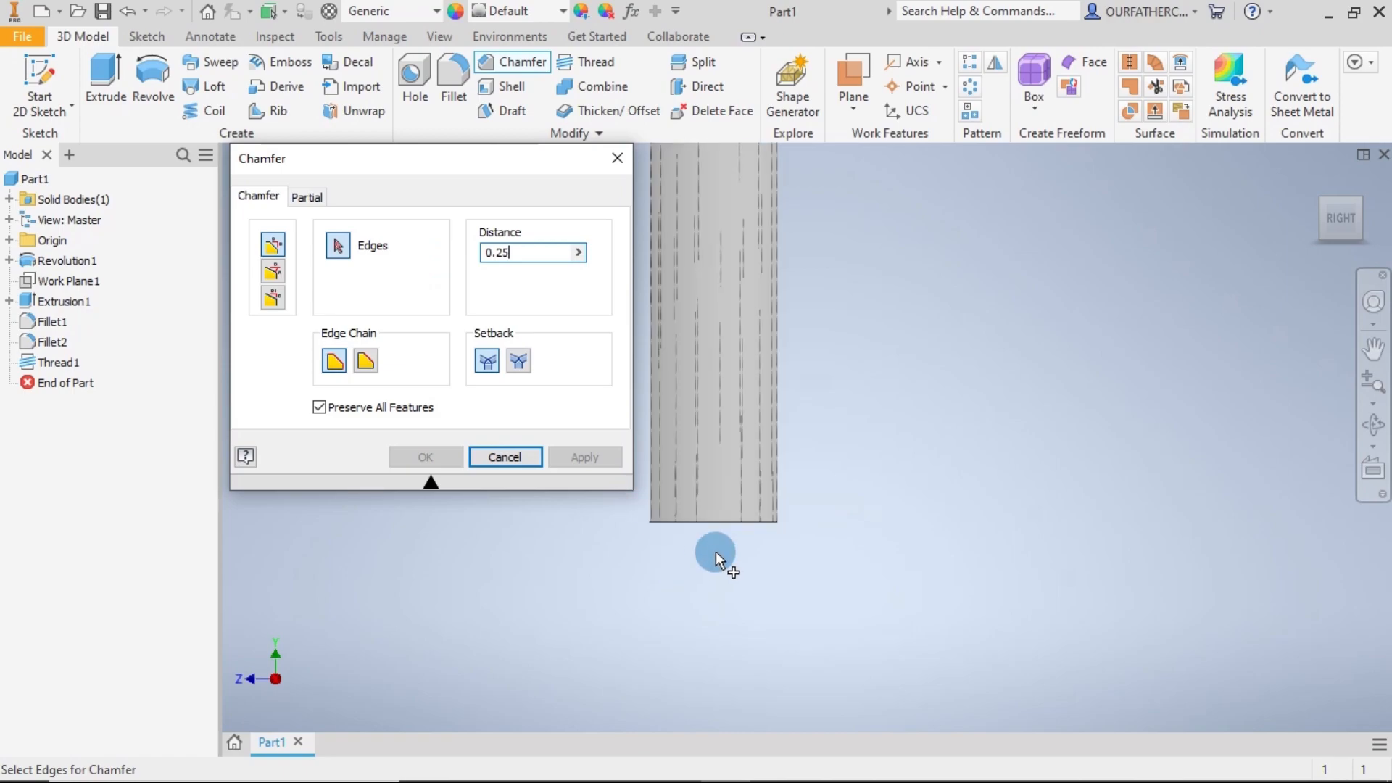
left_click(738, 521)
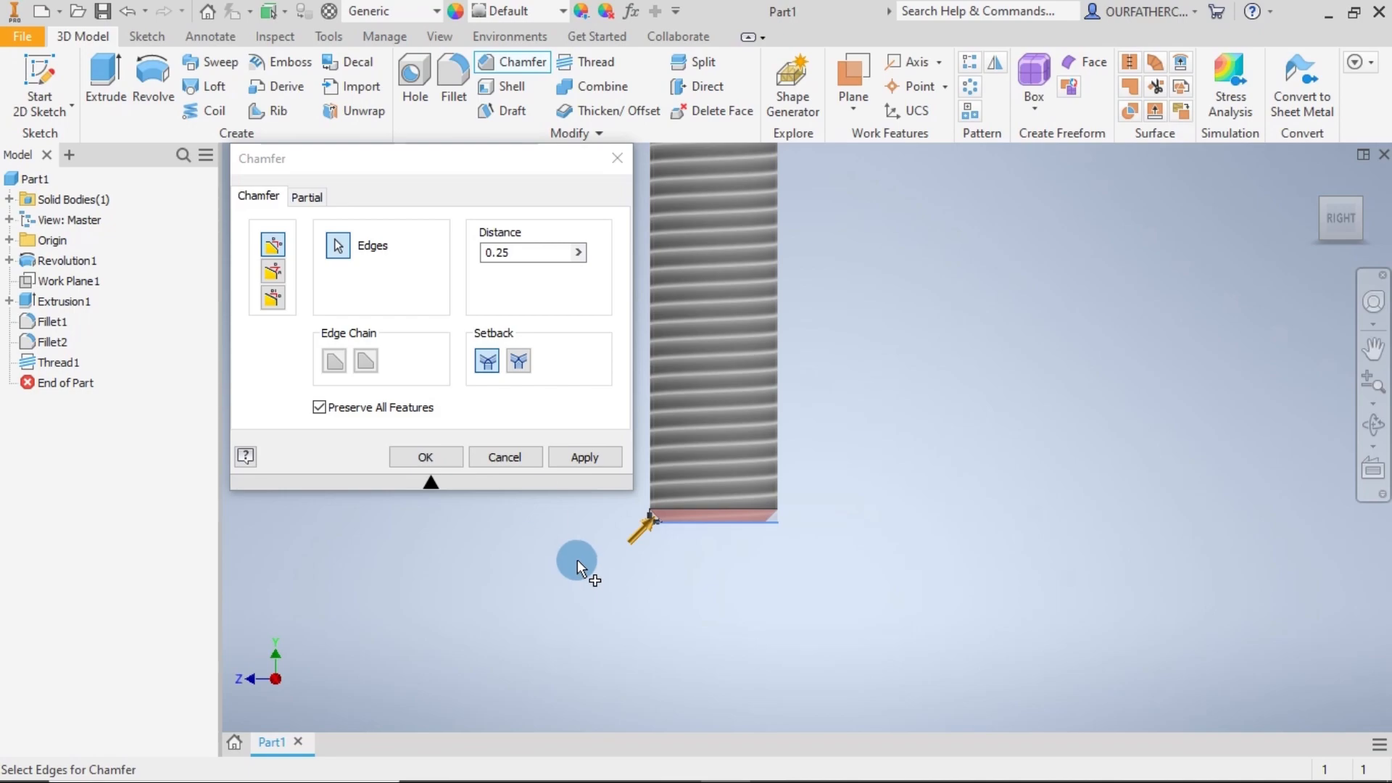
left_click(441, 457)
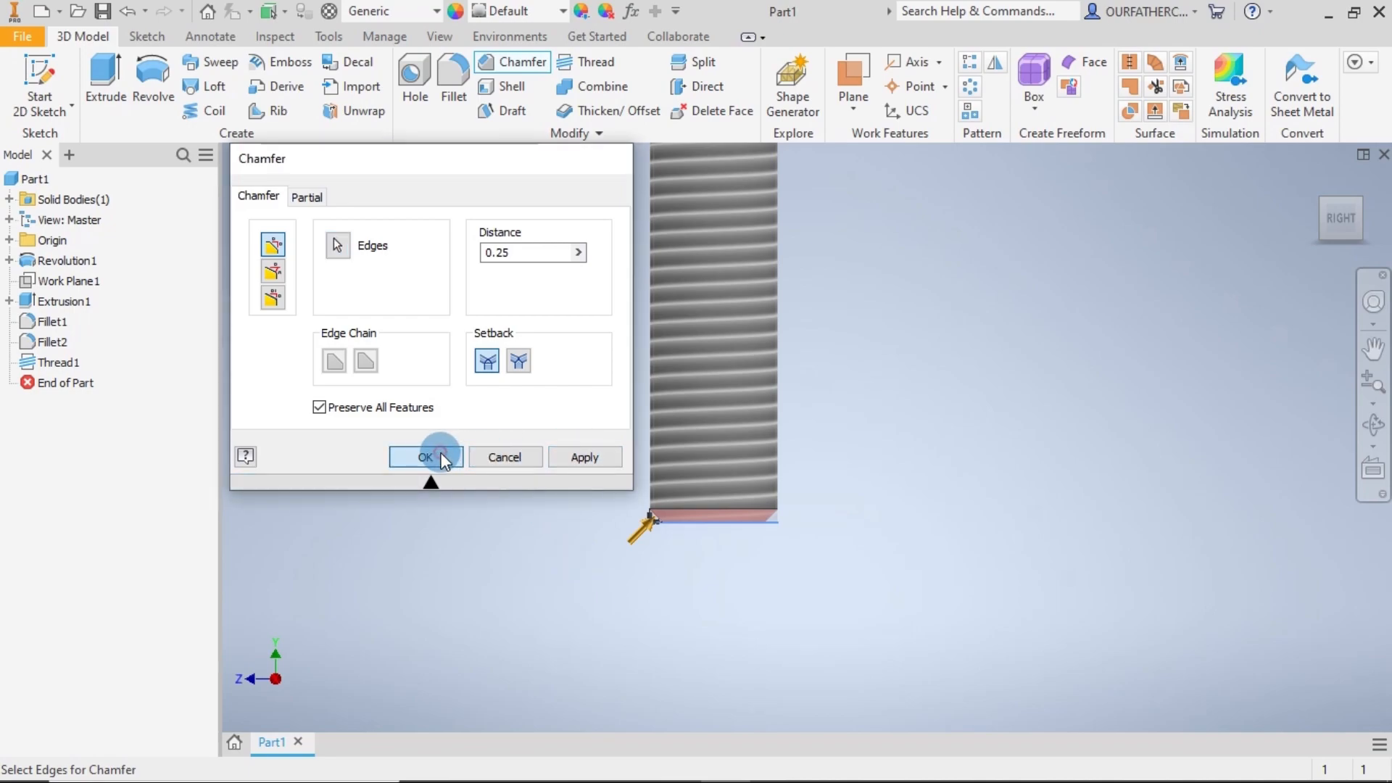
scroll(957, 451, "down", 3)
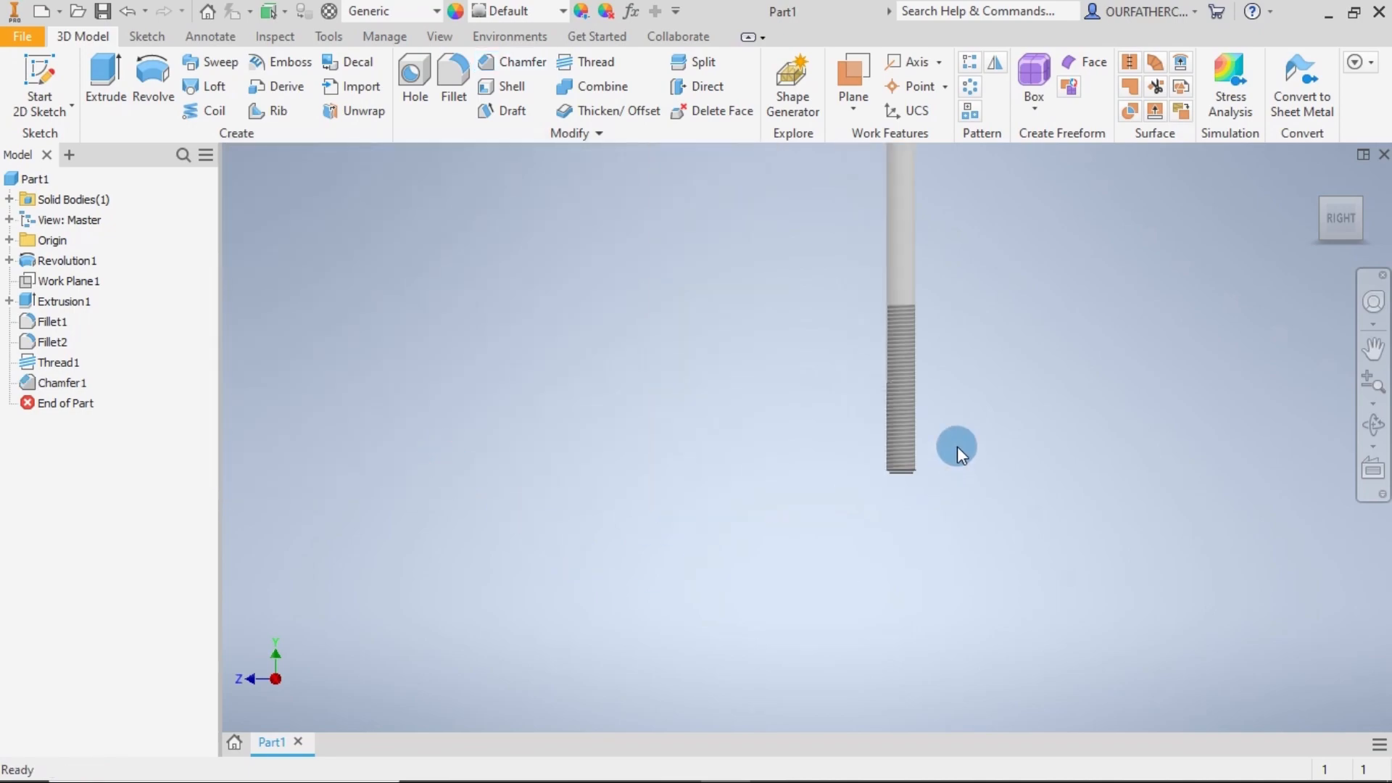
middle_click_drag(939, 409, 720, 450)
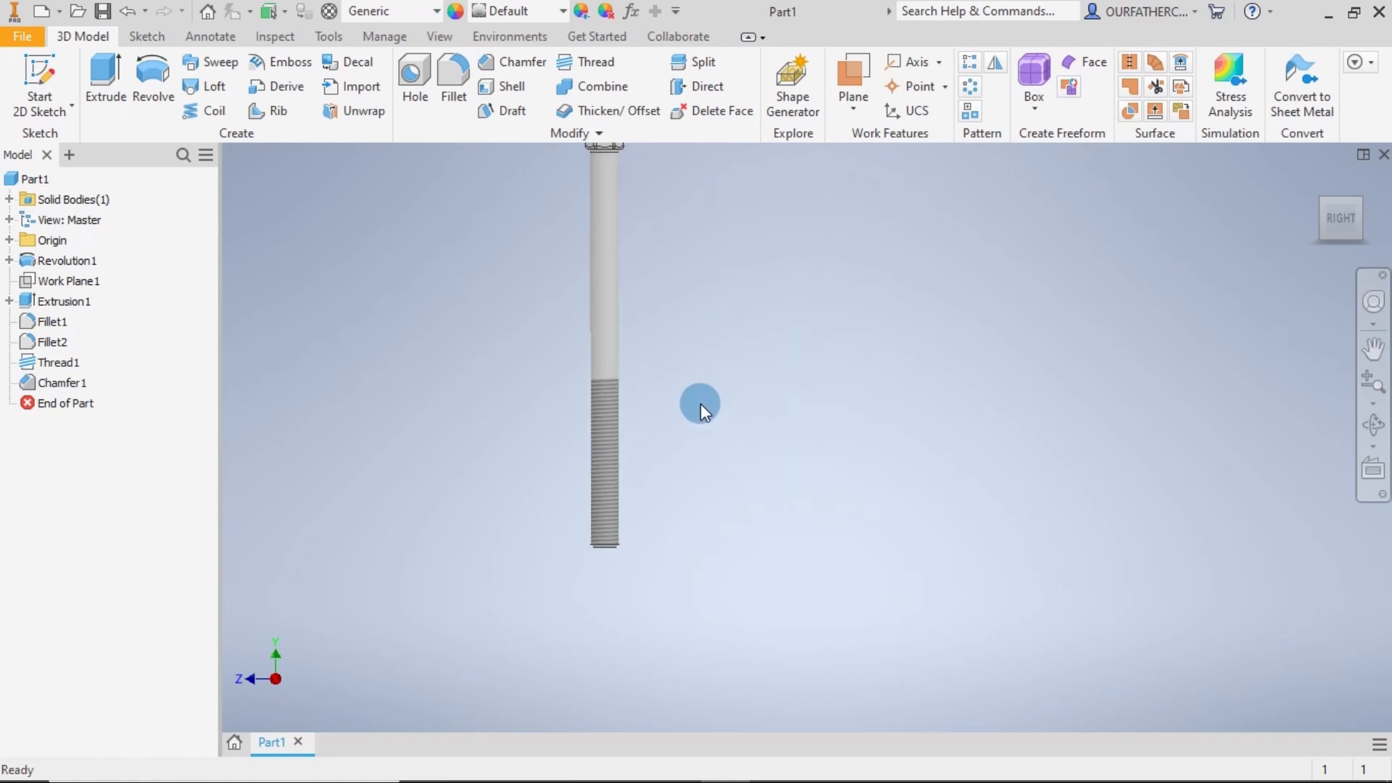
- Display the whole part in the Wireframe visual style and examine the collar's edges up close from the right and bottom views
scroll(699, 400, "down", 2)
middle_click(1051, 267)
middle_click(1051, 266)
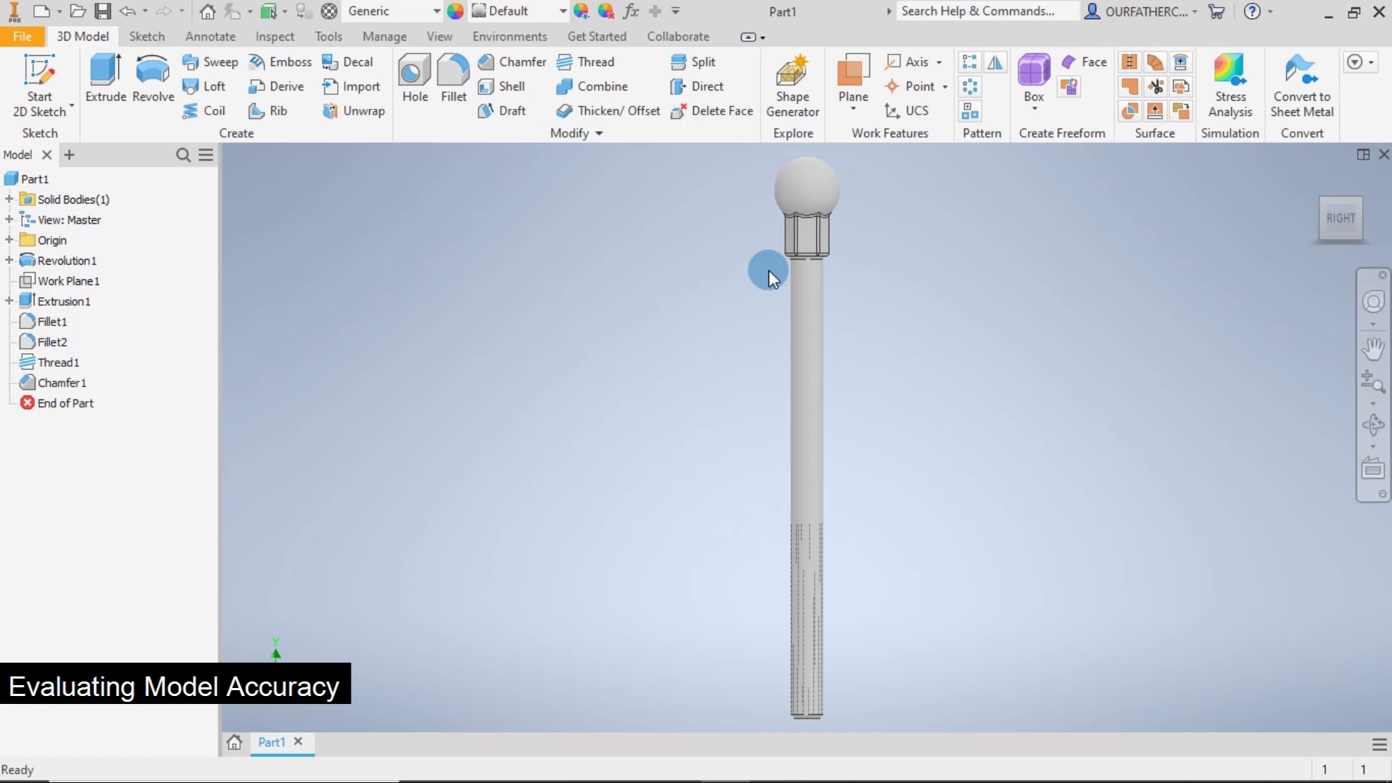
left_click(442, 38)
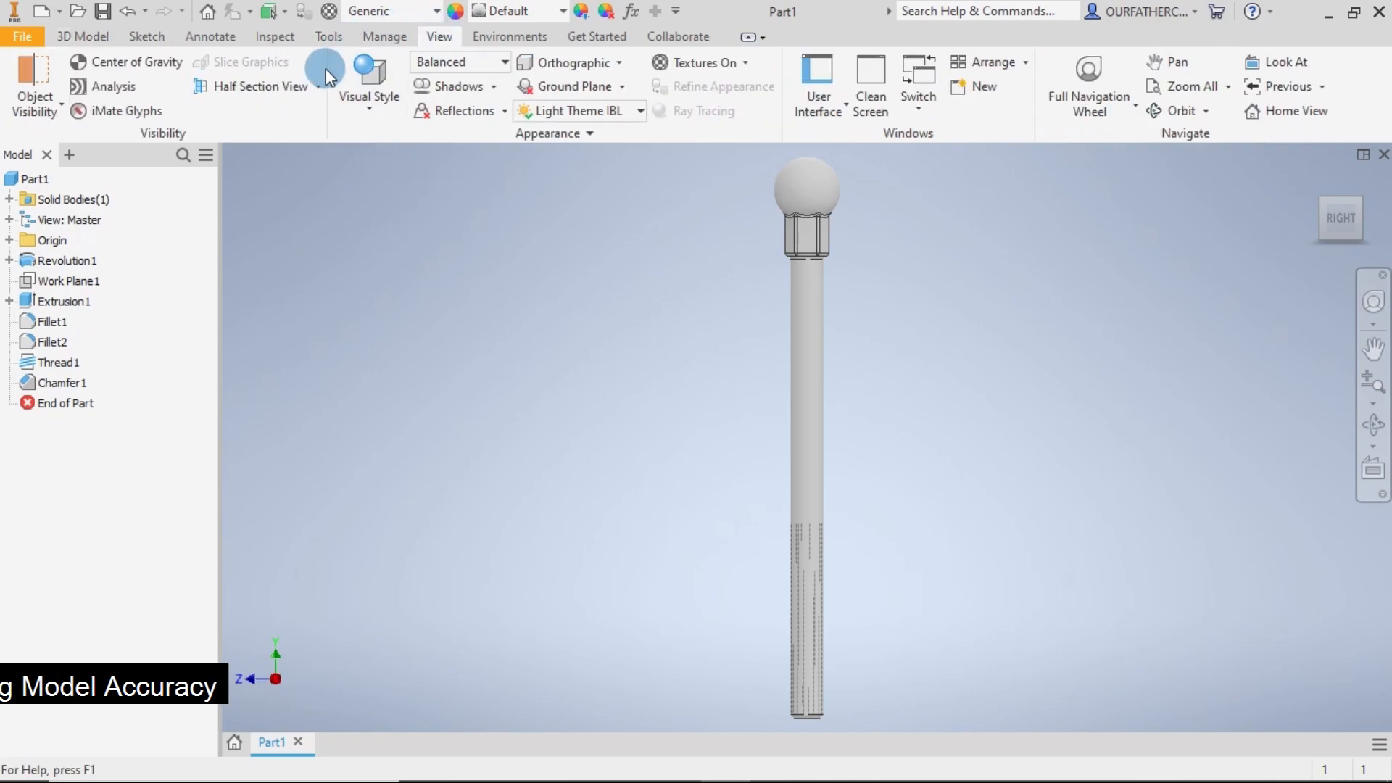
left_click(355, 103)
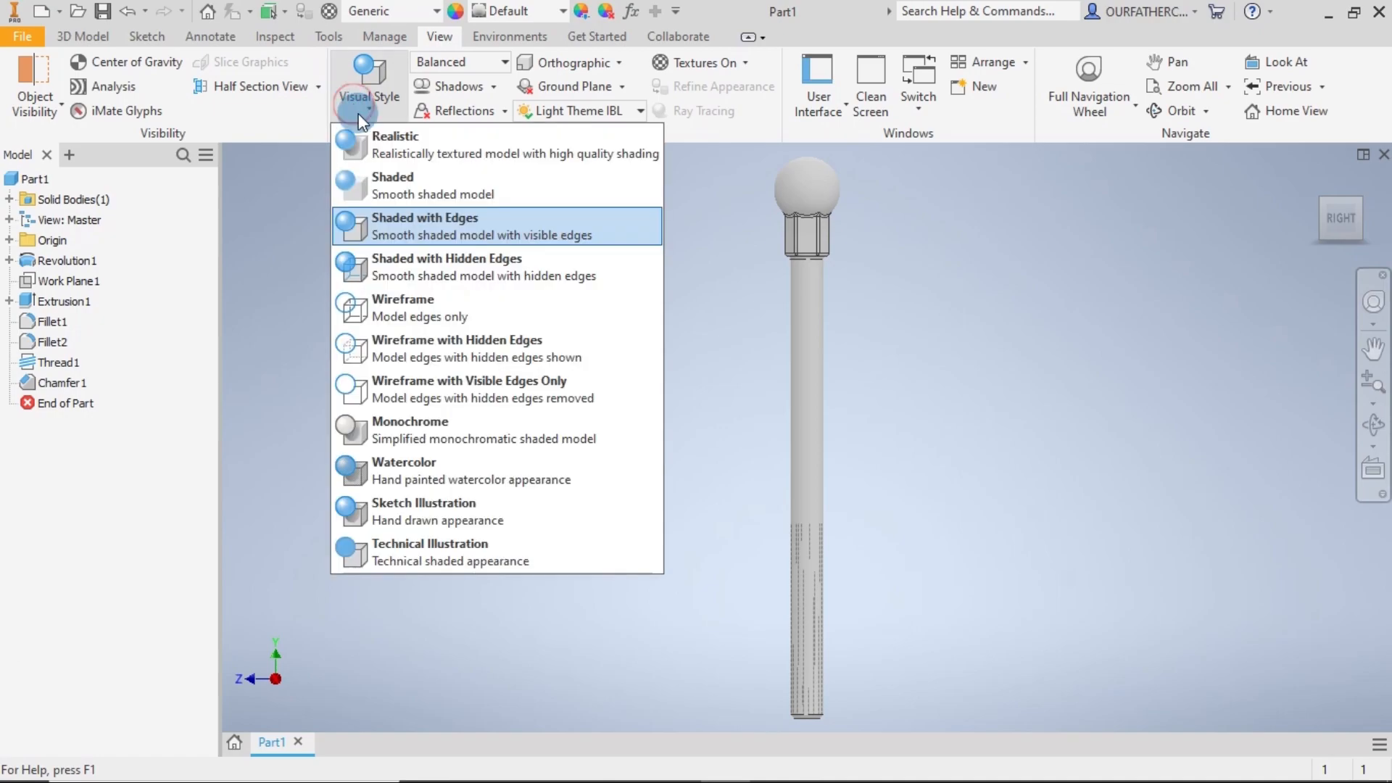
left_click(384, 303)
scroll(811, 235, "up", 5)
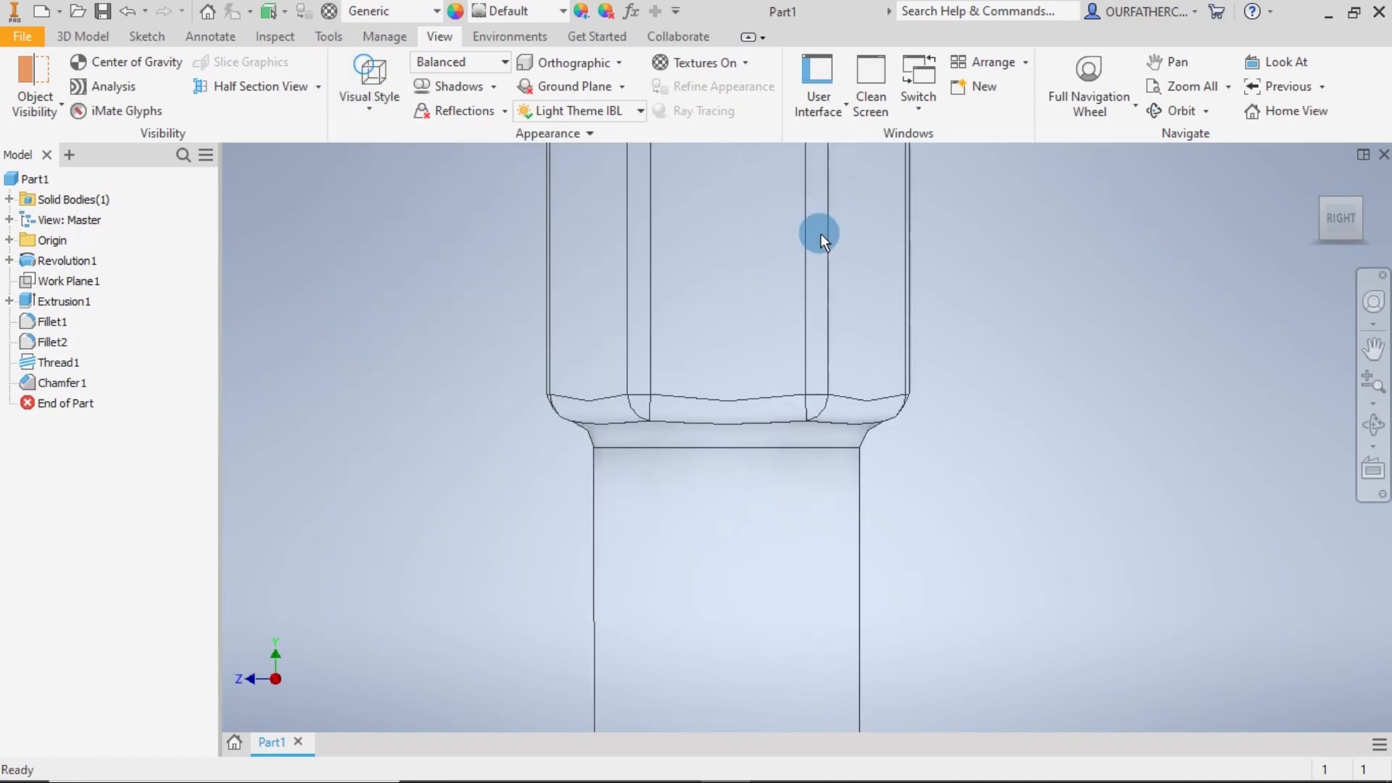
scroll(934, 296, "down", 5)
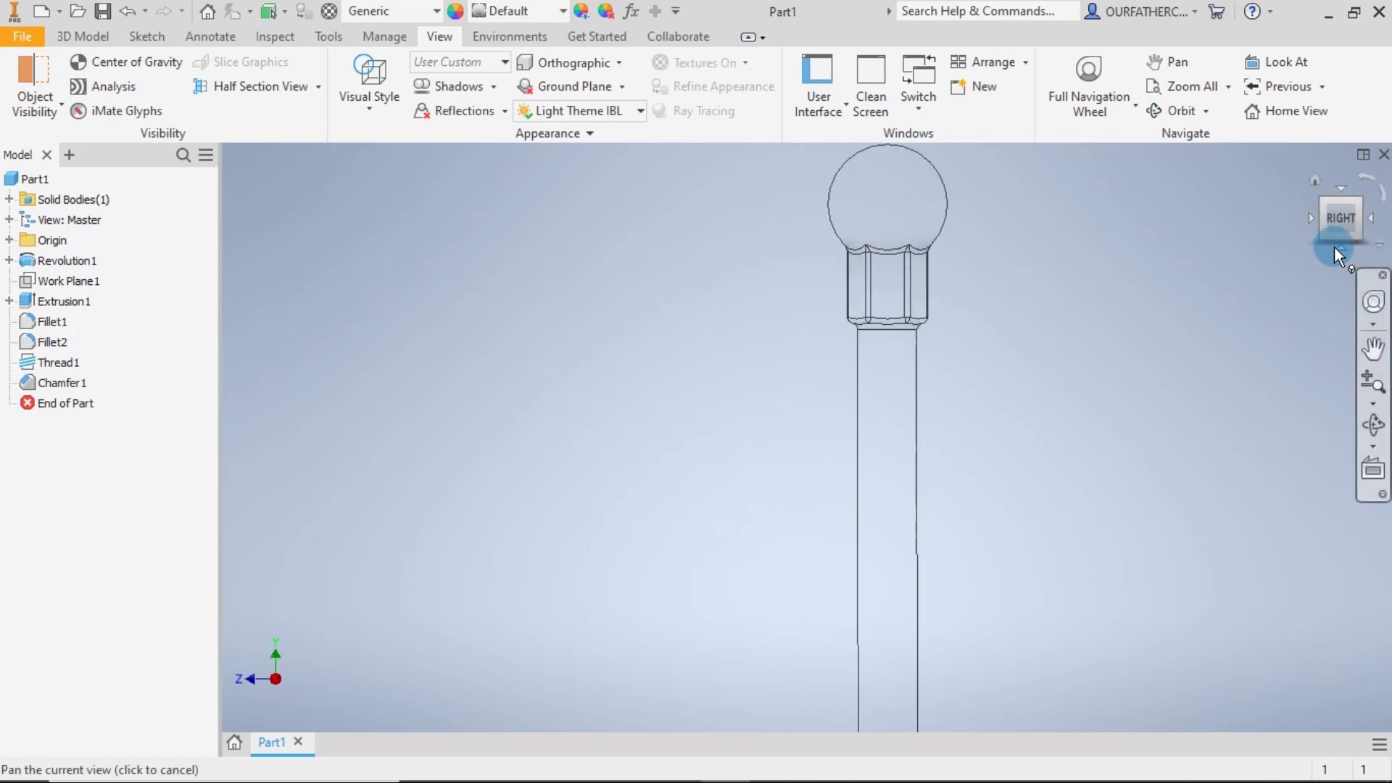
left_click(1341, 250)
scroll(824, 460, "up", 5)
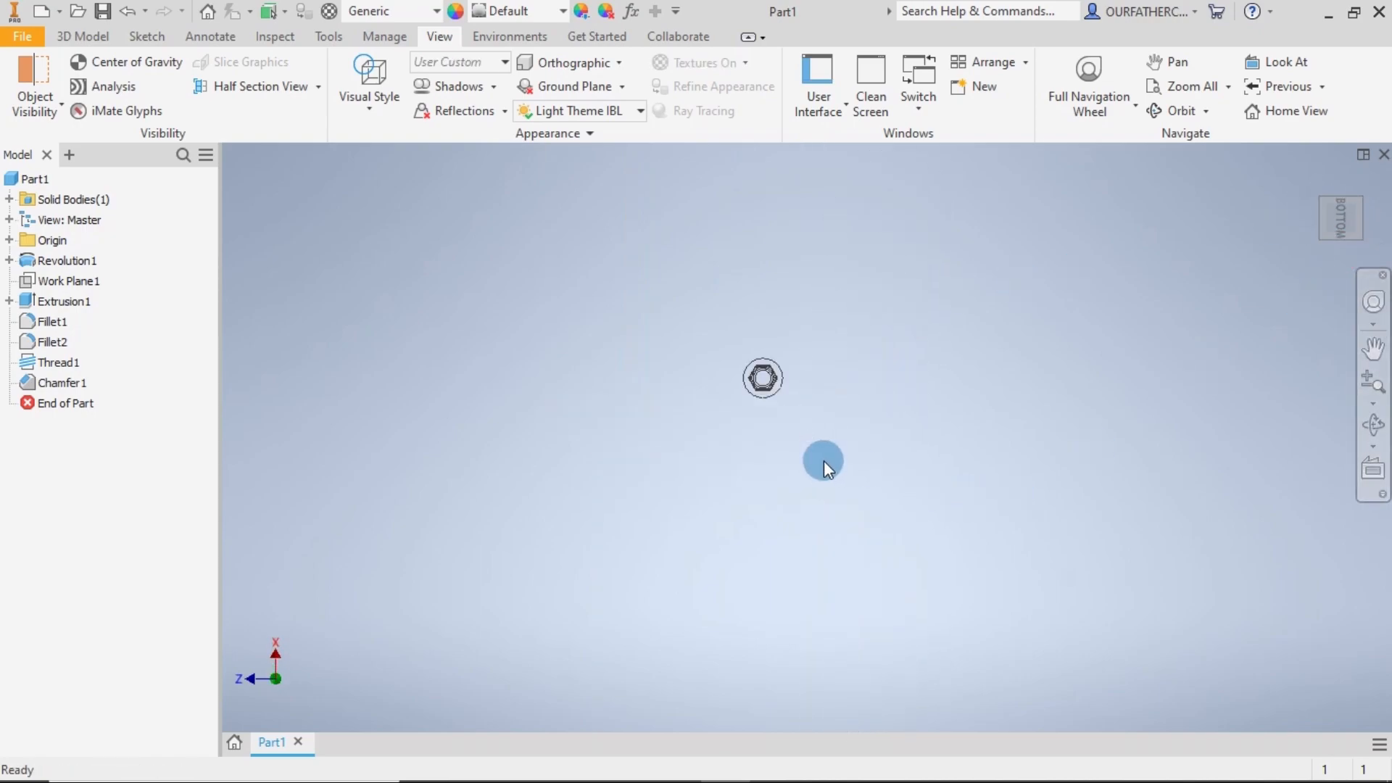
scroll(711, 304, "up", 5)
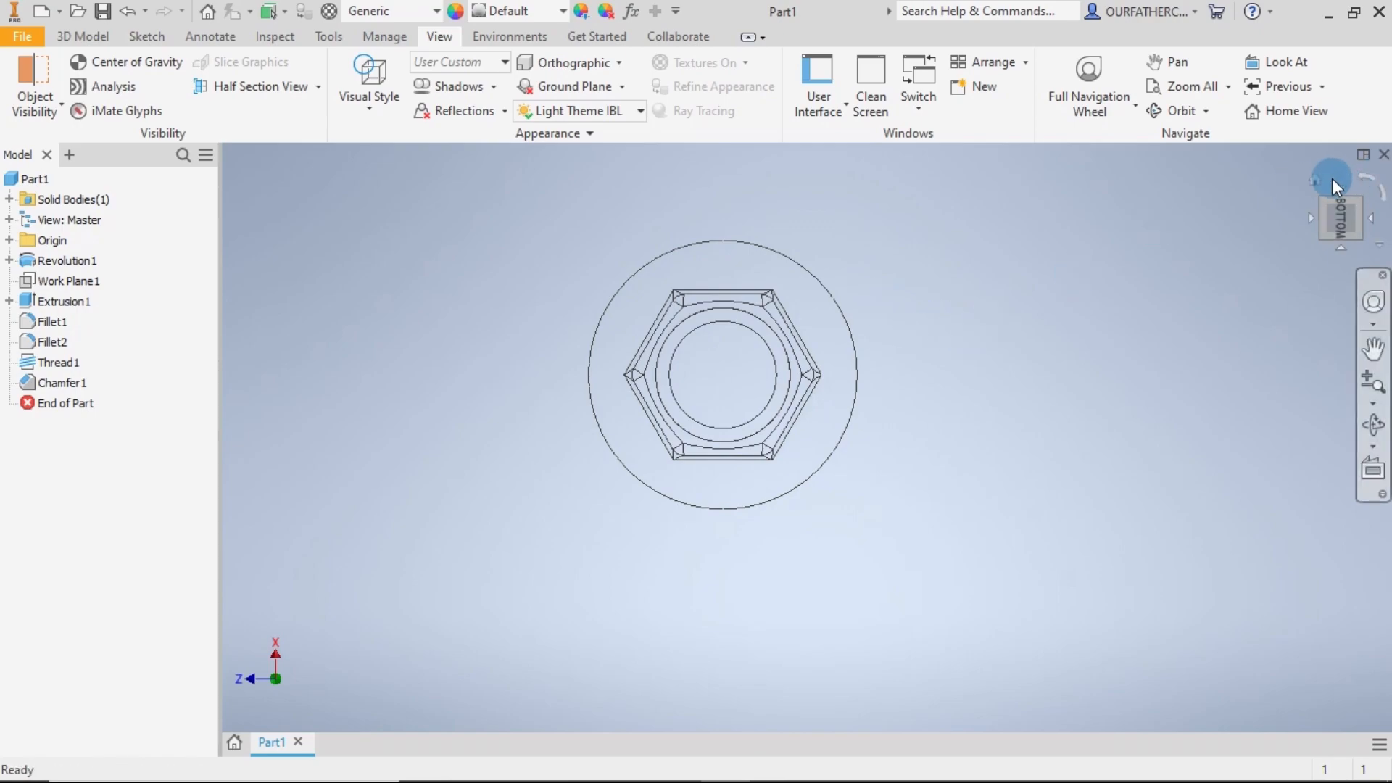
- Return the part to the home view and apply the Shaded with Edges visual style
left_click(1316, 180)
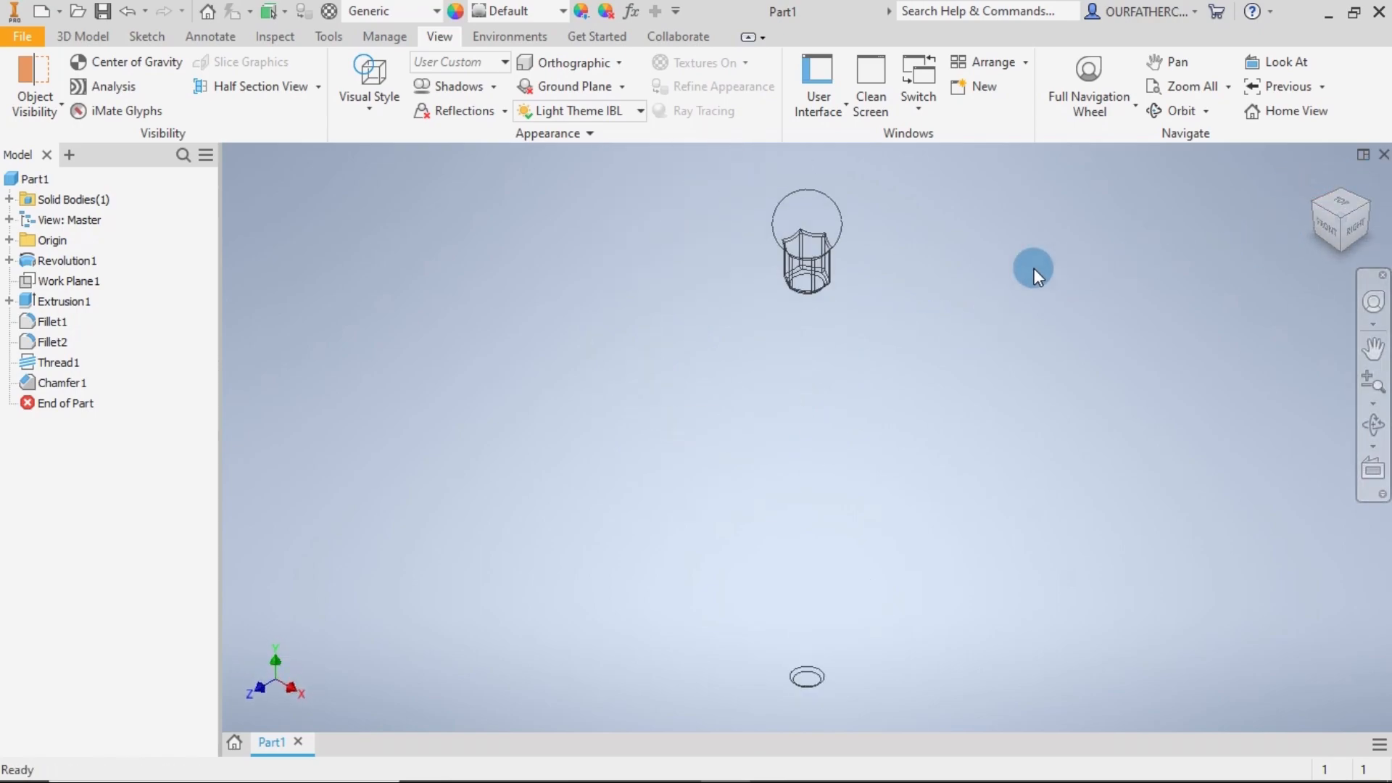
left_click(367, 88)
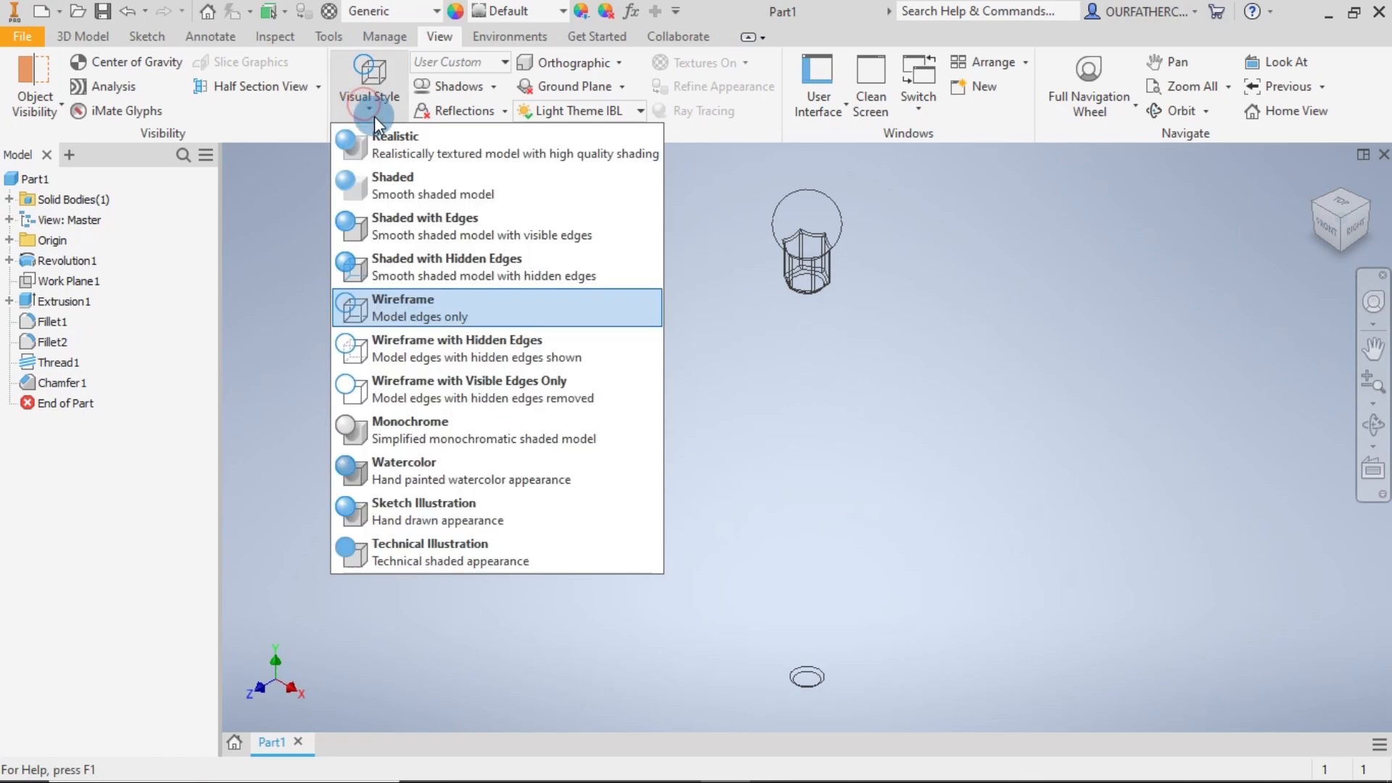
left_click(384, 222)
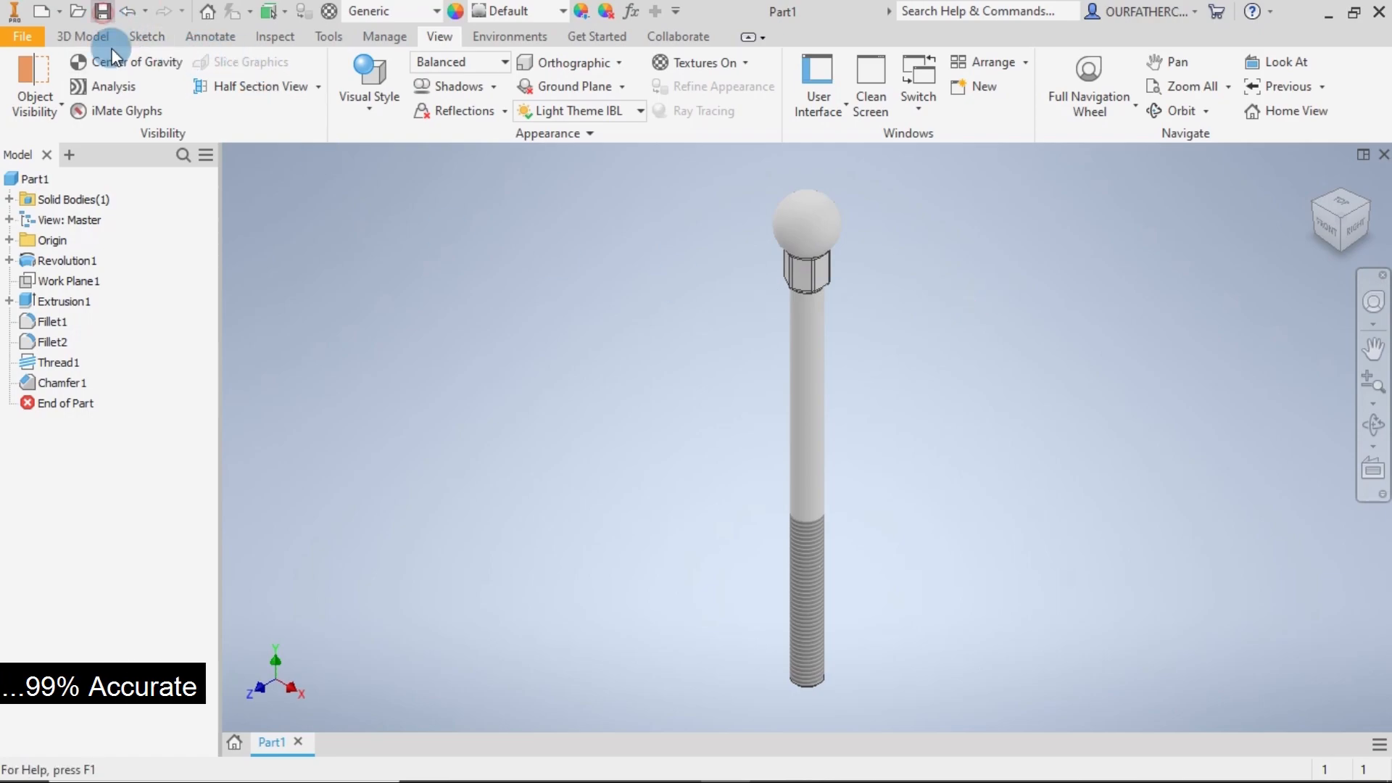
- Save the part as Component 40 in the Rotary Engine folder and close the program
key("ctrl+s")
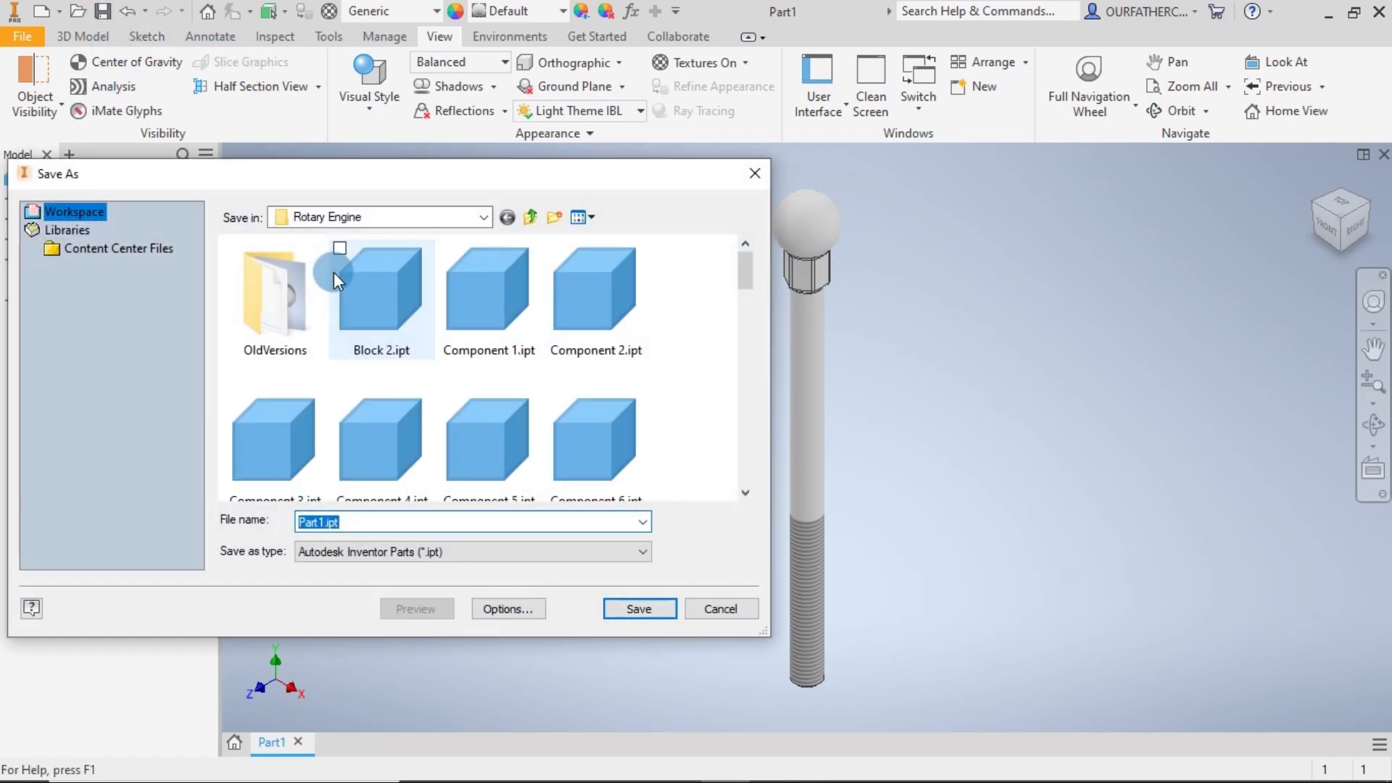
type("Componen")
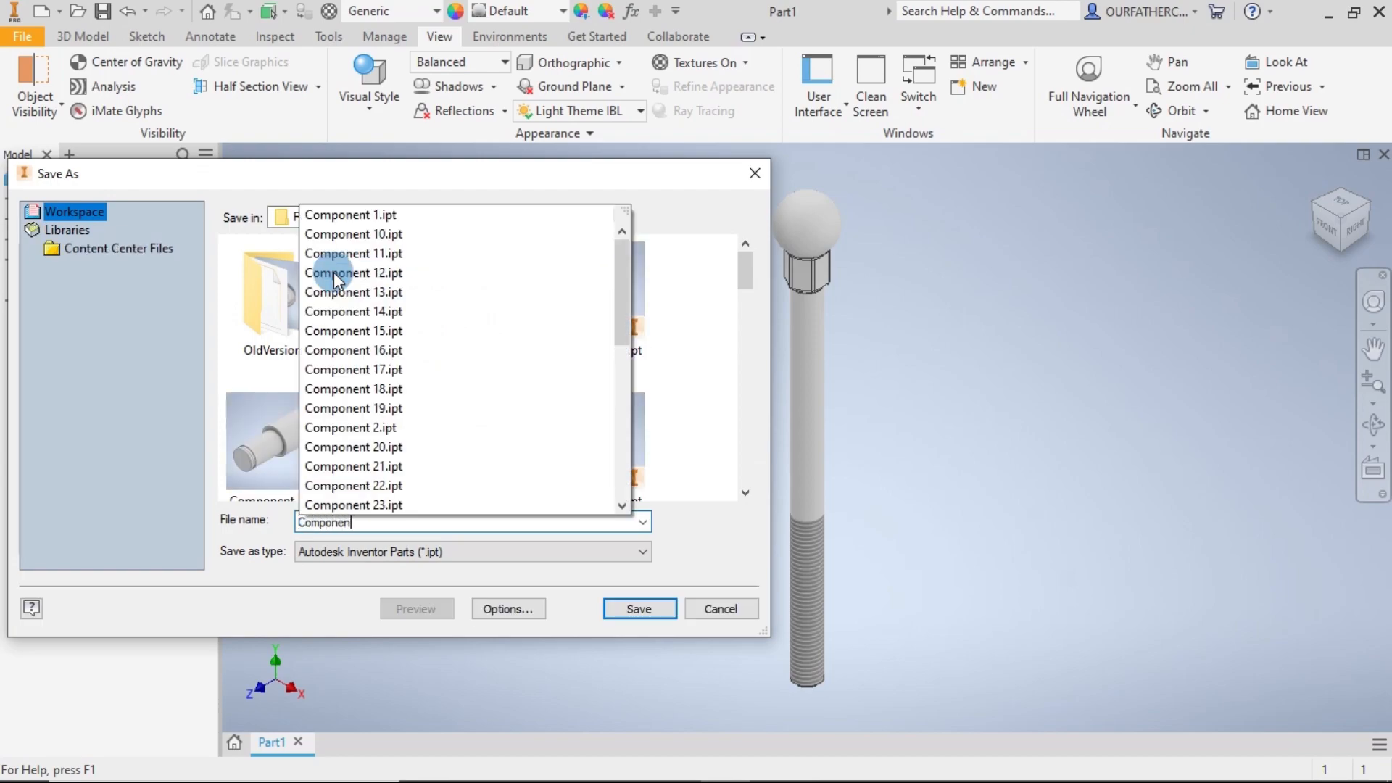
type("t 40")
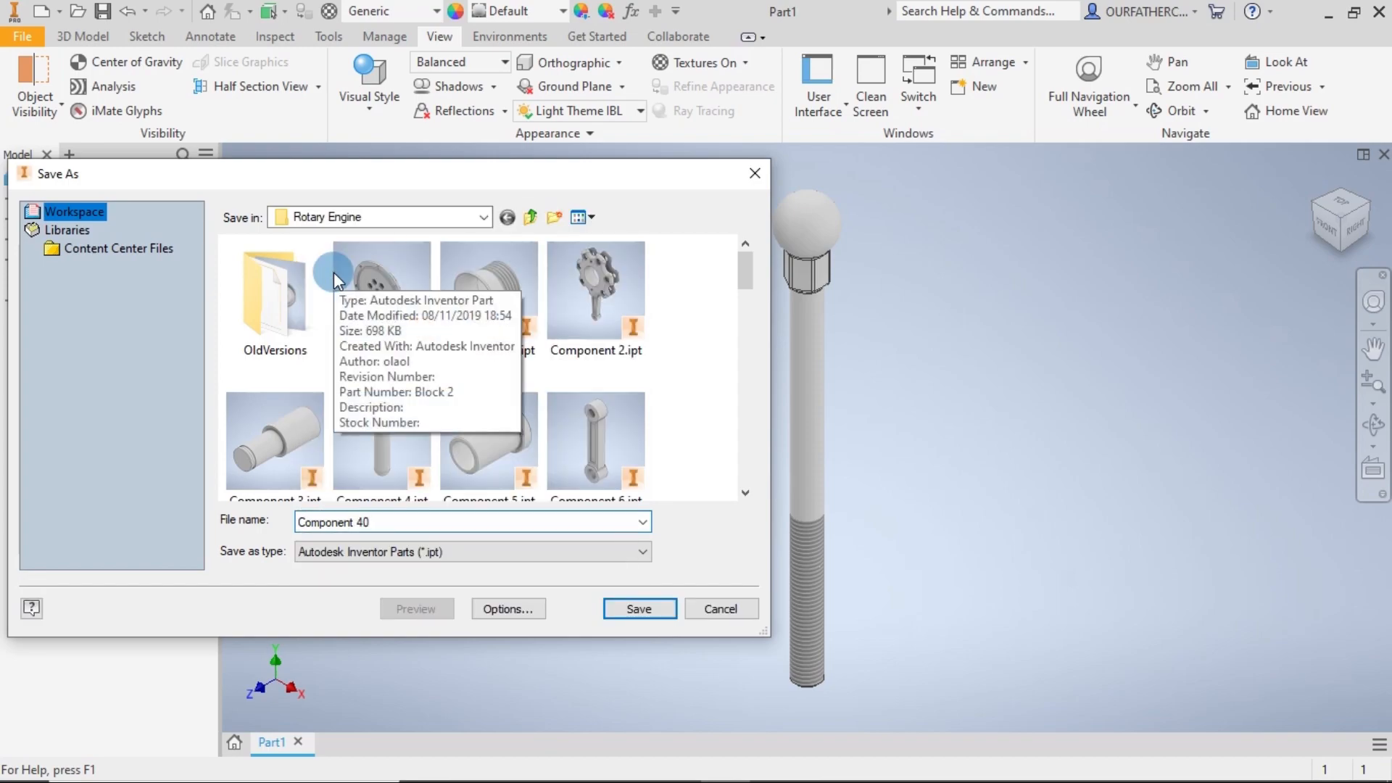
key("Return")
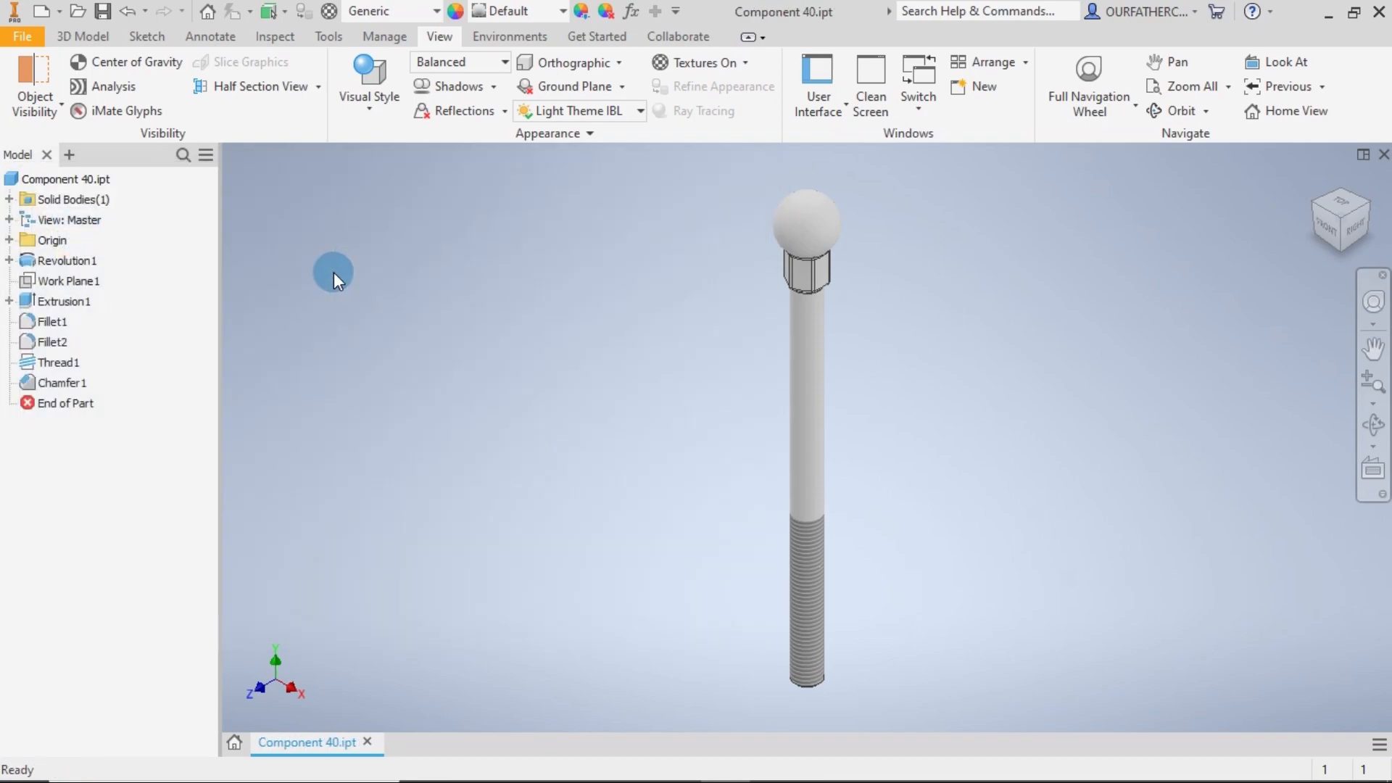
left_click(1381, 13)
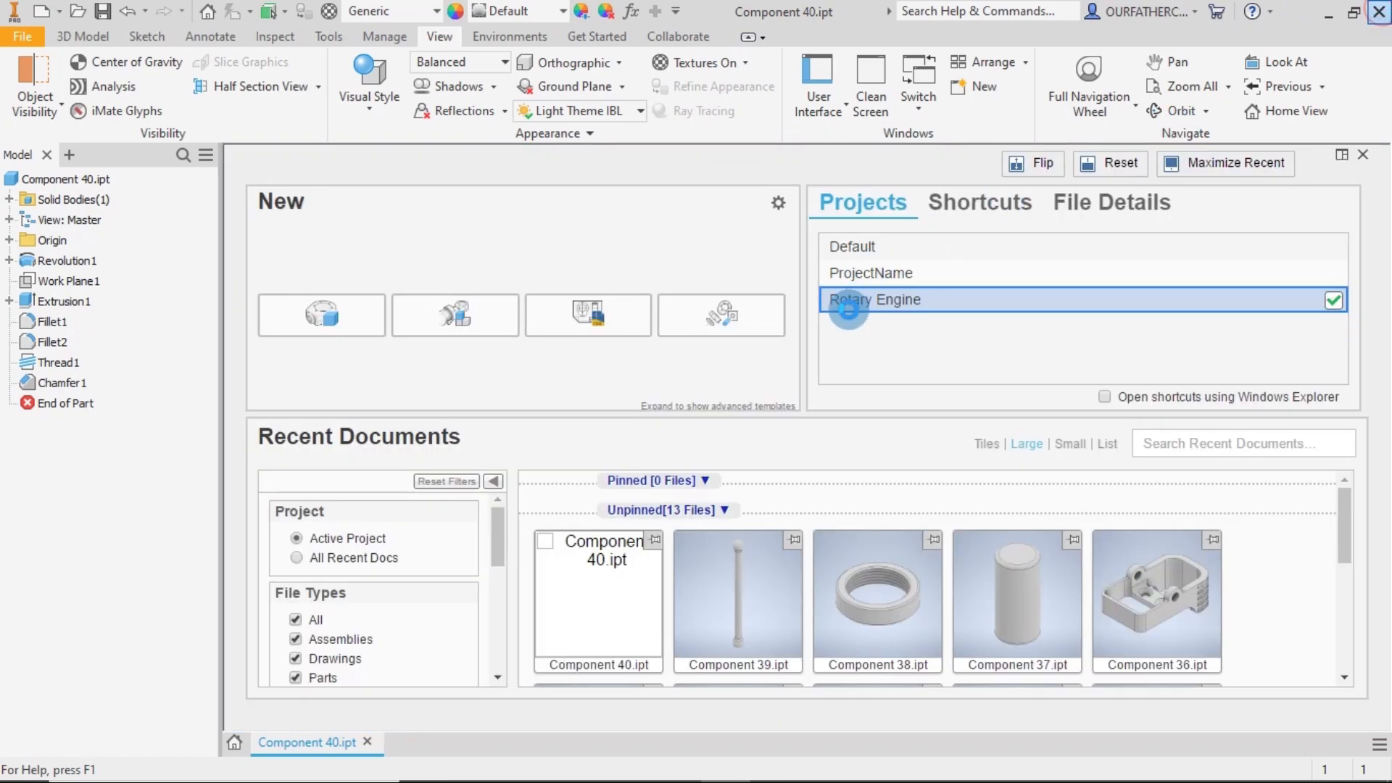